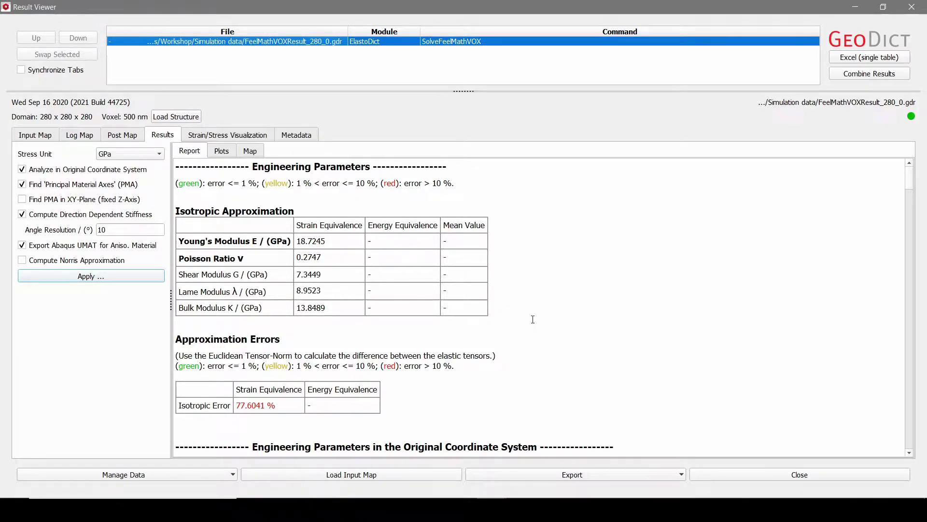
Step: Examine the report's isotropic, cubic and orthotropic approximations and their errors, up to the original coordinate system section
{"action": "scroll", "coordinate": [533, 319], "scroll_direction": "down", "scroll_amount": 2}
{"action": "scroll", "coordinate": [533, 319], "scroll_direction": "down", "scroll_amount": 2}
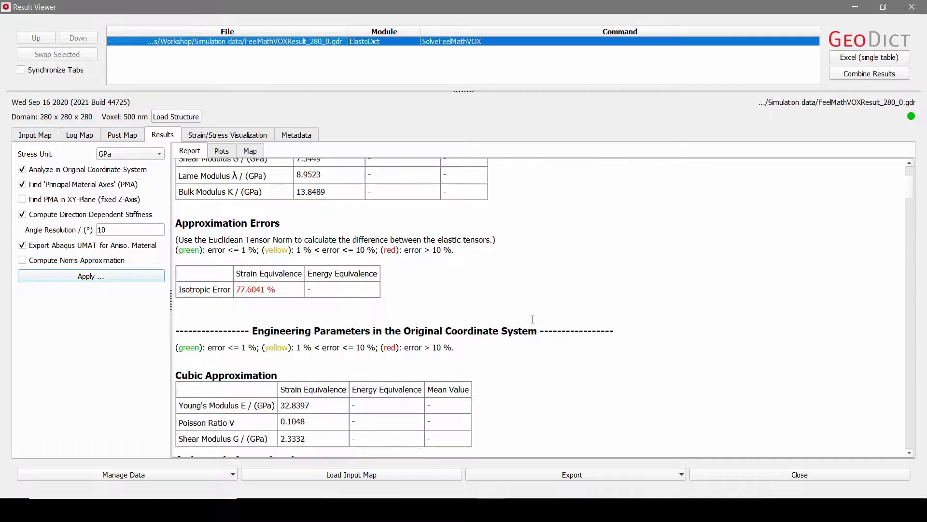
{"action": "scroll", "coordinate": [533, 319], "scroll_direction": "down", "scroll_amount": 2}
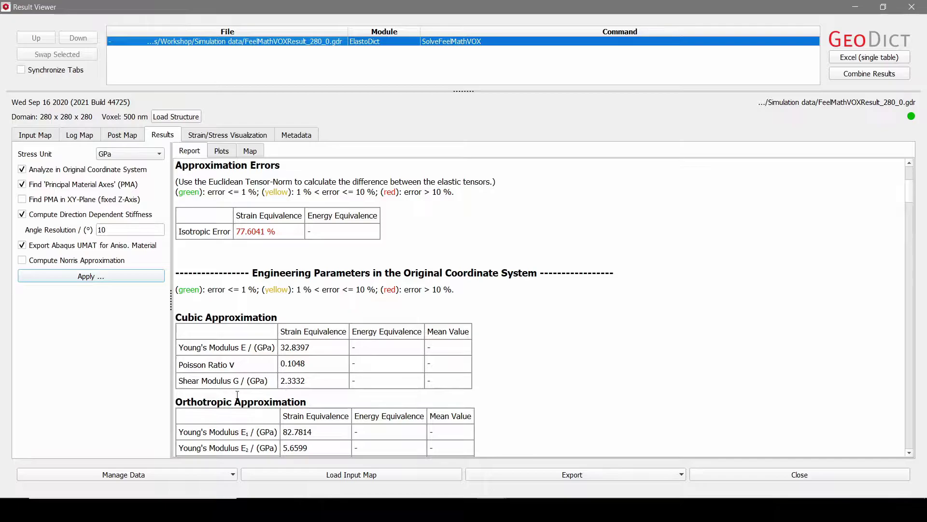
{"action": "scroll", "coordinate": [309, 314], "scroll_direction": "down", "scroll_amount": 7}
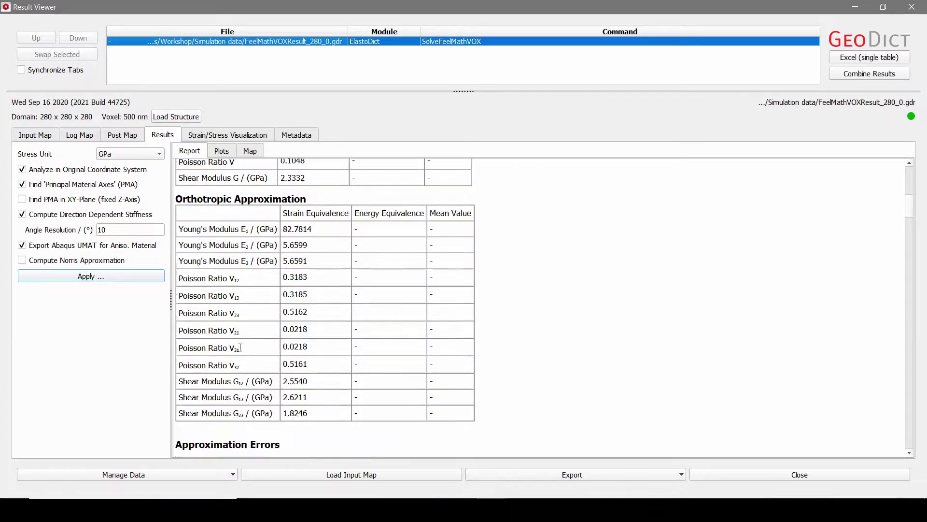
{"action": "scroll", "coordinate": [347, 260], "scroll_direction": "down", "scroll_amount": 3}
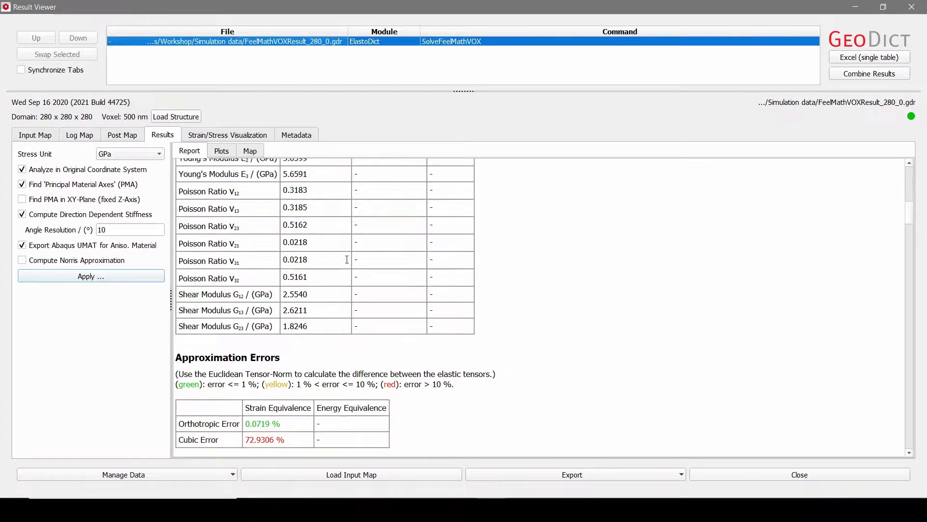
{"action": "scroll", "coordinate": [301, 412], "scroll_direction": "up", "scroll_amount": 1}
{"action": "scroll", "coordinate": [302, 413], "scroll_direction": "down", "scroll_amount": 1}
{"action": "scroll", "coordinate": [335, 412], "scroll_direction": "up", "scroll_amount": 2}
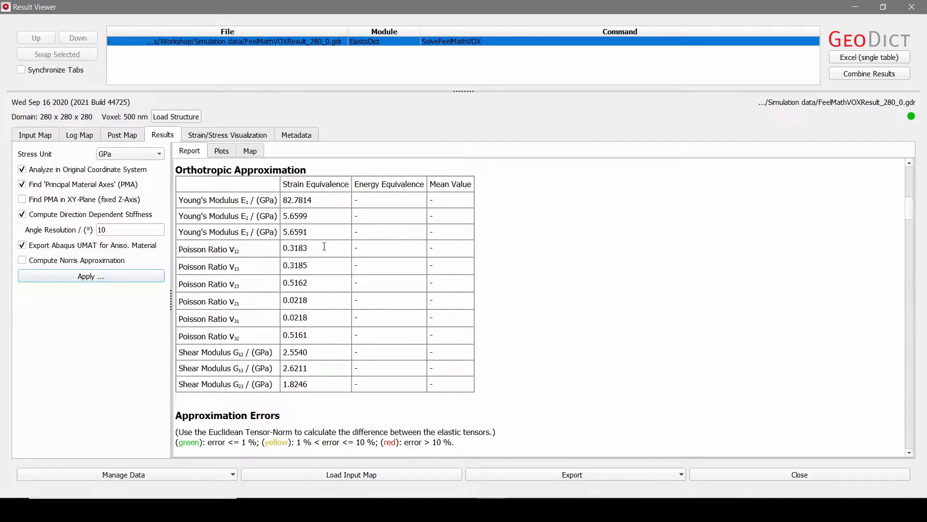
Step: Examine the estimated principal material axes and the cubic, transverse isotropic and orthotropic parameters reported in those axes
{"action": "scroll", "coordinate": [325, 247], "scroll_direction": "down", "scroll_amount": 7}
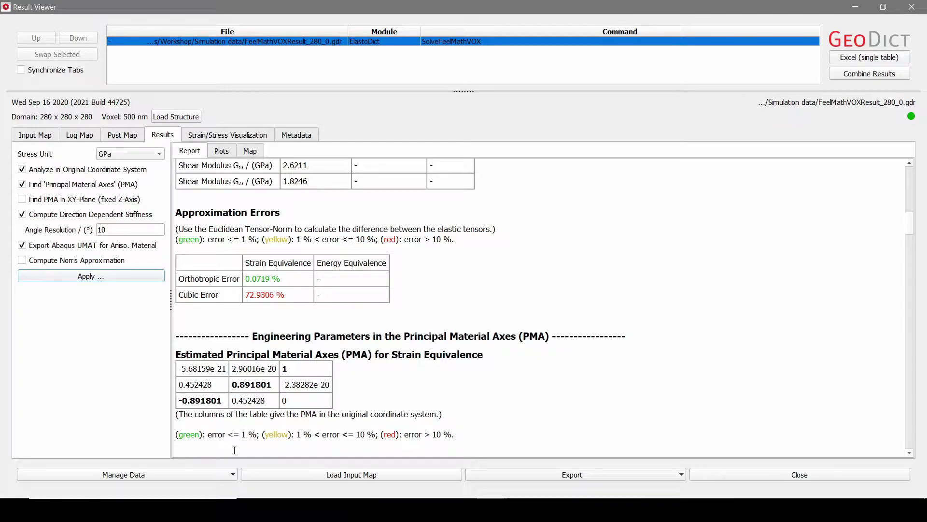
{"action": "scroll", "coordinate": [375, 354], "scroll_direction": "down", "scroll_amount": 1}
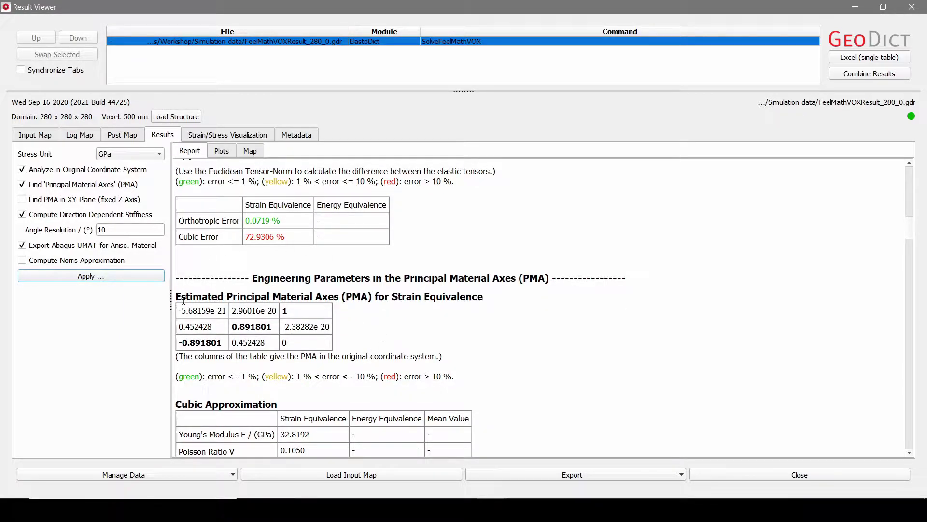
{"action": "scroll", "coordinate": [535, 339], "scroll_direction": "down", "scroll_amount": 4}
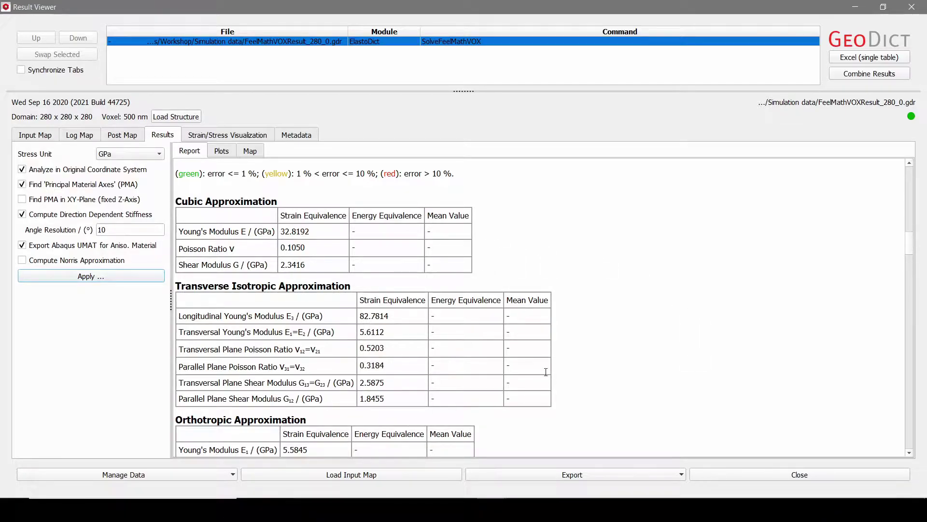
{"action": "scroll", "coordinate": [546, 372], "scroll_direction": "down", "scroll_amount": 5}
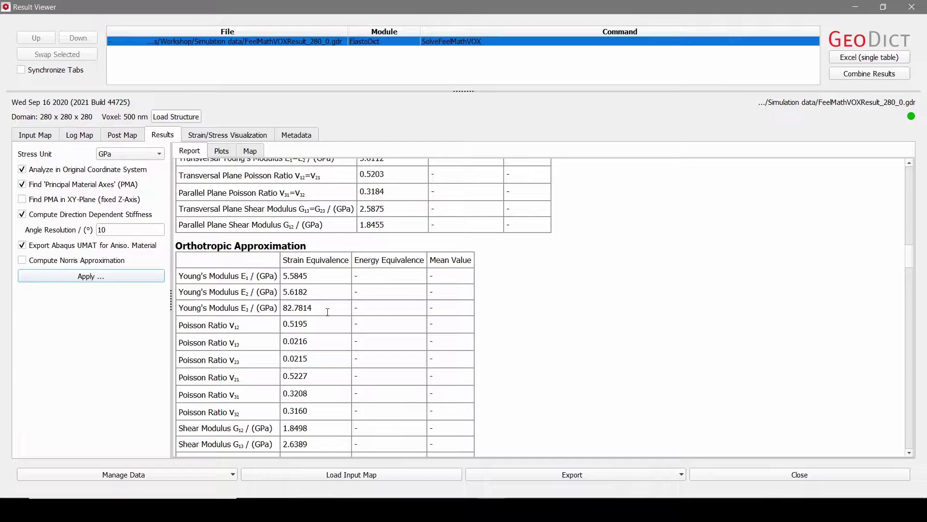
{"action": "left_click_drag", "start_coordinate": [321, 311], "coordinate": [251, 311]}
{"action": "left_click", "coordinate": [248, 314]}
{"action": "scroll", "coordinate": [348, 287], "scroll_direction": "down", "scroll_amount": 8}
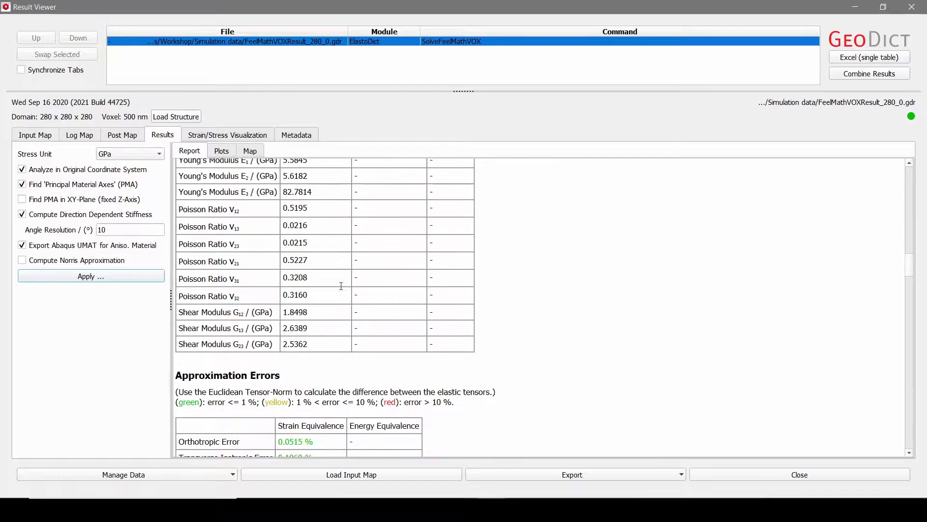
Step: Review the direction dependent stiffness tables, the anisotropic elasticity tensor and the polar plot of stiffness over angle
{"action": "scroll", "coordinate": [348, 287], "scroll_direction": "down", "scroll_amount": 20}
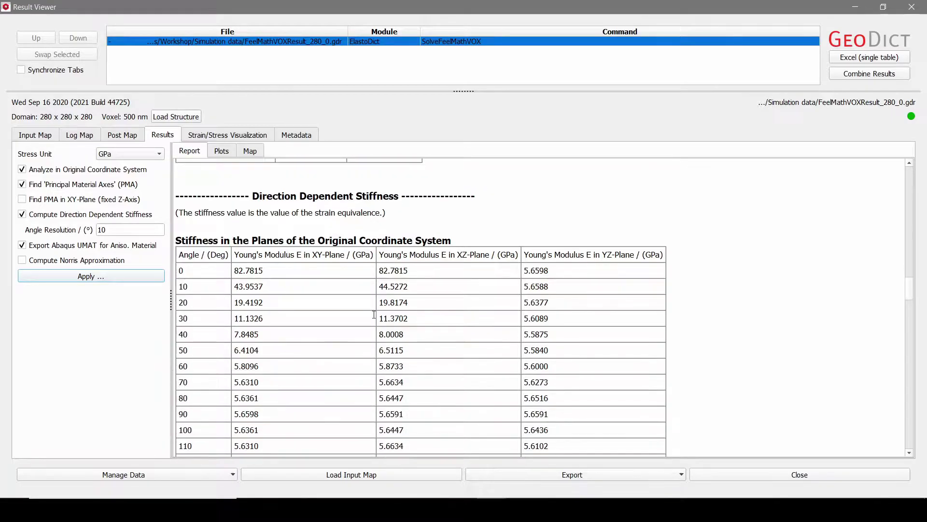
{"action": "scroll", "coordinate": [375, 314], "scroll_direction": "down", "scroll_amount": 9}
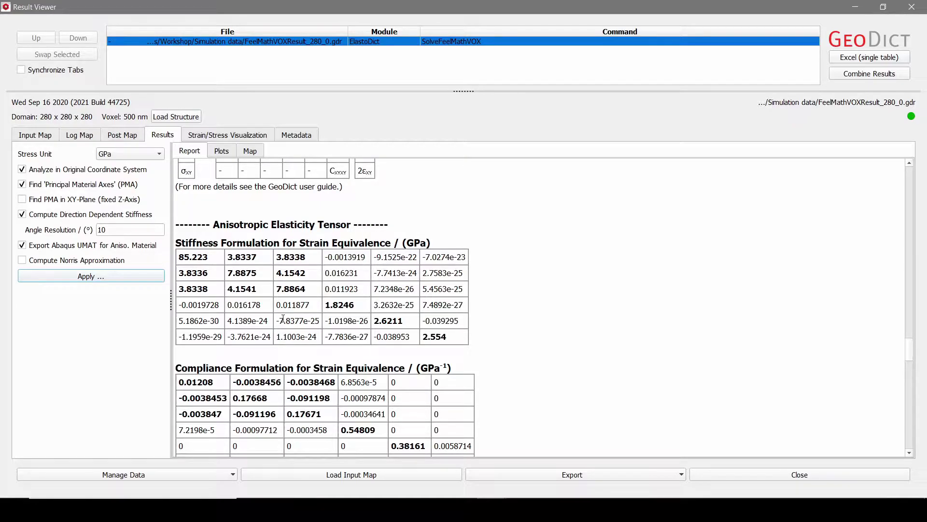
{"action": "left_click", "coordinate": [224, 152]}
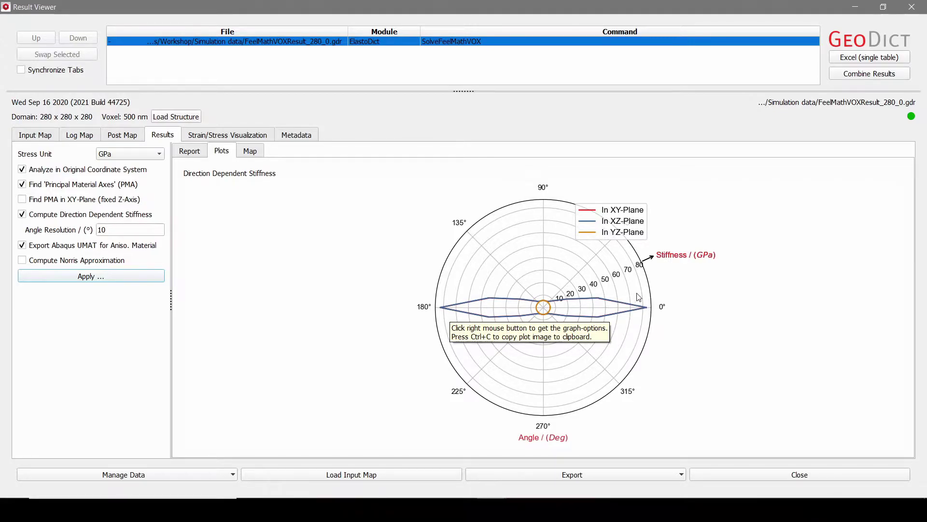
Step: Load the von Mises strain and stress fields of the XX load case and return to the 3D structure view
{"action": "left_click", "coordinate": [253, 136]}
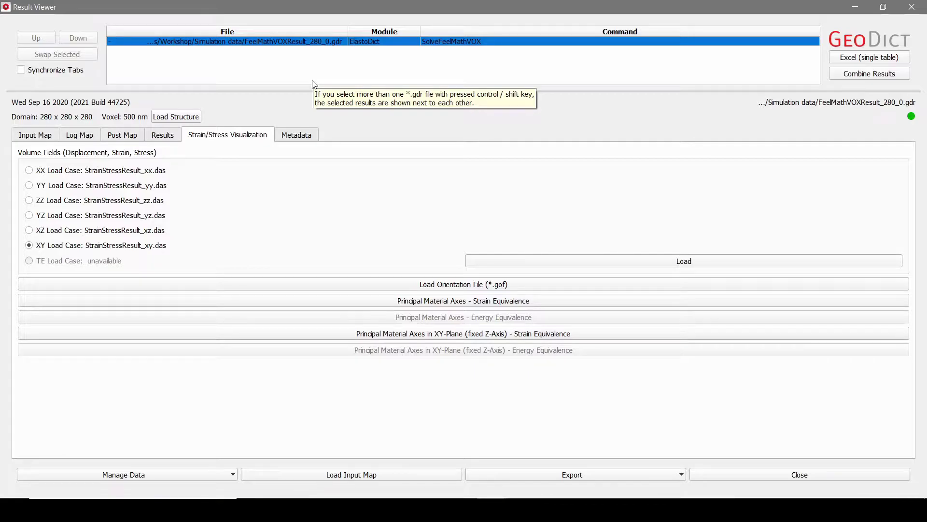
{"action": "left_click", "coordinate": [29, 171]}
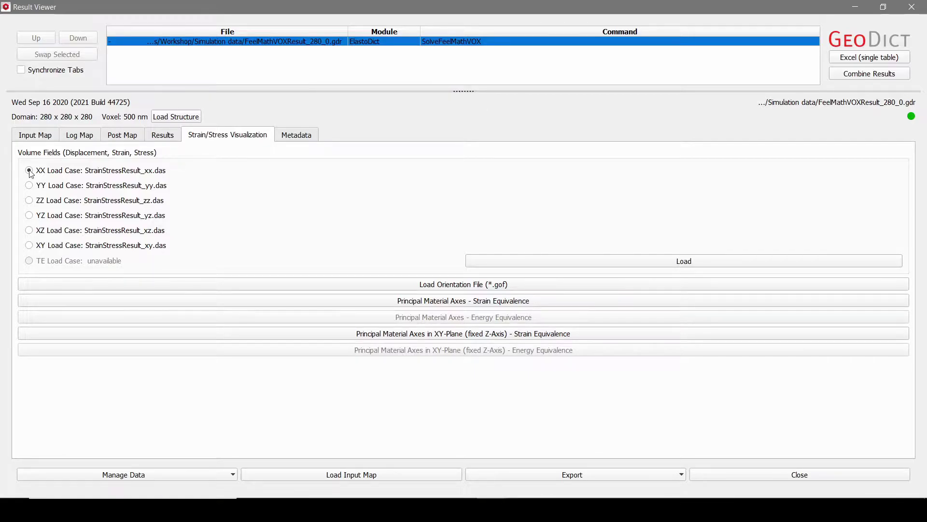
{"action": "left_click", "coordinate": [507, 259]}
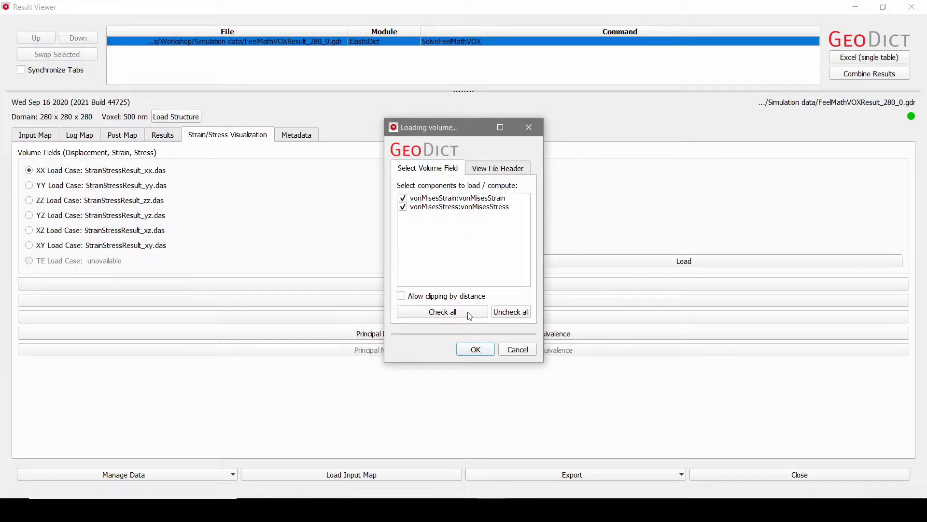
{"action": "left_click", "coordinate": [473, 351]}
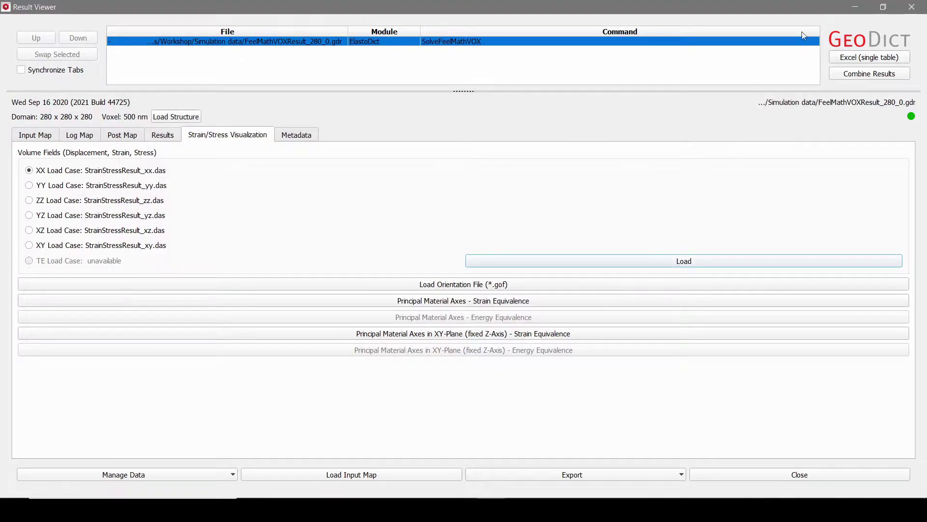
{"action": "left_click", "coordinate": [852, 7]}
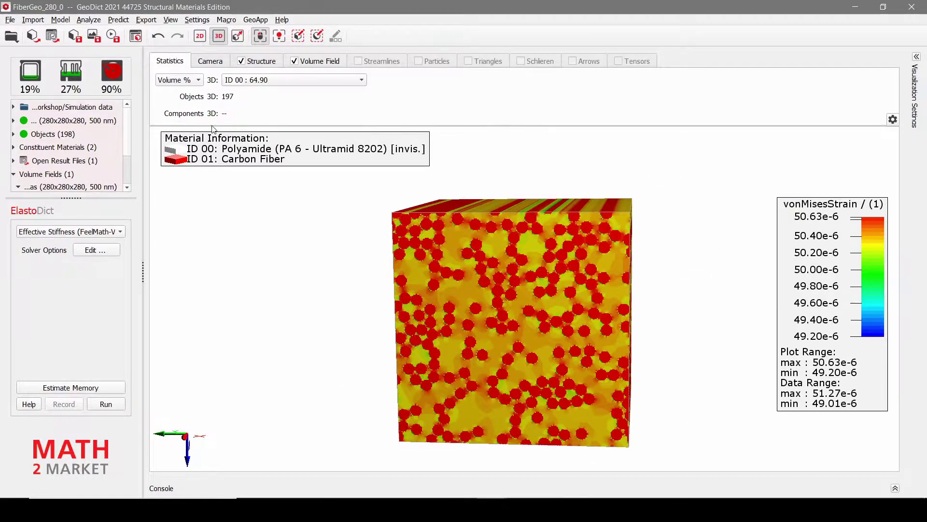
Step: Change the display color of material ID 01, Carbon Fiber, to light gray
{"action": "mouse_move", "coordinate": [497, 292]}
{"action": "left_click", "coordinate": [237, 37]}
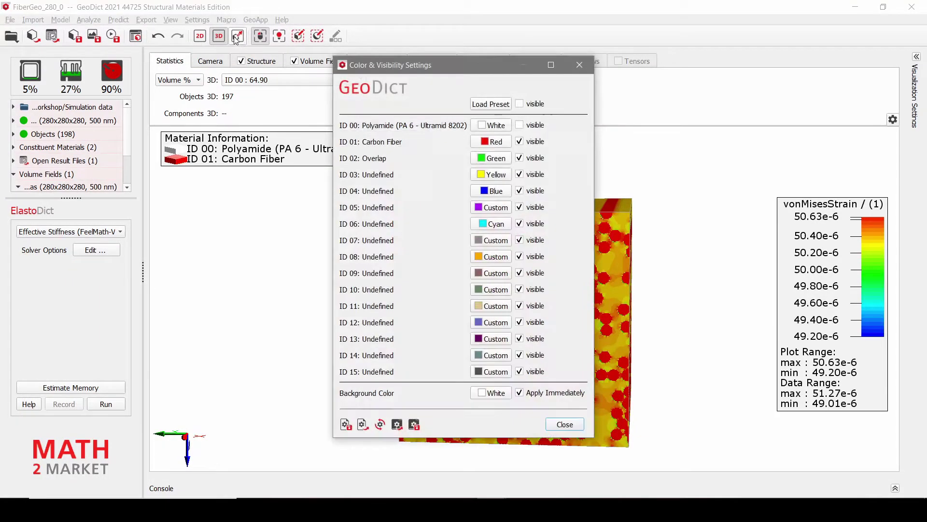
{"action": "left_click", "coordinate": [496, 145]}
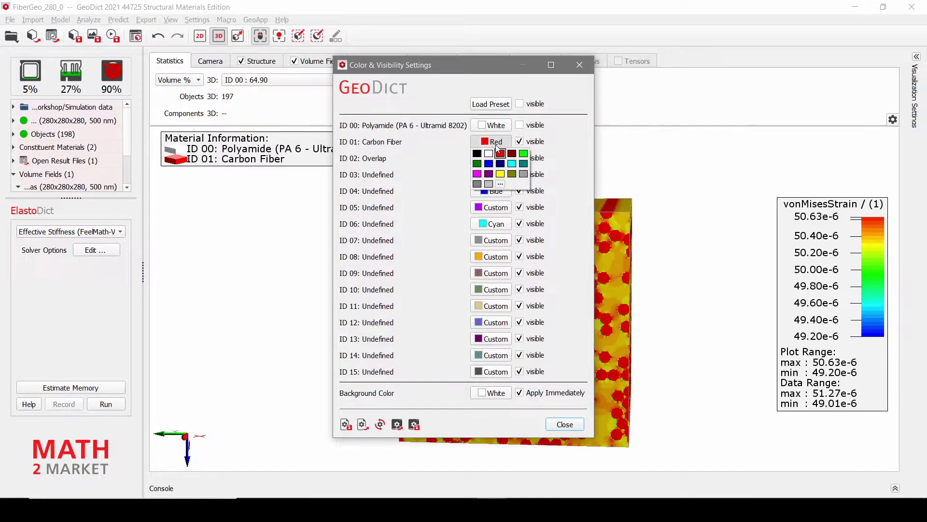
{"action": "left_click", "coordinate": [489, 184]}
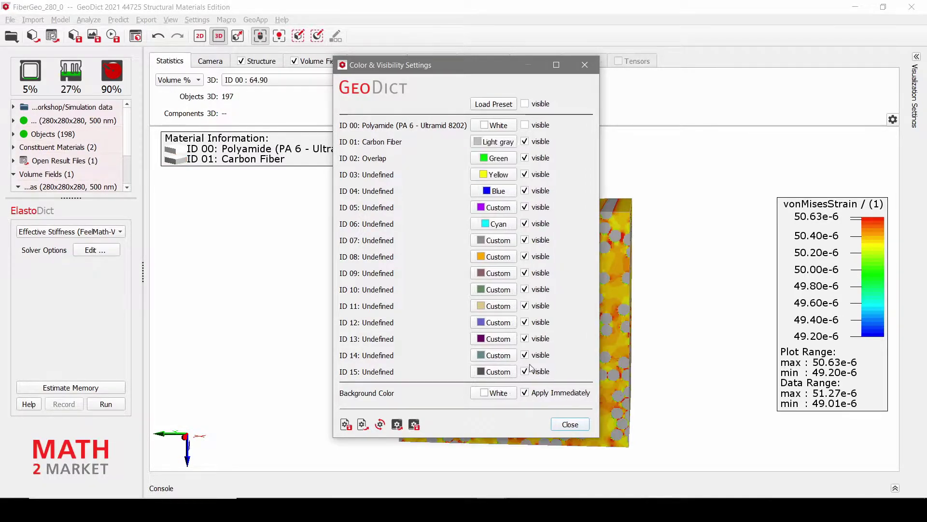
{"action": "left_click", "coordinate": [568, 425]}
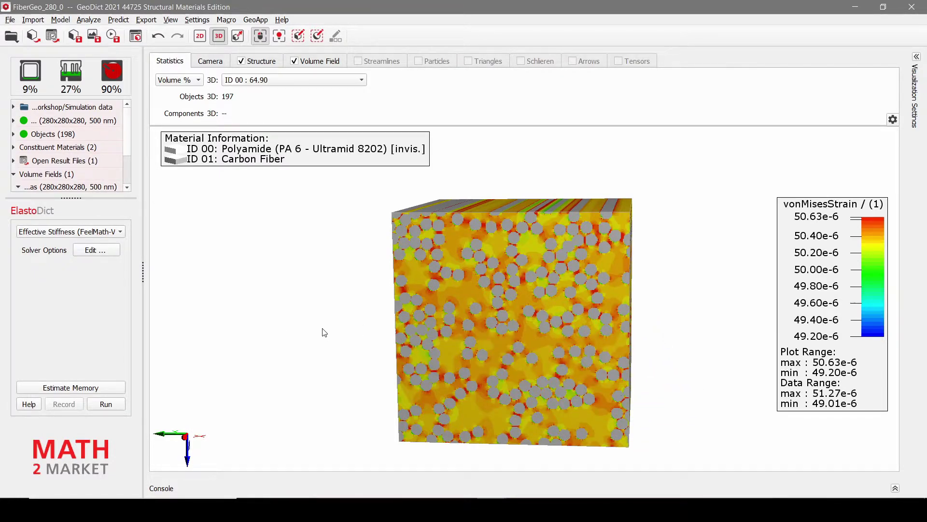
Step: Make material ID 00, Polyamide (PA 6 - Ultramid 8202), visible in the color and visibility settings
{"action": "left_click", "coordinate": [238, 41]}
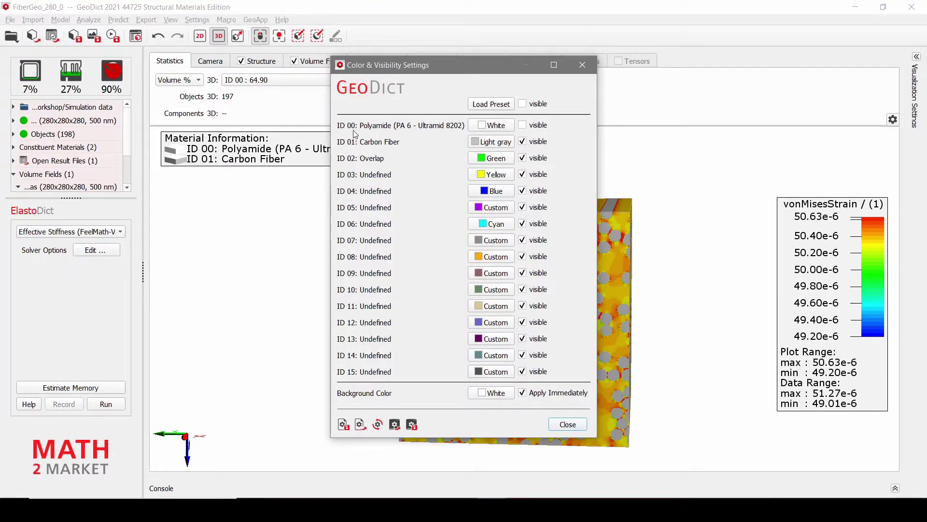
{"action": "left_click_drag", "start_coordinate": [512, 68], "coordinate": [275, 86]}
{"action": "left_click", "coordinate": [288, 119]}
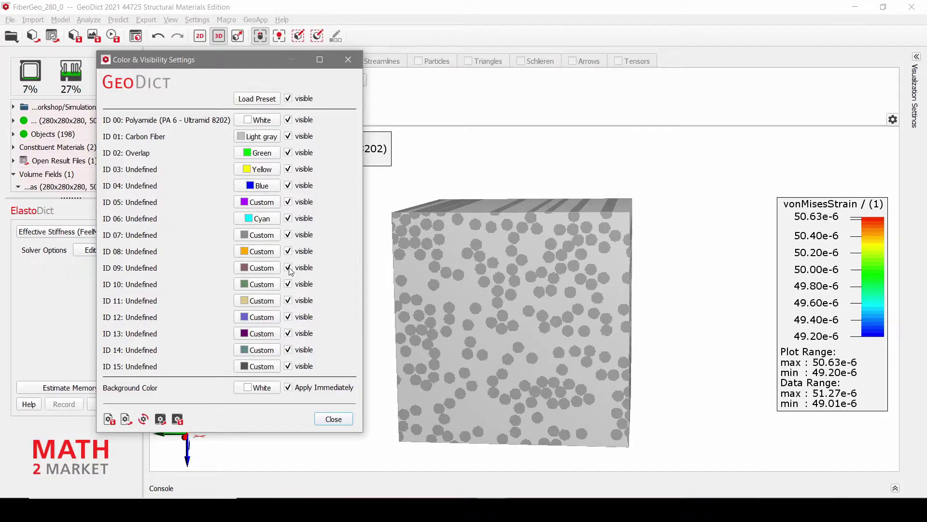
{"action": "left_click", "coordinate": [333, 419]}
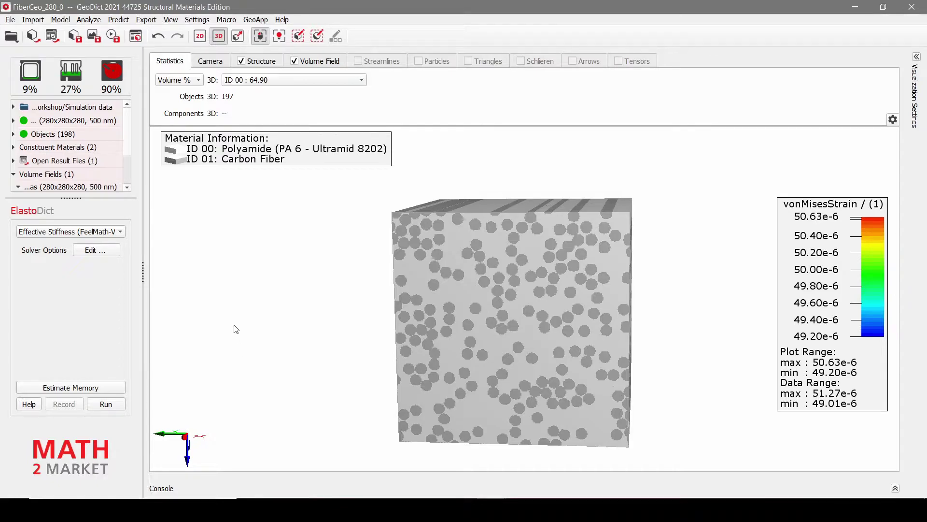
Step: Hide the structure to show only the von Mises strain field, and open the volume field's display settings
{"action": "left_click", "coordinate": [263, 65]}
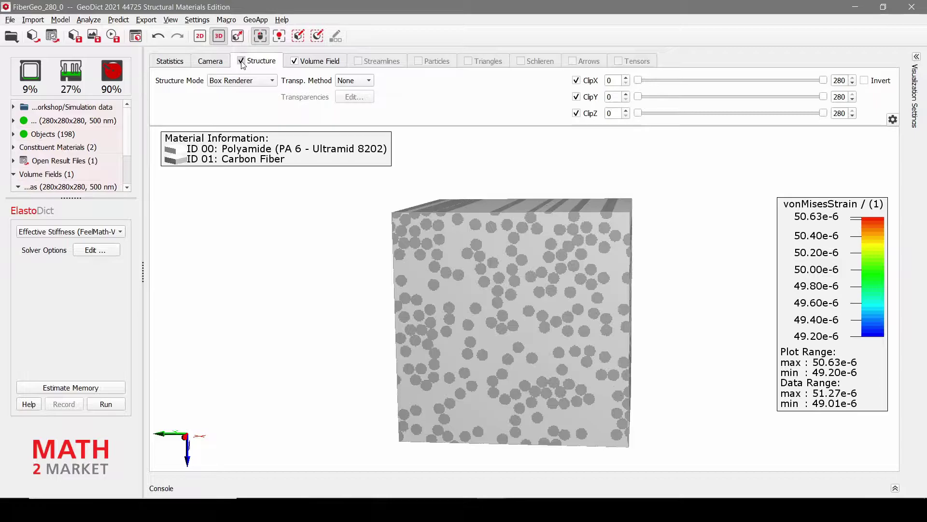
{"action": "left_click", "coordinate": [242, 62]}
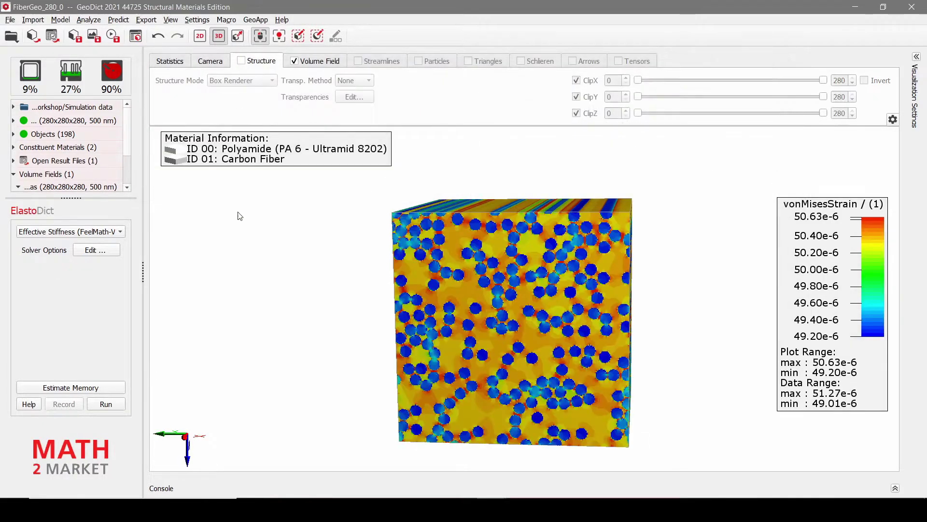
{"action": "left_click", "coordinate": [319, 61]}
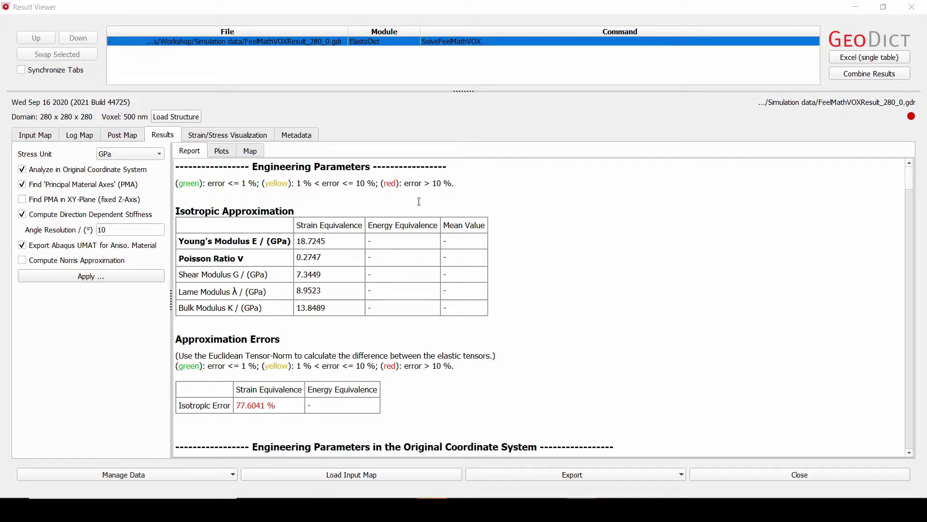
Step: Load the structure and input map from the FeelMathVOXResult_280_0.gdr result, overwriting the constituent material settings, and return to the 3D view
{"action": "left_click", "coordinate": [195, 118]}
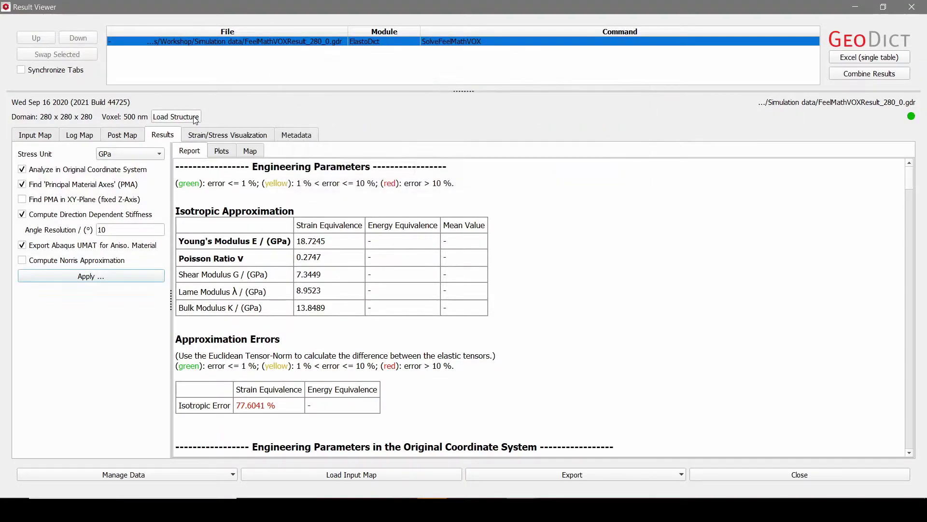
{"action": "left_click", "coordinate": [371, 476]}
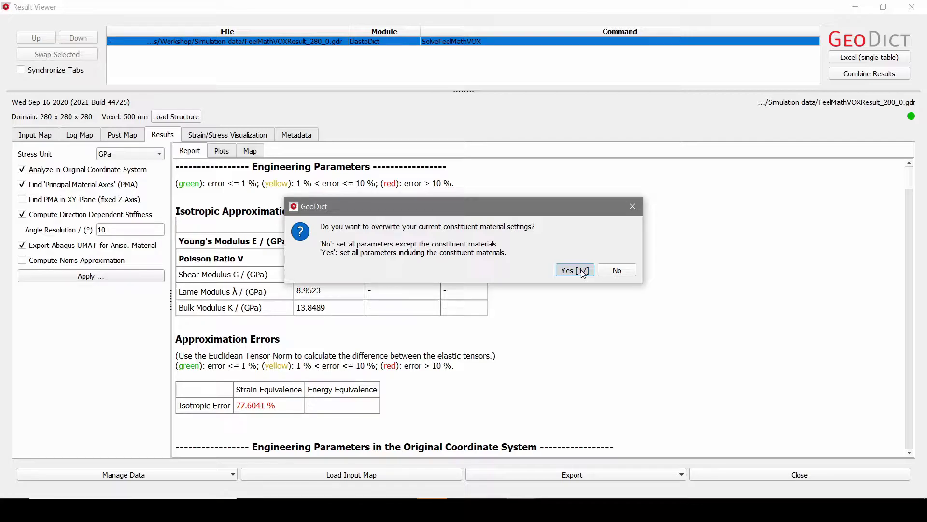
{"action": "left_click", "coordinate": [583, 272]}
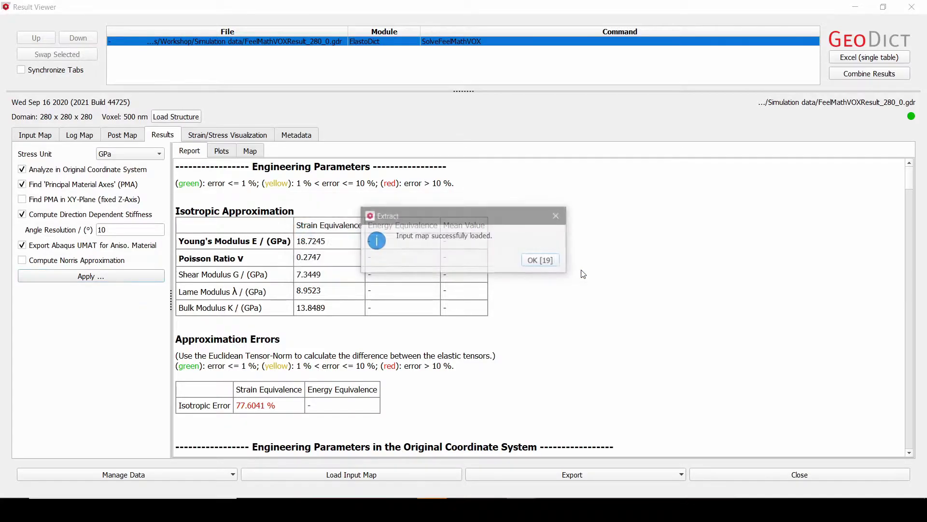
{"action": "left_click", "coordinate": [544, 260]}
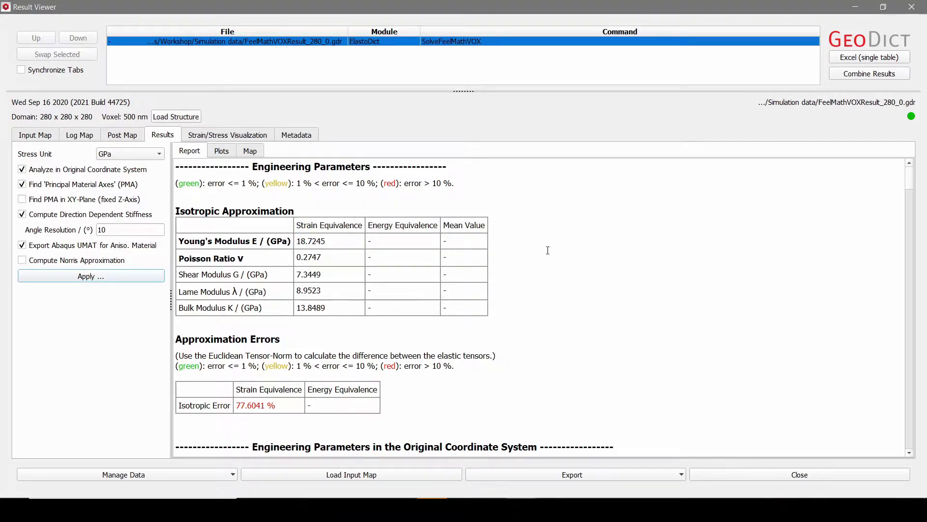
{"action": "left_click", "coordinate": [851, 7]}
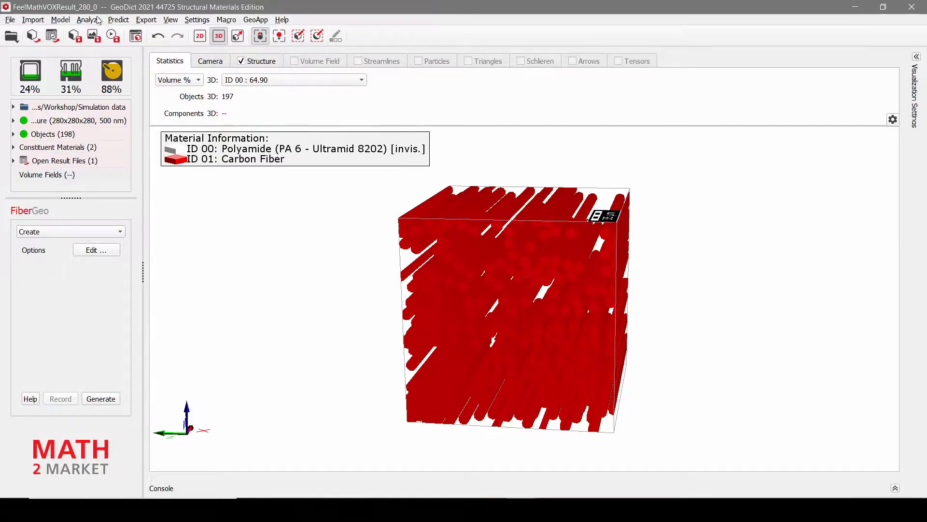
Step: Switch to the ElastoDict module and choose Effective Stiffness (FeelMath-VOX) as the simulation type
{"action": "left_click", "coordinate": [118, 21]}
{"action": "left_click", "coordinate": [137, 69]}
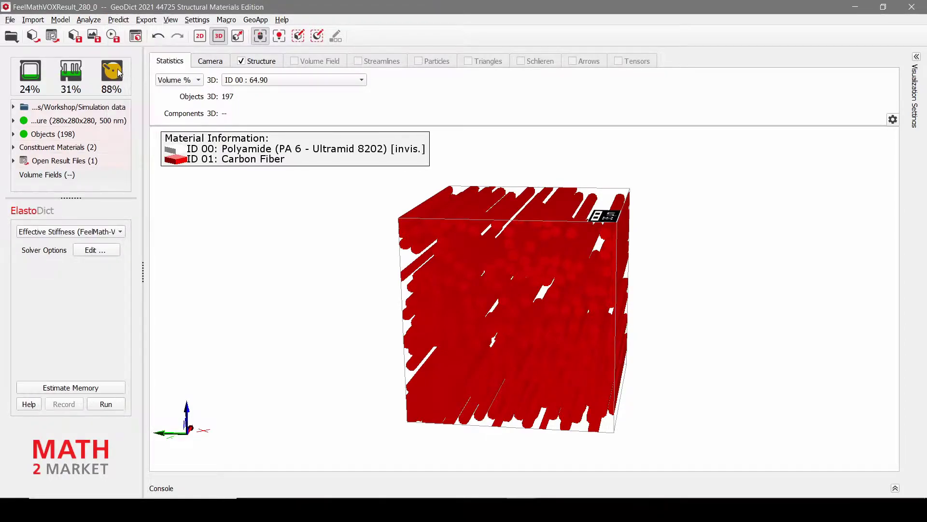
{"action": "left_click", "coordinate": [120, 233]}
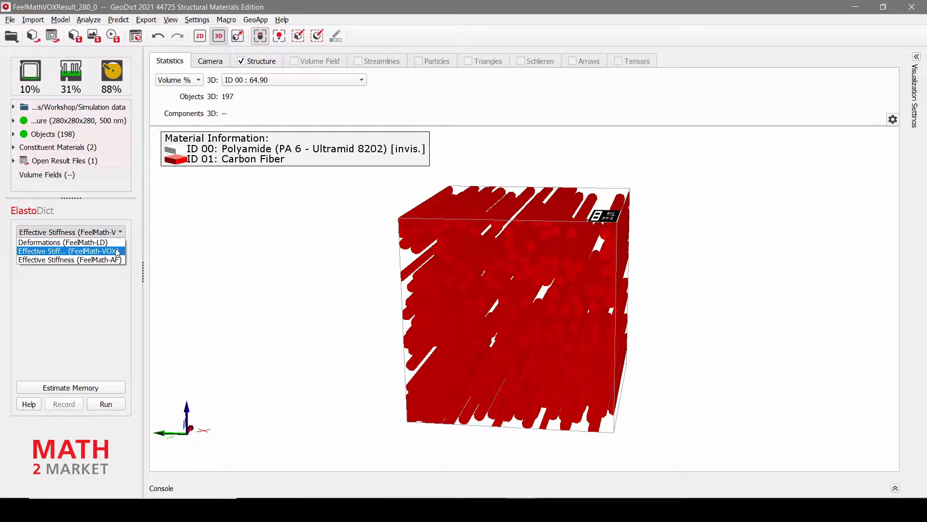
{"action": "left_click", "coordinate": [118, 251]}
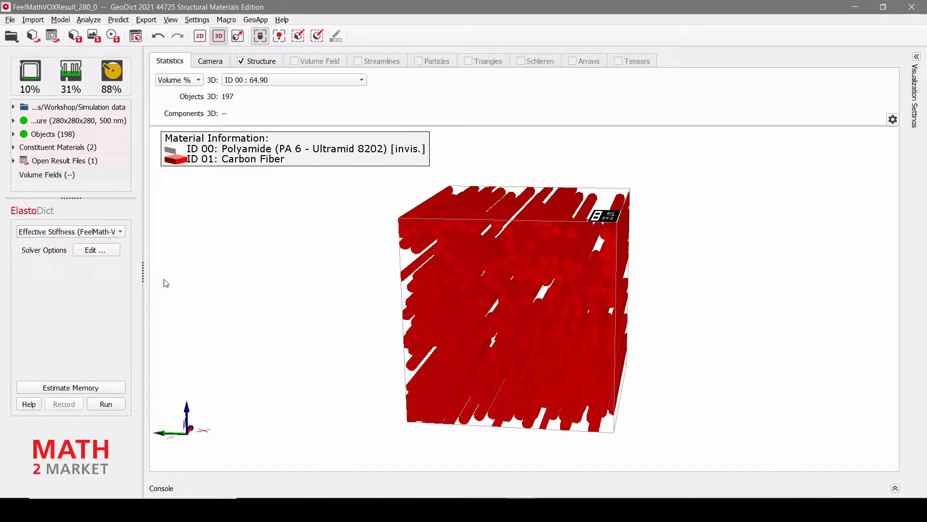
Step: Review the material and load case settings in the solver options, and enable downsampling with Laminate Theory composite voxels
{"action": "left_click", "coordinate": [98, 250]}
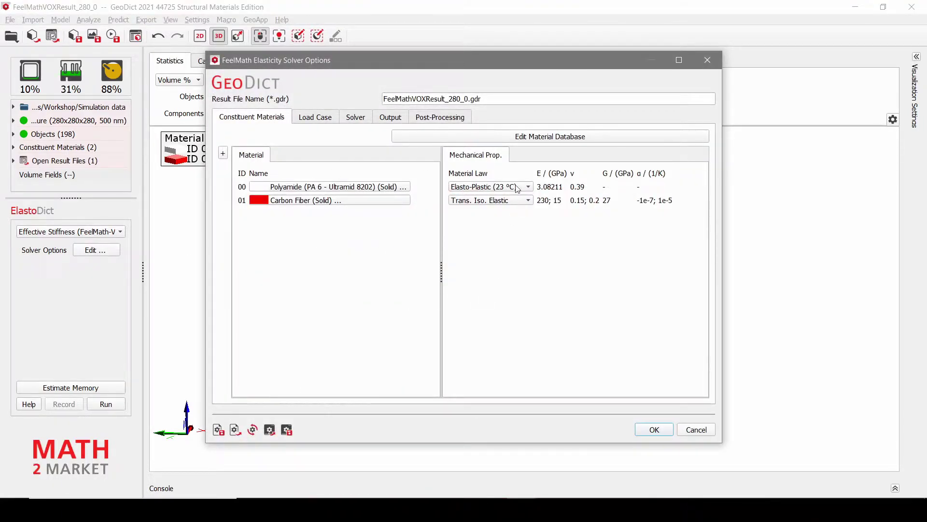
{"action": "left_click", "coordinate": [321, 119]}
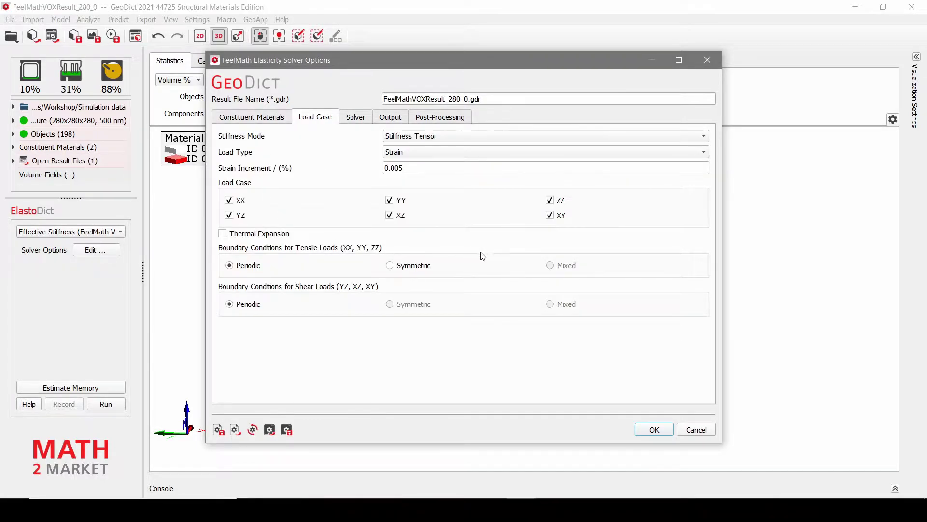
{"action": "left_click", "coordinate": [355, 118]}
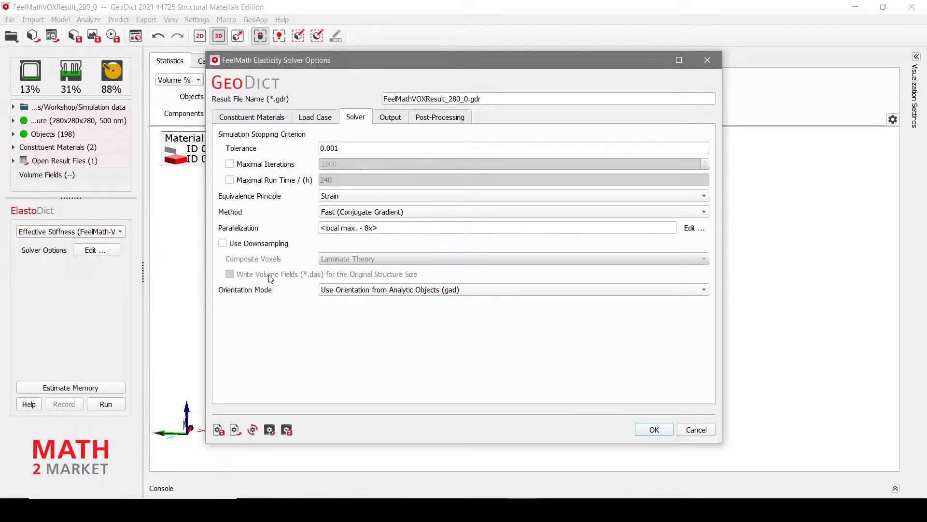
{"action": "left_click", "coordinate": [223, 244]}
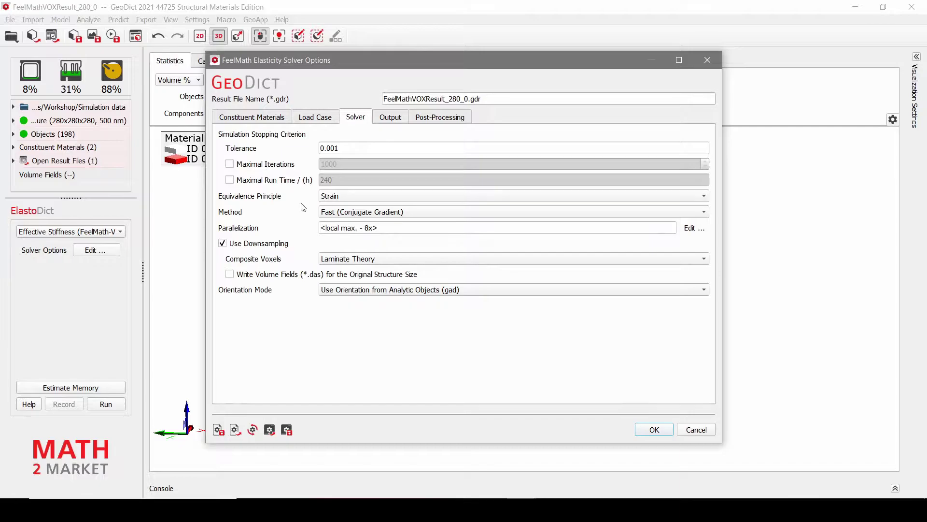
{"action": "left_click", "coordinate": [354, 259]}
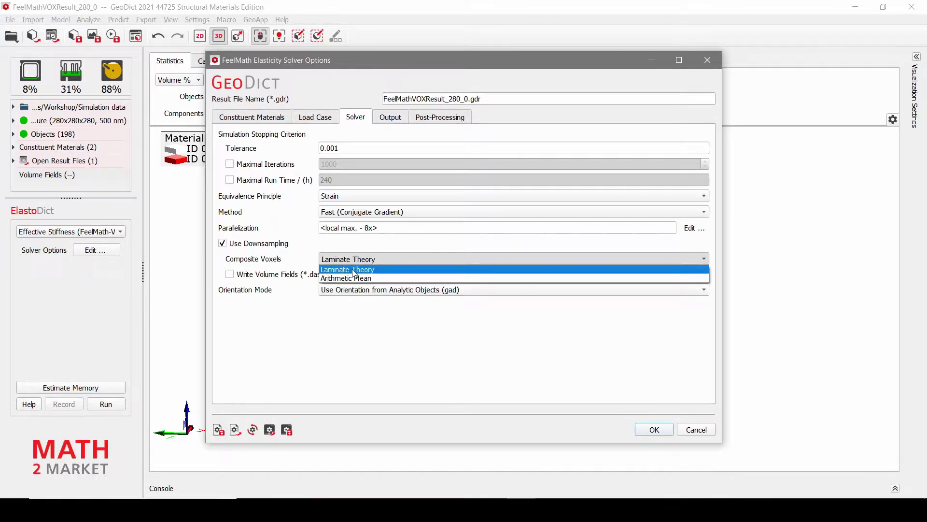
{"action": "left_click", "coordinate": [401, 274]}
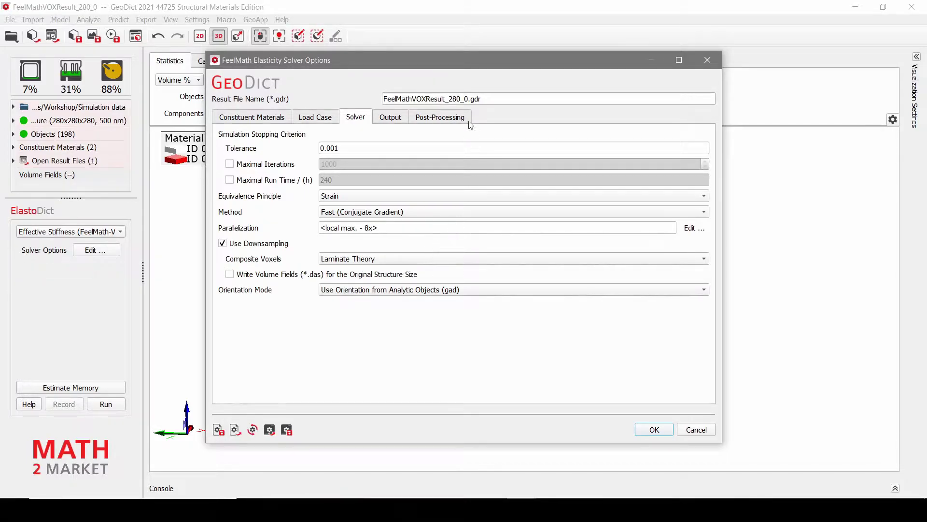
Step: Name the result file FeelMathVOXResult_280_0_DS.gdr, accept the solver options and run the stiffness simulation
{"action": "left_click", "coordinate": [468, 98]}
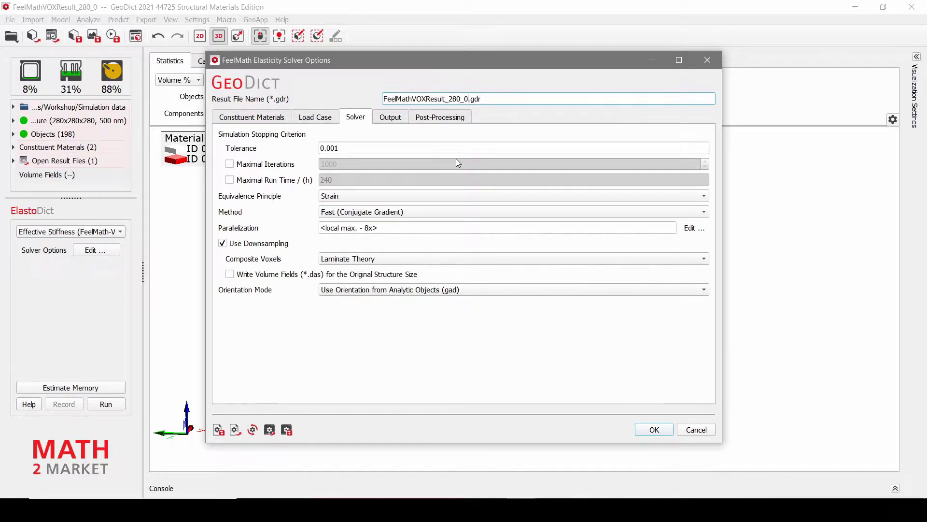
{"action": "type", "text": "_DS"}
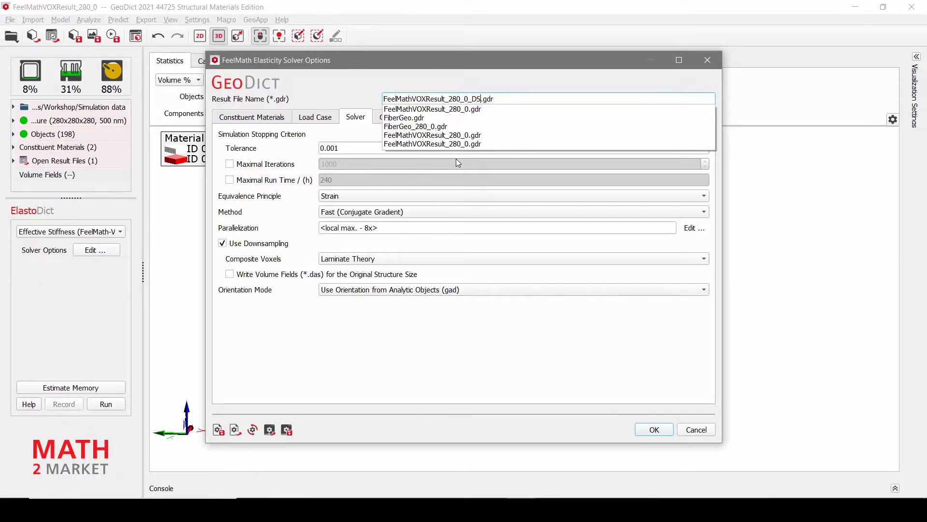
{"action": "left_click", "coordinate": [488, 85]}
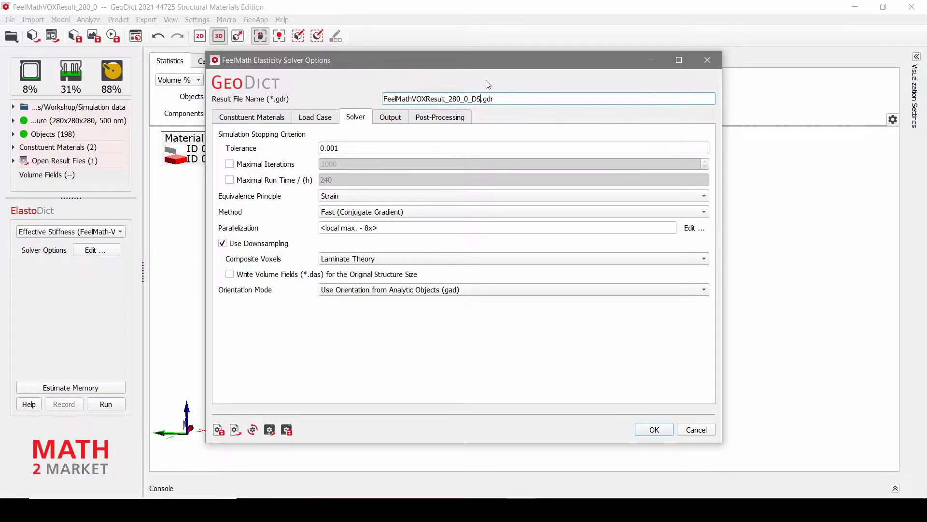
{"action": "left_click", "coordinate": [653, 430]}
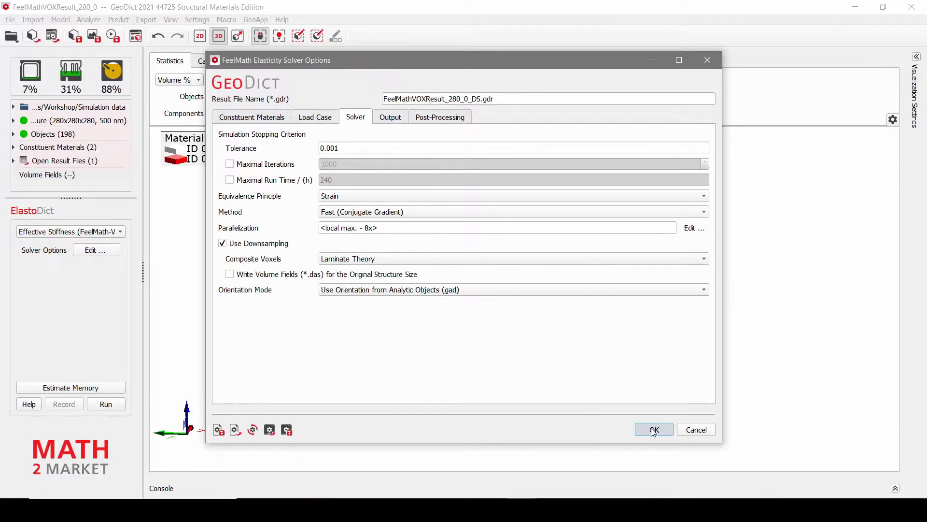
{"action": "left_click", "coordinate": [653, 430]}
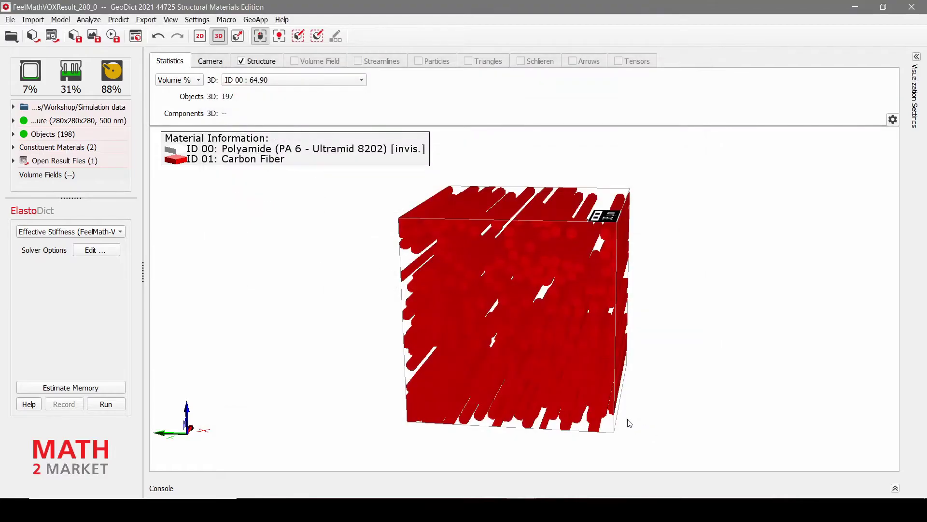
{"action": "left_click", "coordinate": [104, 405]}
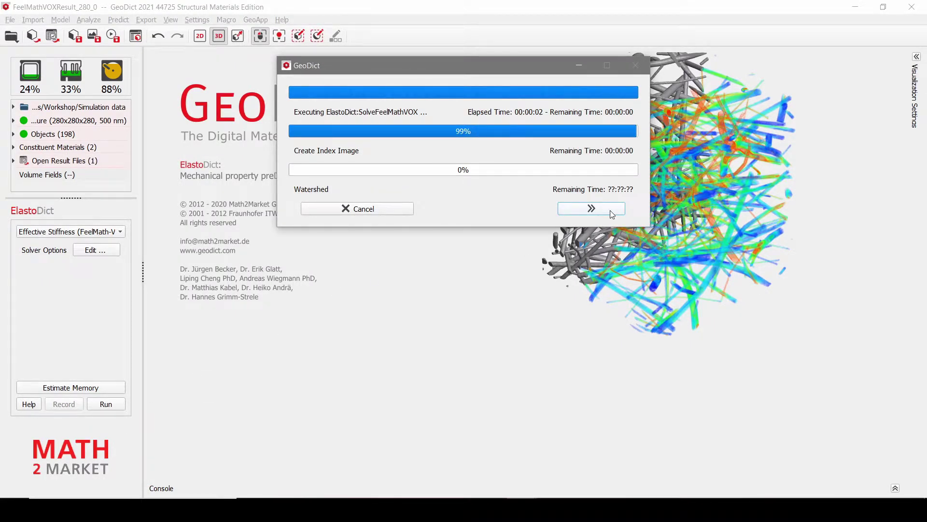
{"action": "left_click", "coordinate": [610, 210]}
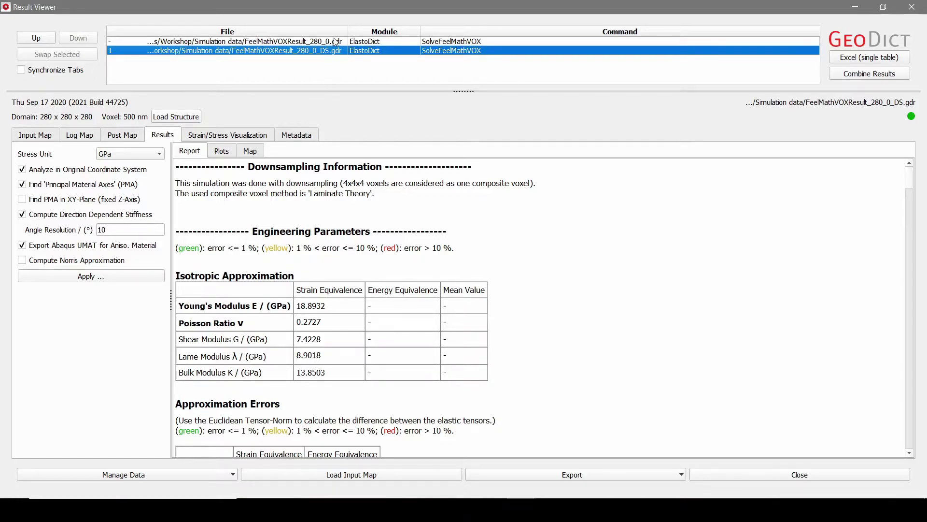
Step: Show FeelMathVOXResult_280_0.gdr and FeelMathVOXResult_280_0_DS.gdr side by side and compare their isotropic, cubic and orthotropic stiffness approximations
{"action": "mouse_move", "coordinate": [337, 42]}
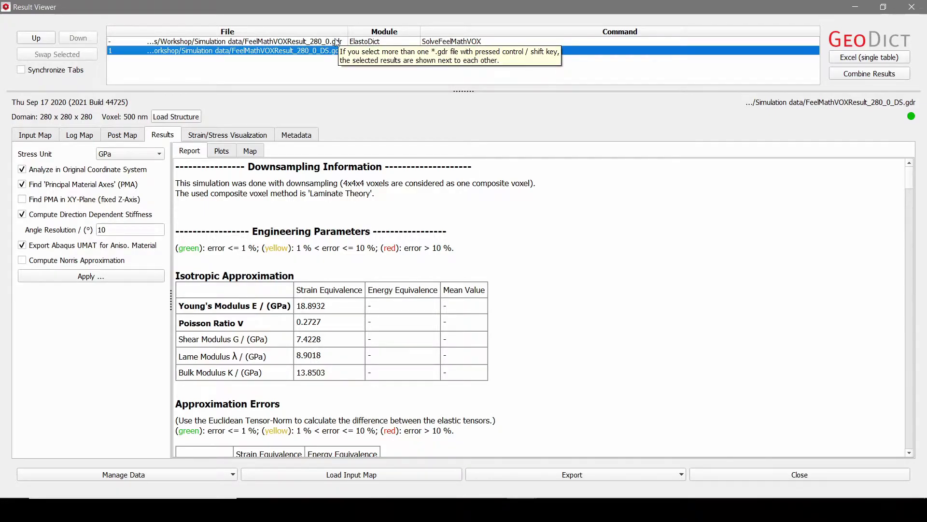
{"action": "left_click", "coordinate": [323, 43], "text": "ctrl"}
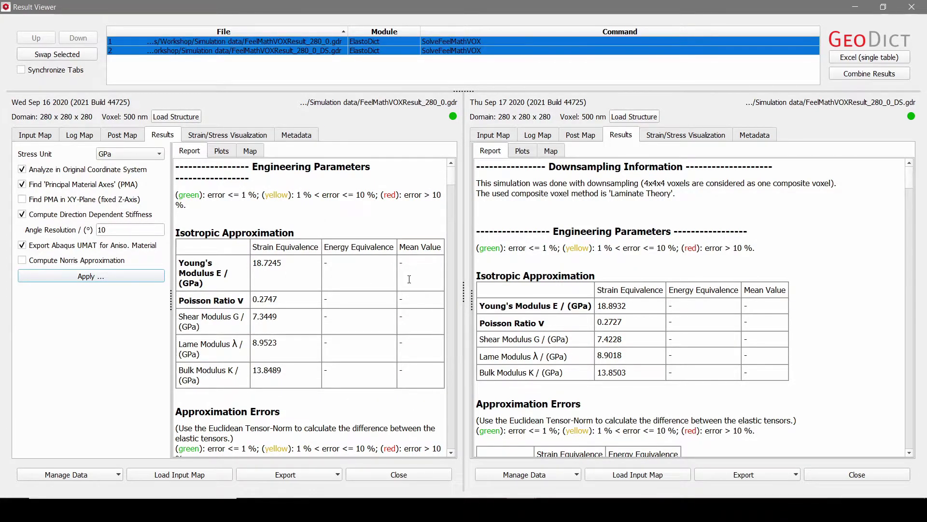
{"action": "scroll", "coordinate": [357, 289], "scroll_direction": "down", "scroll_amount": 15}
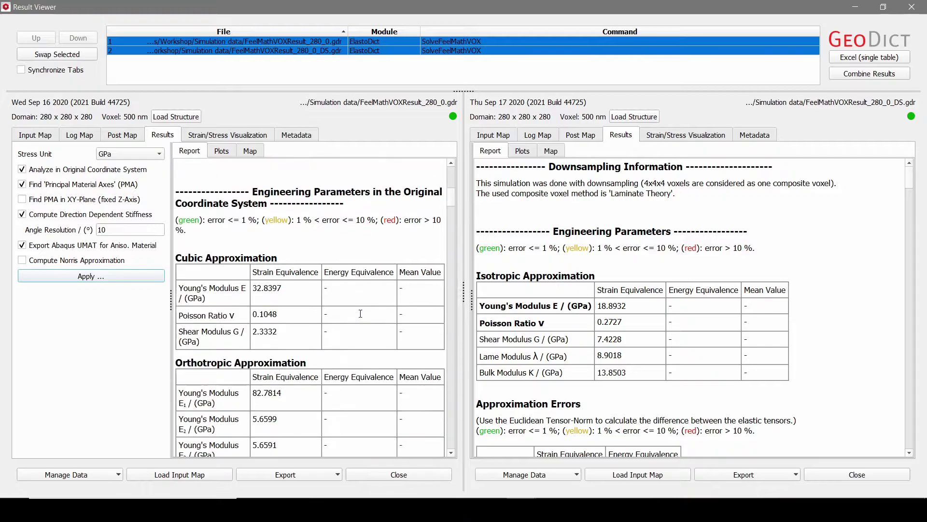
{"action": "scroll", "coordinate": [641, 323], "scroll_direction": "down", "scroll_amount": 20}
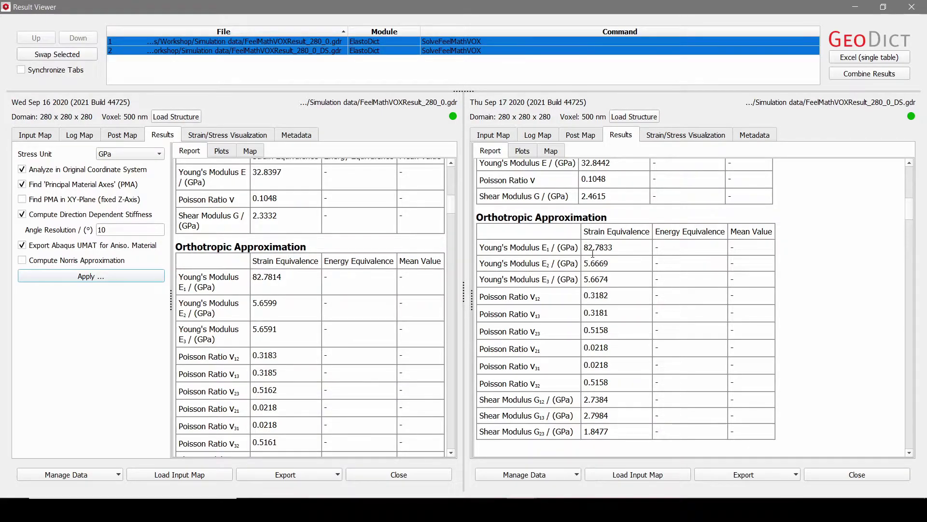
Step: Compare the total runtimes in the log maps of both results, and return to the main 3D view
{"action": "left_click", "coordinate": [74, 137]}
{"action": "left_click", "coordinate": [541, 138]}
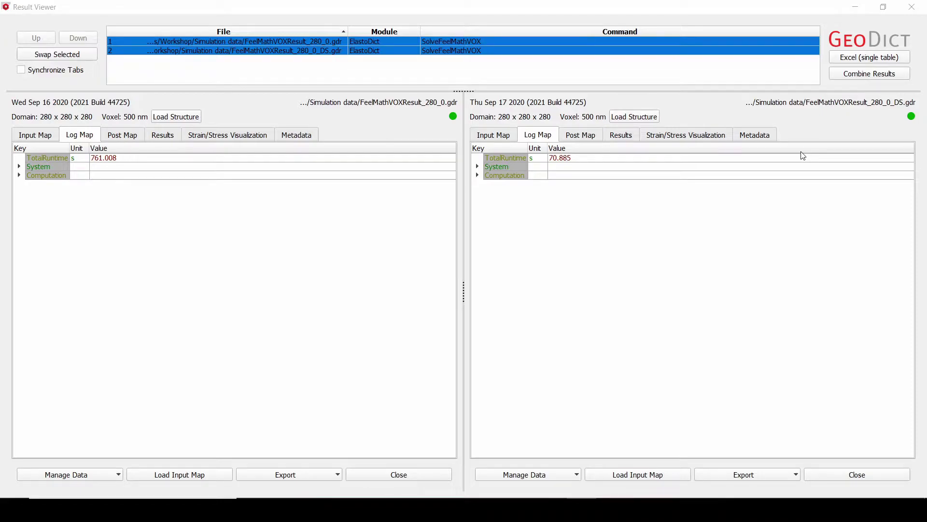
{"action": "left_click", "coordinate": [854, 10]}
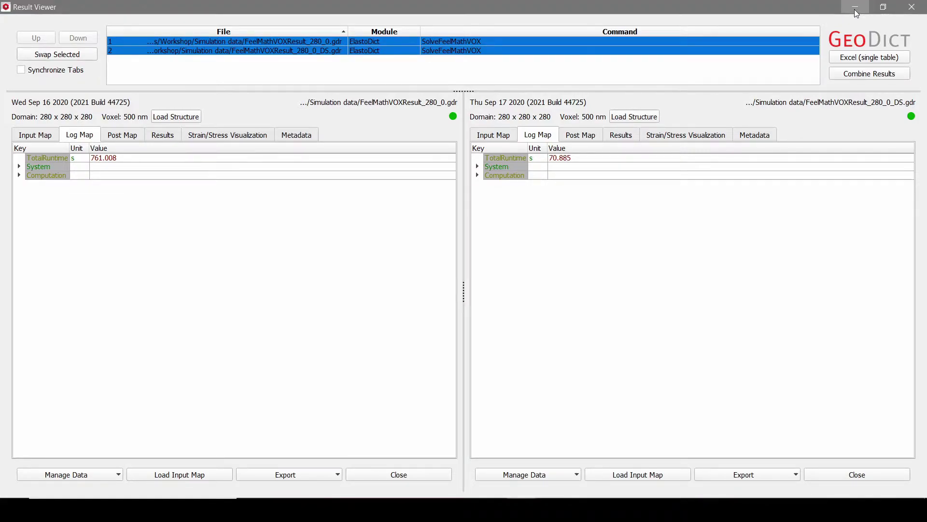
{"action": "left_click", "coordinate": [854, 10]}
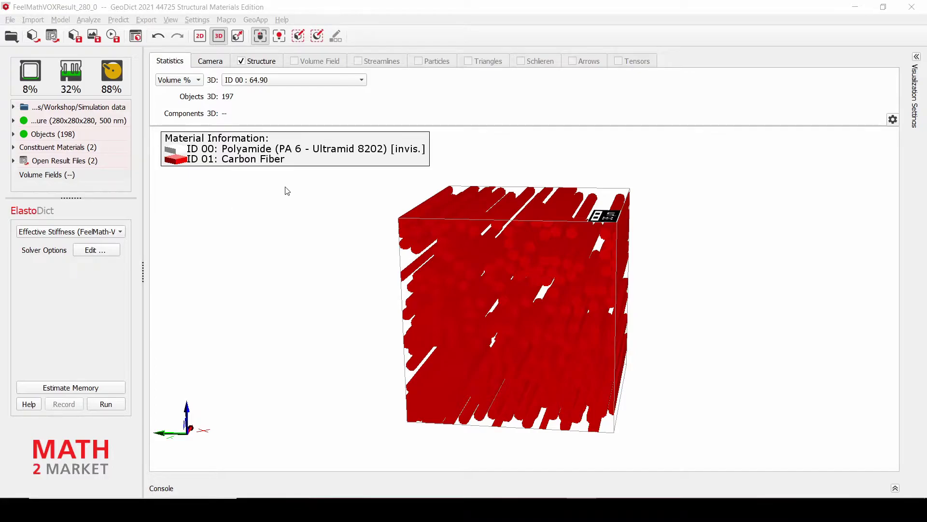
{"action": "left_click", "coordinate": [176, 195]}
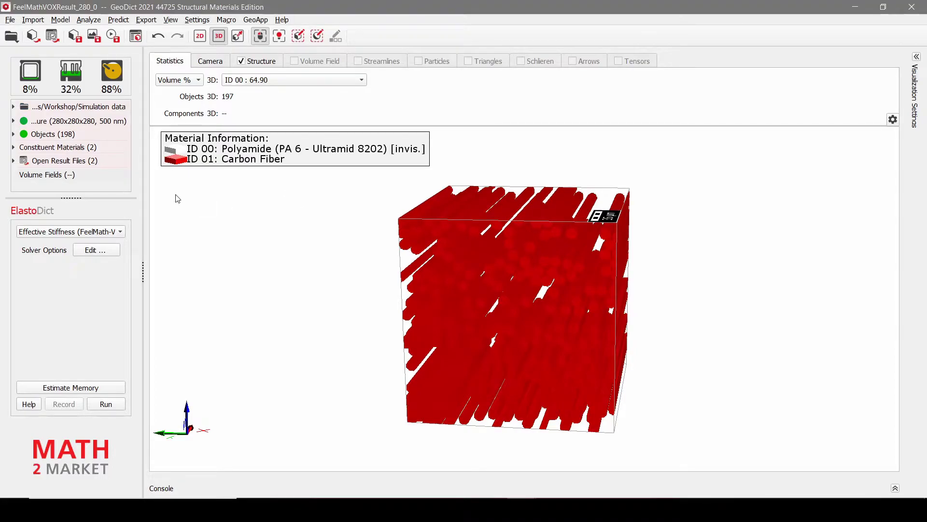
Step: Open FiberGeo_280_0.gdr from the project folder, load its input map, and return to the main 3D view
{"action": "right_click", "coordinate": [122, 112]}
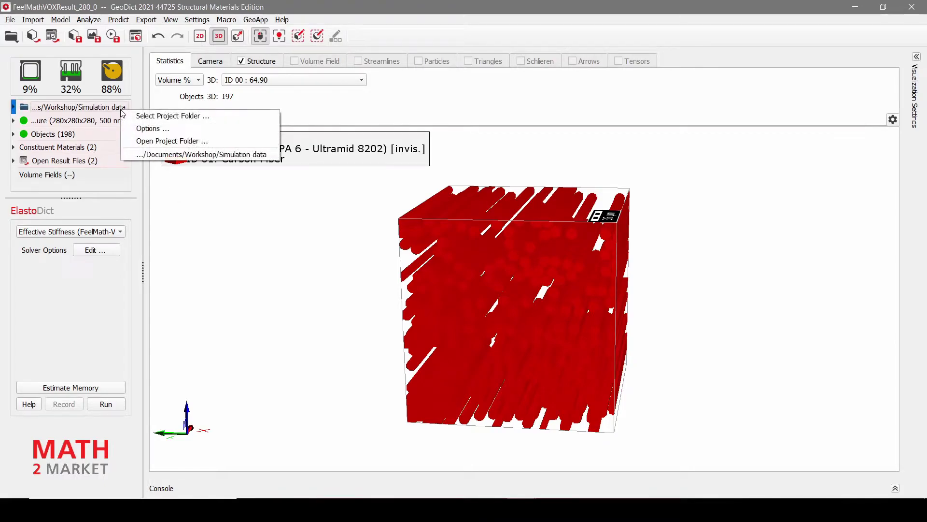
{"action": "left_click", "coordinate": [158, 141]}
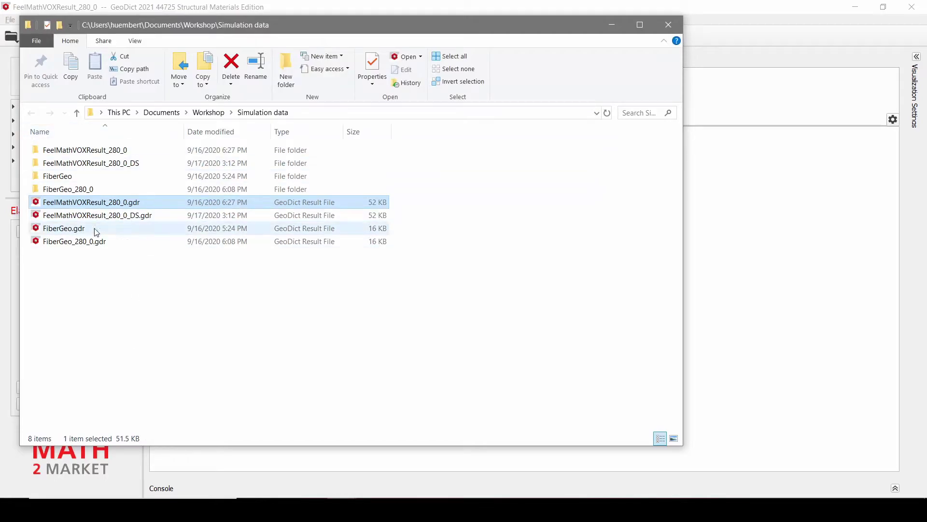
{"action": "left_click_drag", "start_coordinate": [47, 244], "coordinate": [768, 309]}
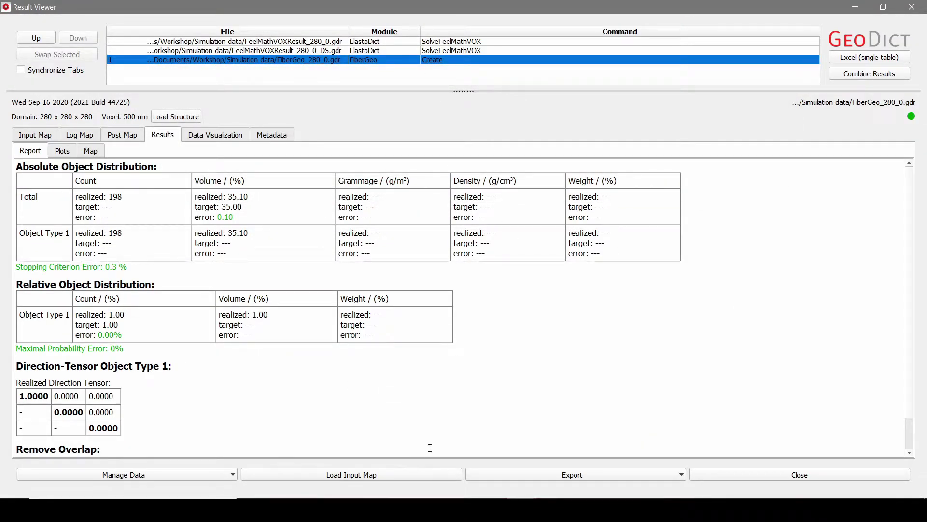
{"action": "left_click", "coordinate": [429, 474]}
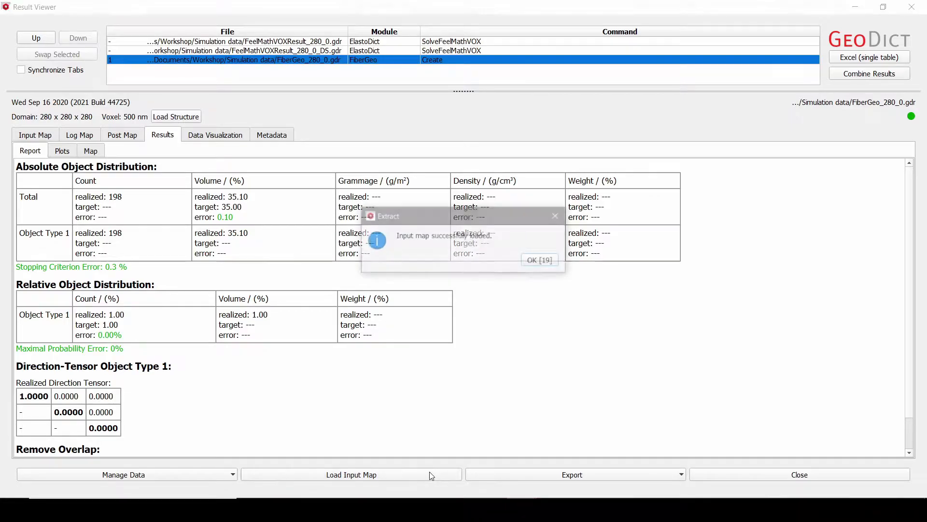
{"action": "left_click", "coordinate": [555, 260]}
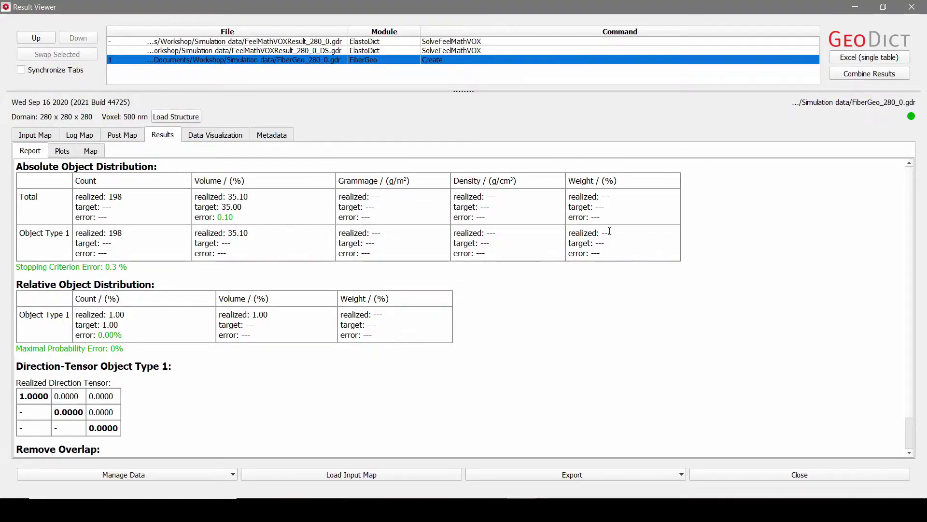
{"action": "left_click", "coordinate": [858, 6]}
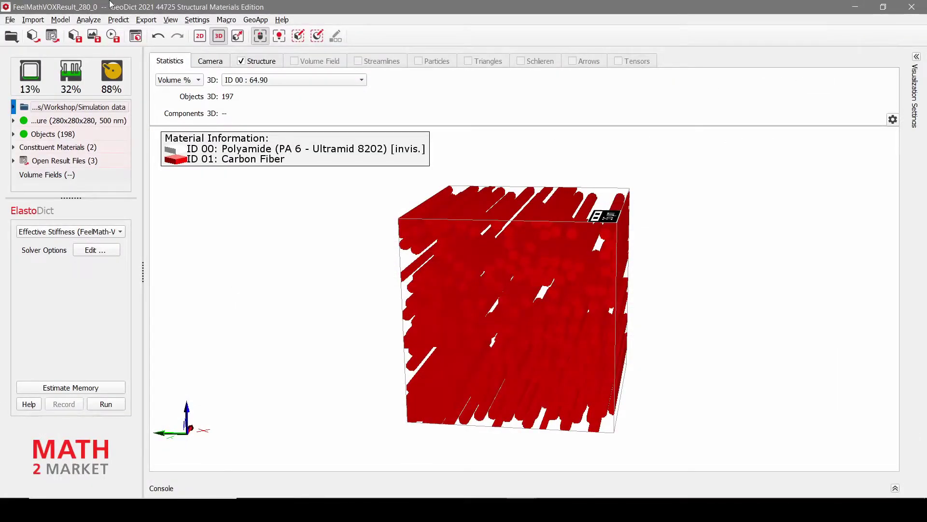
Step: In the FiberGeo Create options, set the infinite circular fibers' orientation angle in the XY-plane to 5°
{"action": "left_click", "coordinate": [61, 20]}
{"action": "left_click", "coordinate": [71, 31]}
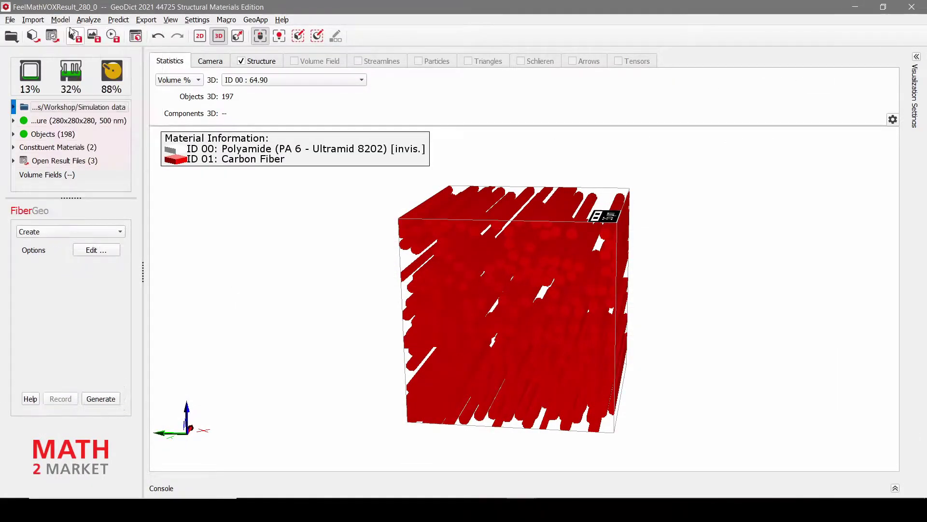
{"action": "left_click", "coordinate": [104, 249]}
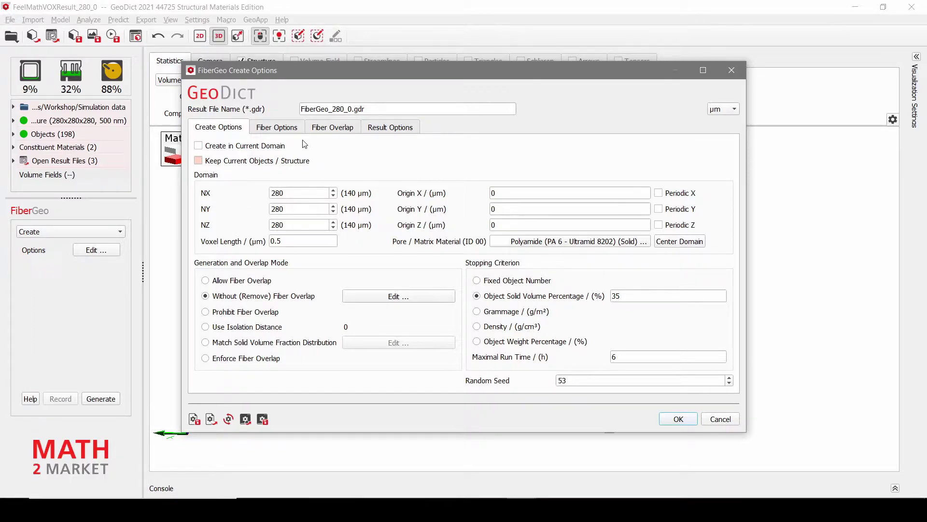
{"action": "left_click", "coordinate": [290, 129]}
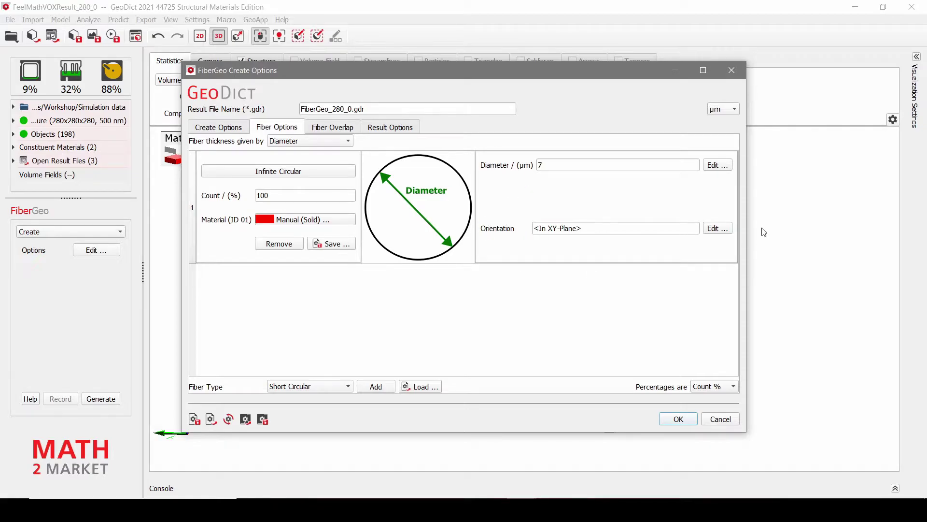
{"action": "left_click", "coordinate": [719, 228]}
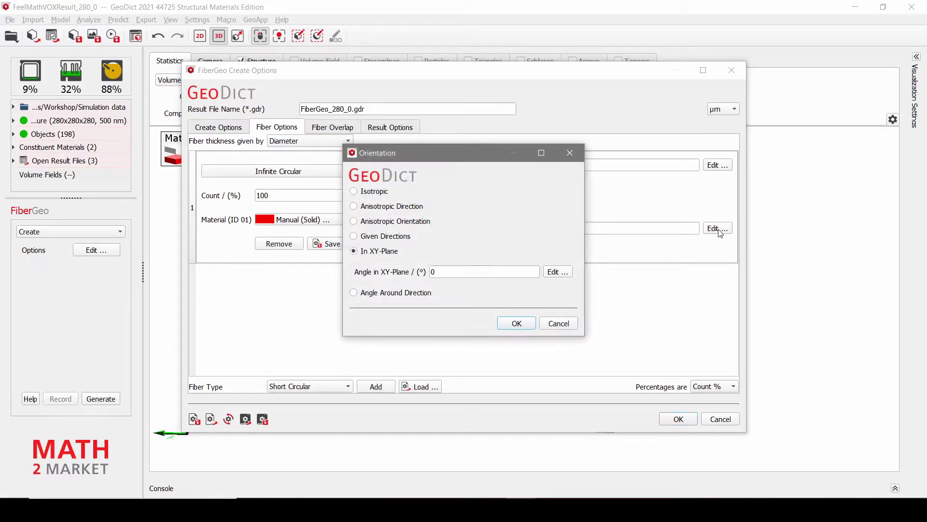
{"action": "double_click", "coordinate": [437, 271]}
{"action": "type", "text": "5"}
{"action": "left_click", "coordinate": [516, 323]}
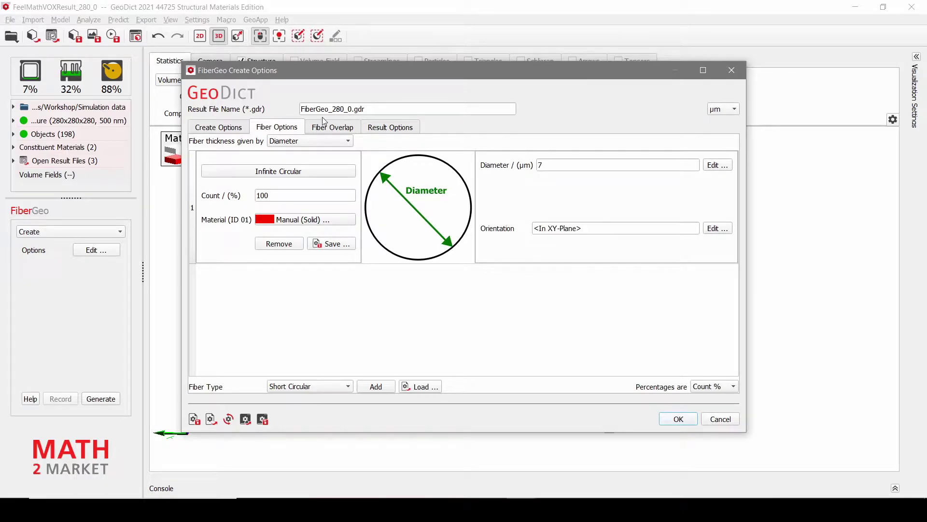
Step: Generate the 5° fiber structure with the result file named FiberGeo_280_5.gdr, and return to the main 3D view
{"action": "left_click_drag", "start_coordinate": [347, 109], "coordinate": [352, 108]}
{"action": "type", "text": "5"}
{"action": "left_click", "coordinate": [548, 123]}
{"action": "left_click", "coordinate": [679, 419]}
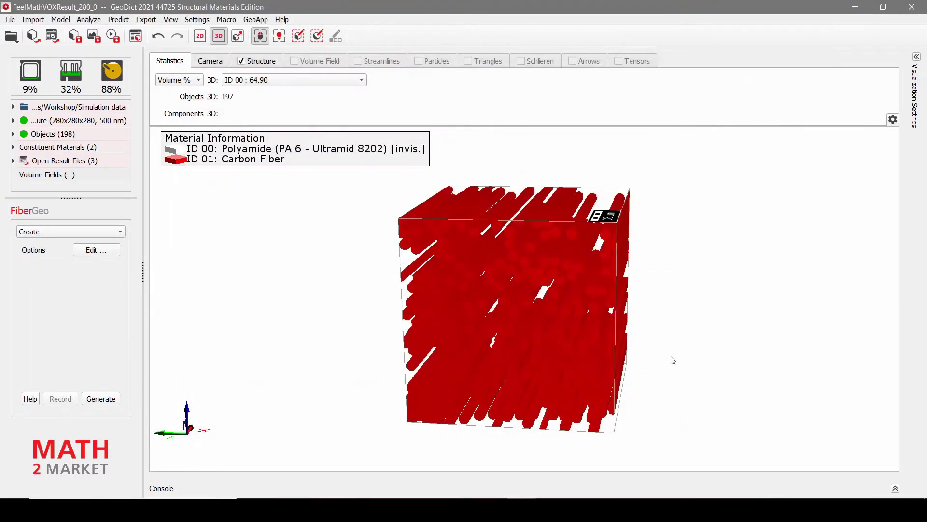
{"action": "left_click", "coordinate": [94, 402]}
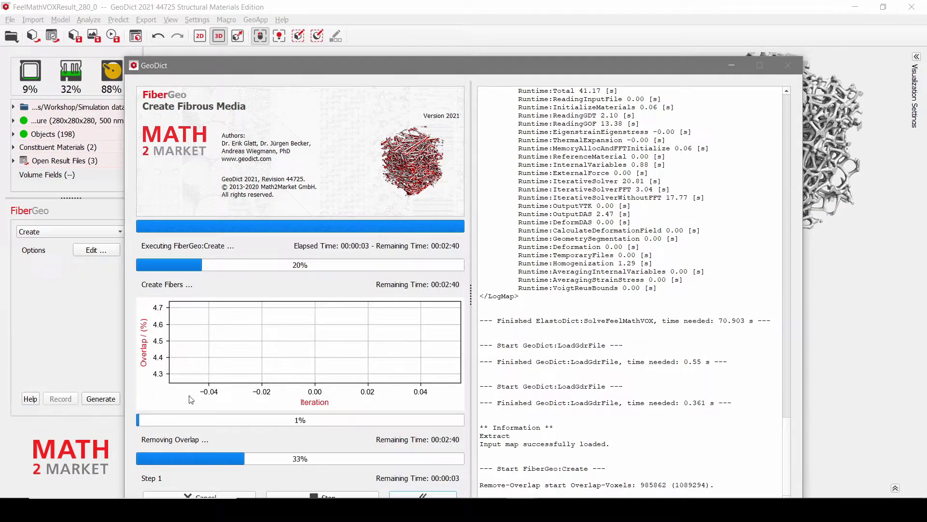
{"action": "left_click_drag", "start_coordinate": [590, 69], "coordinate": [594, 30]}
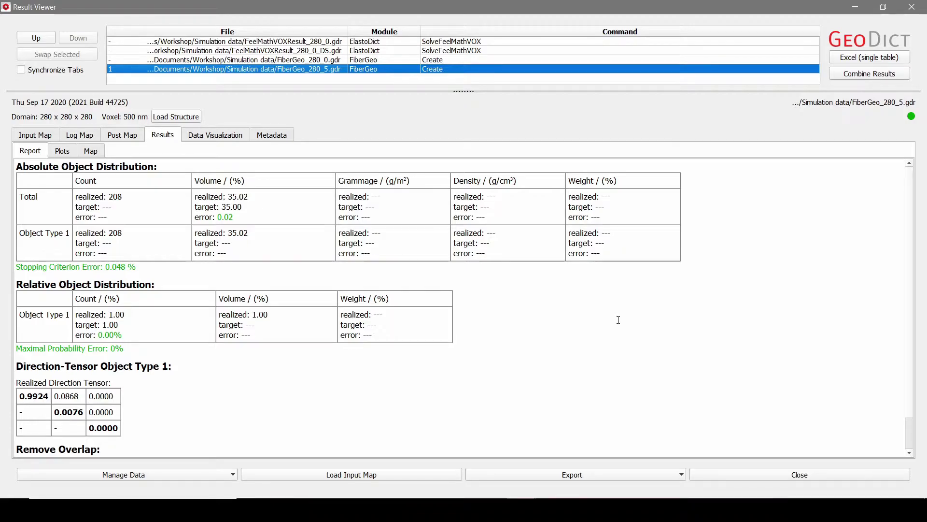
{"action": "left_click", "coordinate": [855, 7]}
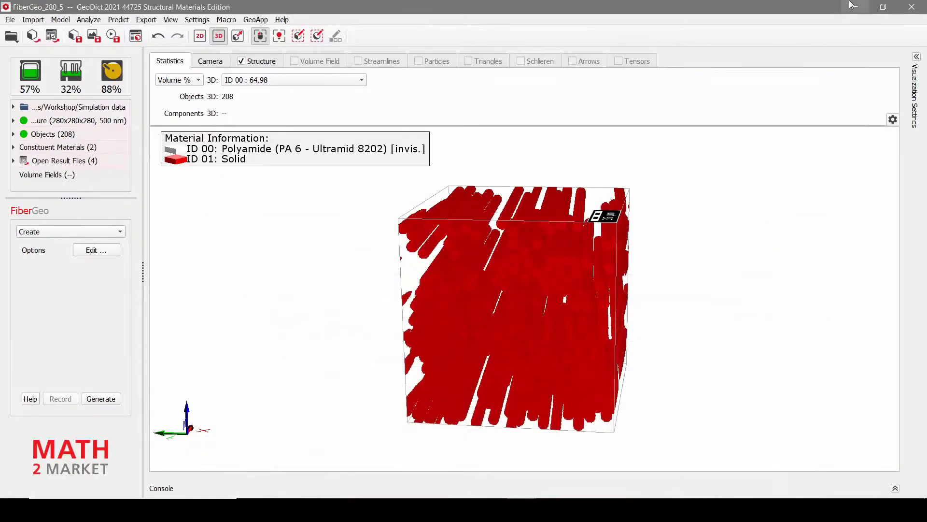
Step: Look at the fiber structure along the X direction and examine its 2D YZ cross-sections from slice 1 to 280
{"action": "mouse_move", "coordinate": [489, 379]}
{"action": "left_mouse_down"}
{"action": "mouse_move", "coordinate": [481, 385]}
{"action": "mouse_move", "coordinate": [488, 382]}
{"action": "left_mouse_up"}
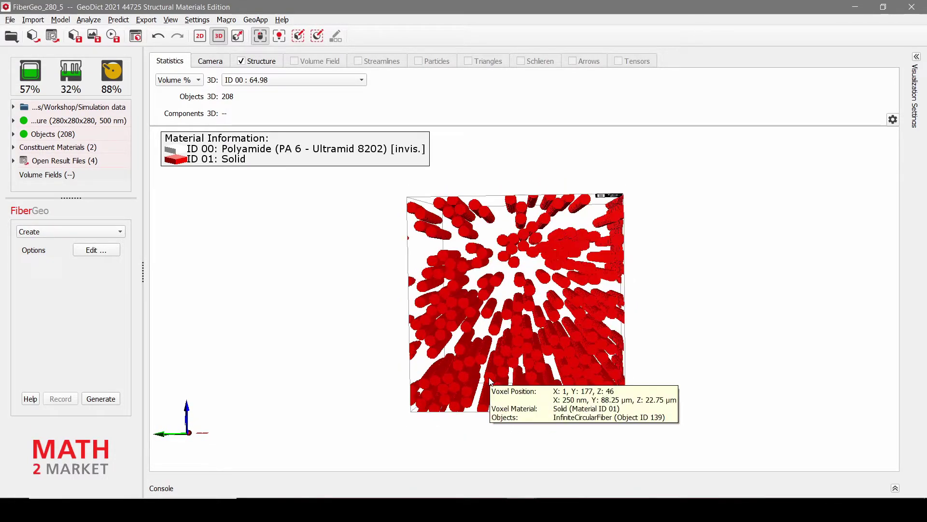
{"action": "left_click", "coordinate": [200, 41]}
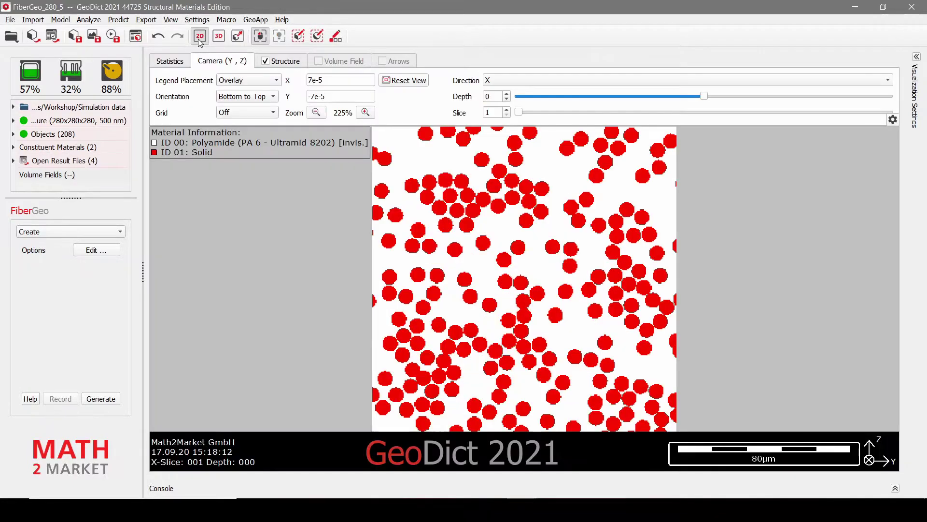
{"action": "left_click_drag", "start_coordinate": [521, 115], "coordinate": [899, 63]}
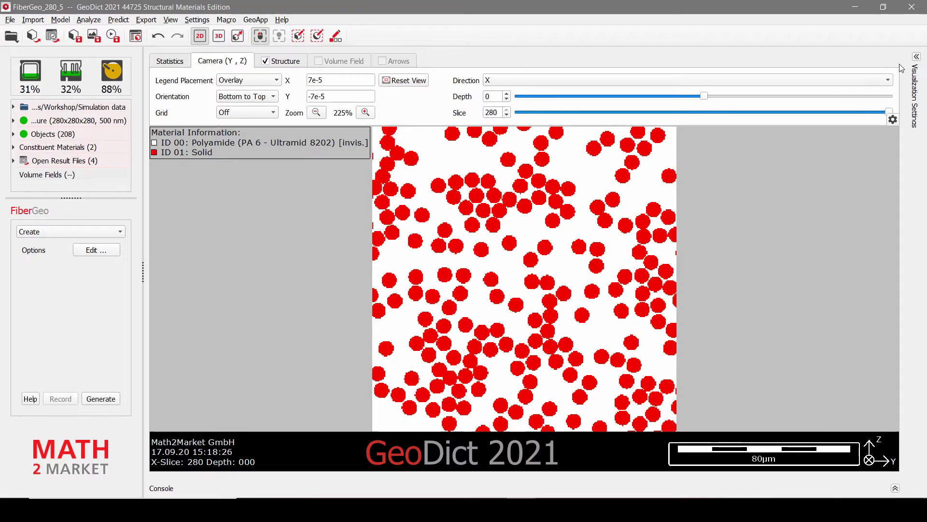
Step: Switch back to the 3D view and examine the fiber orientation in the XY-plane from several angles
{"action": "left_click", "coordinate": [219, 36]}
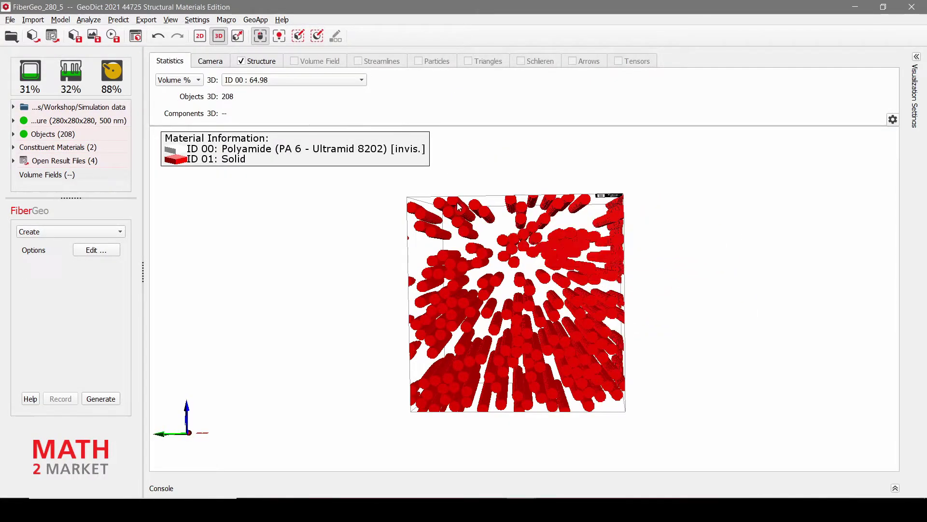
{"action": "left_click_drag", "start_coordinate": [458, 194], "coordinate": [455, 226]}
{"action": "left_click_drag", "start_coordinate": [455, 226], "coordinate": [465, 396]}
{"action": "left_click_drag", "start_coordinate": [485, 239], "coordinate": [394, 299]}
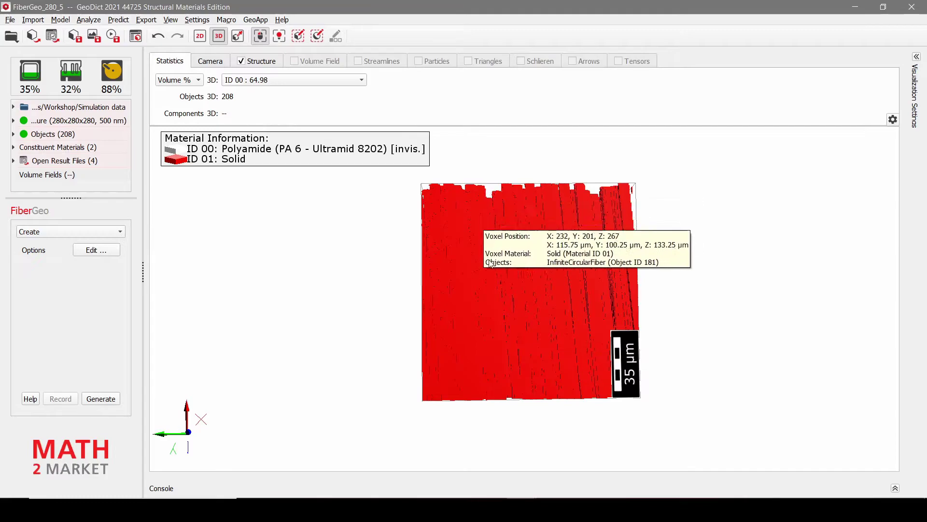
{"action": "left_click_drag", "start_coordinate": [496, 369], "coordinate": [542, 329]}
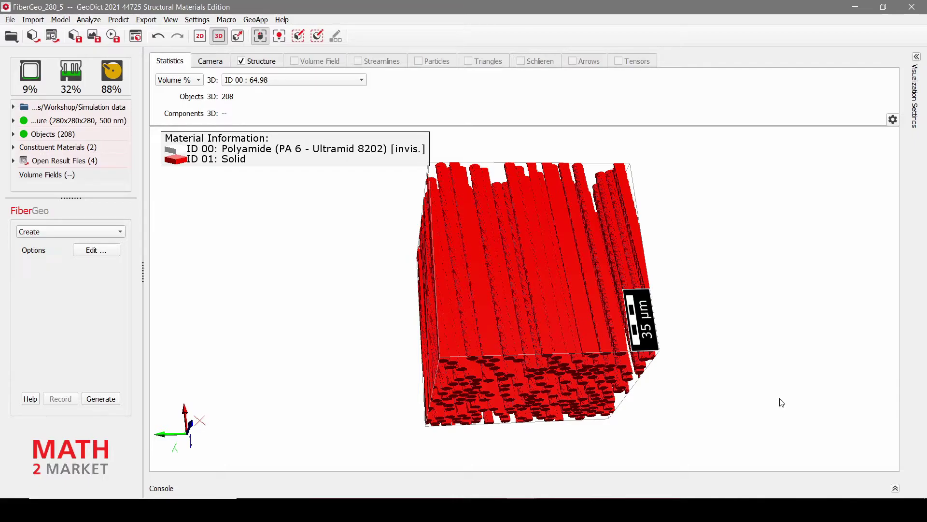
Step: In the ElastoDict effective stiffness solver options, assign Carbon Fiber to material ID 01
{"action": "left_click", "coordinate": [125, 20]}
{"action": "left_click", "coordinate": [137, 69]}
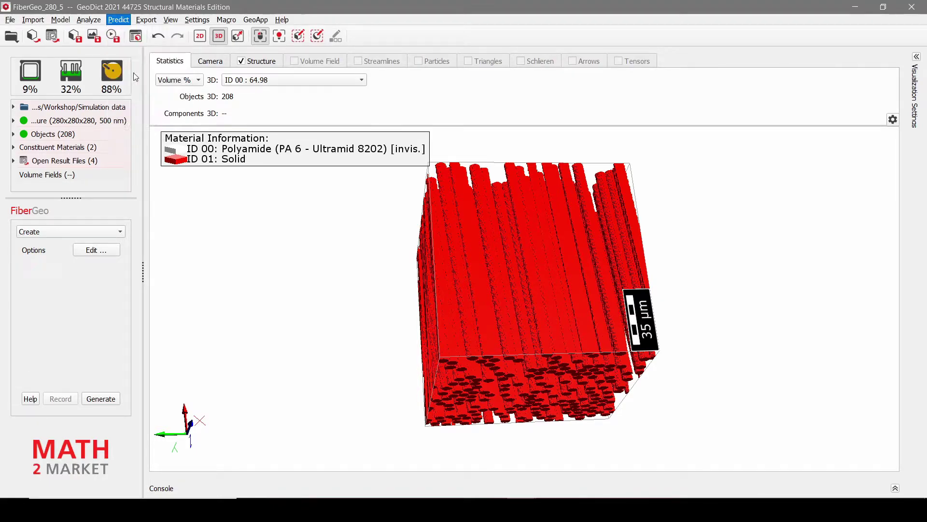
{"action": "left_click", "coordinate": [99, 249]}
{"action": "left_click", "coordinate": [340, 200]}
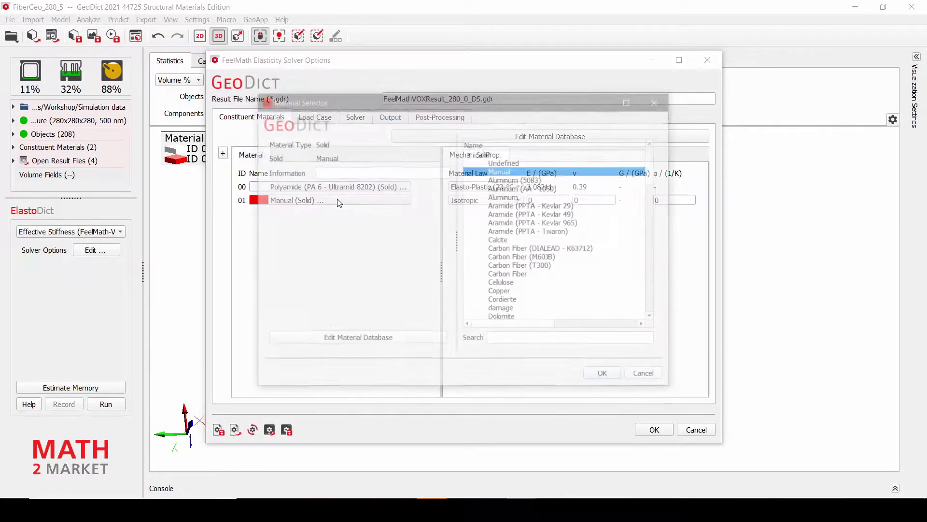
{"action": "left_click", "coordinate": [511, 275]}
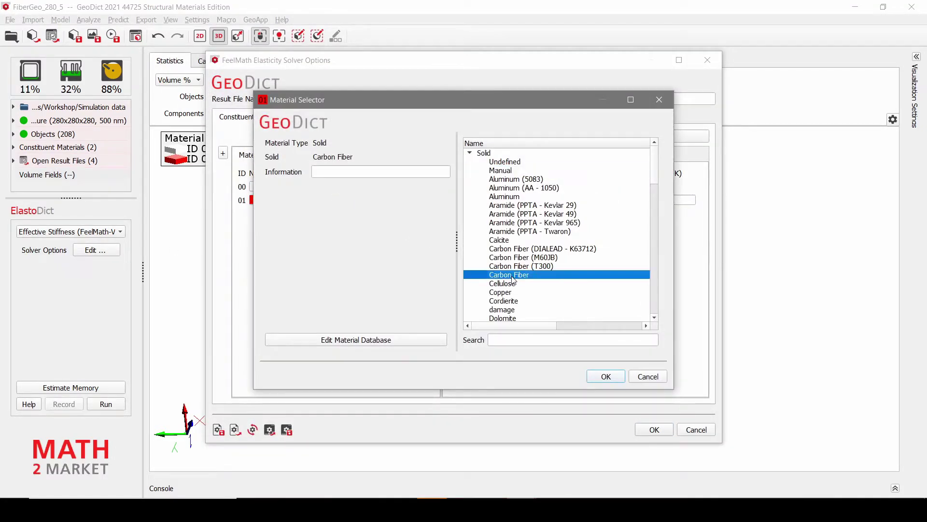
{"action": "left_click", "coordinate": [603, 376]}
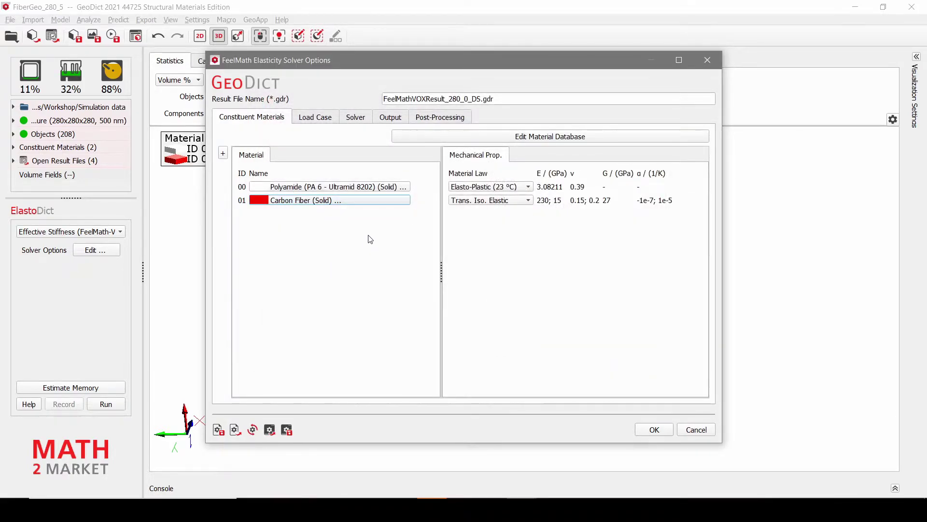
Step: Check the load case, solver and output settings, then run the stiffness simulation with the result file named FeelMathVOXResult_280_5_DS.gdr
{"action": "left_click", "coordinate": [315, 117]}
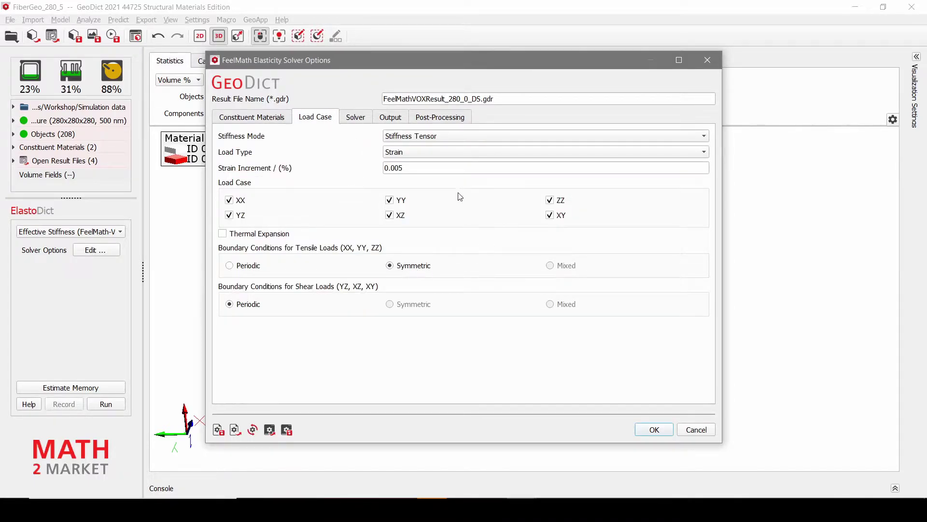
{"action": "left_click", "coordinate": [361, 119]}
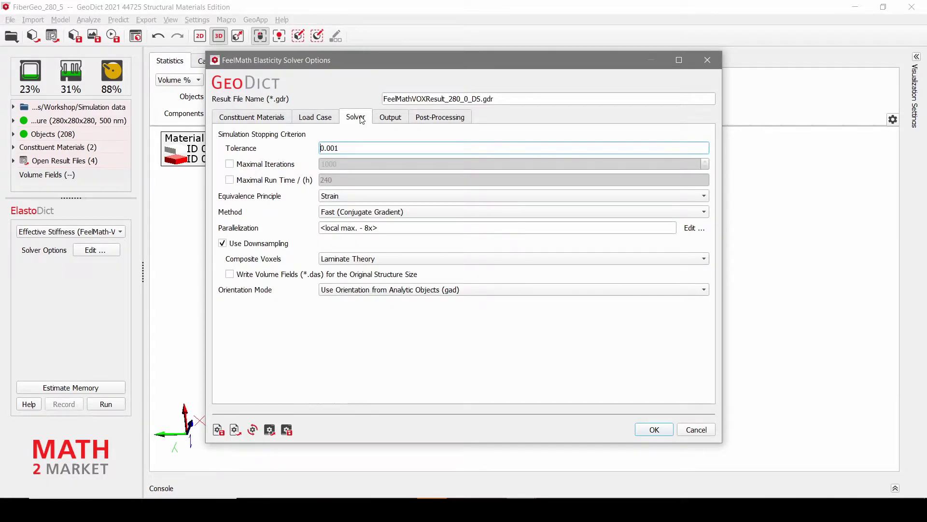
{"action": "left_click", "coordinate": [401, 117]}
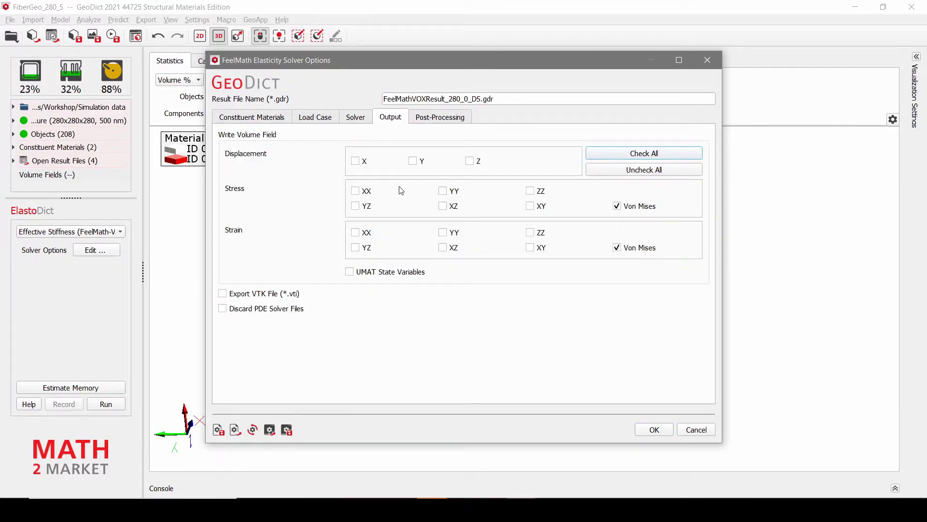
{"action": "left_click_drag", "start_coordinate": [466, 100], "coordinate": [469, 100]}
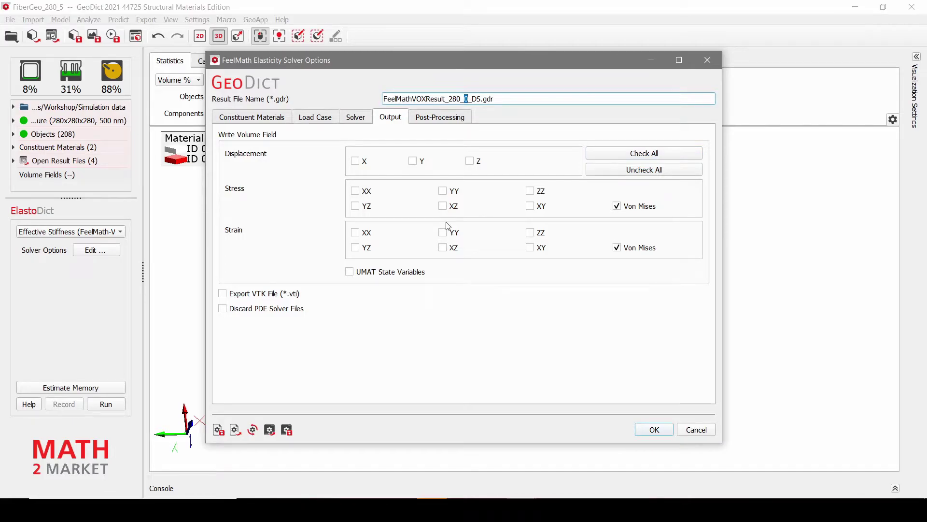
{"action": "type", "text": "5"}
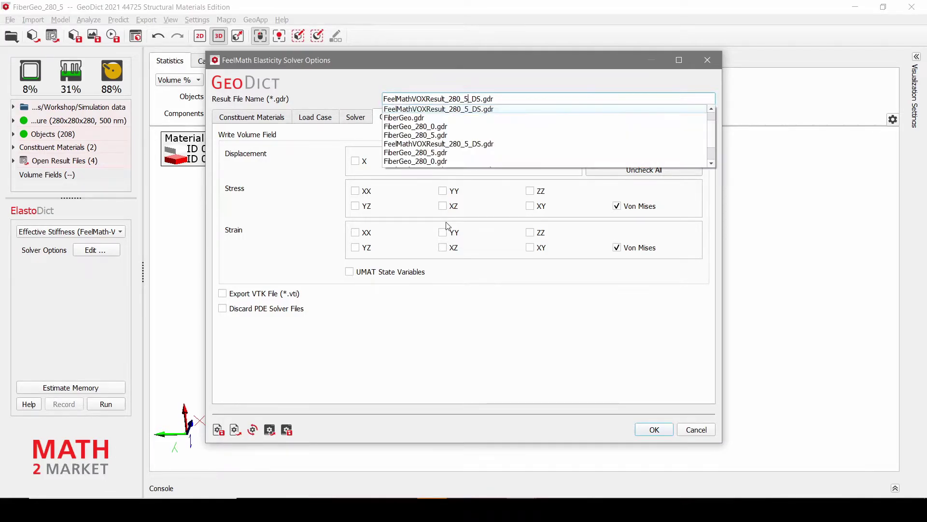
{"action": "left_click", "coordinate": [481, 110]}
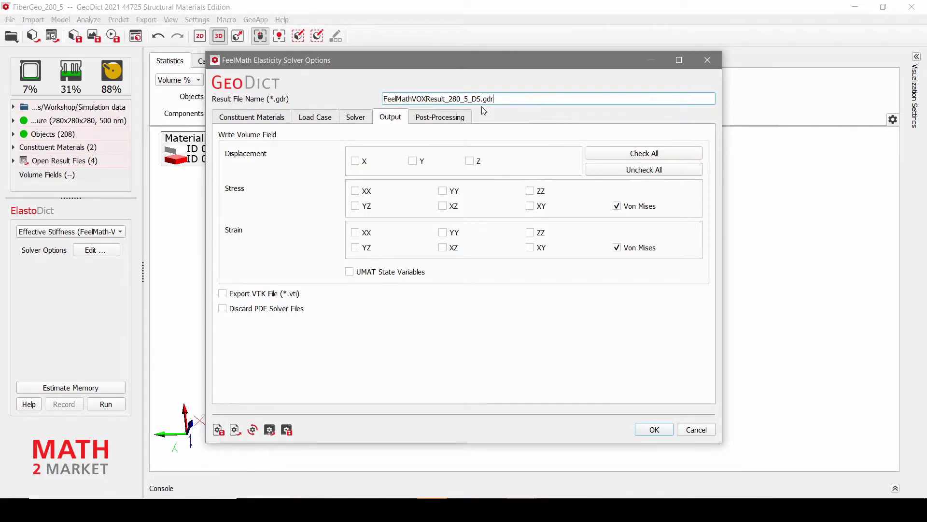
{"action": "left_click", "coordinate": [655, 430]}
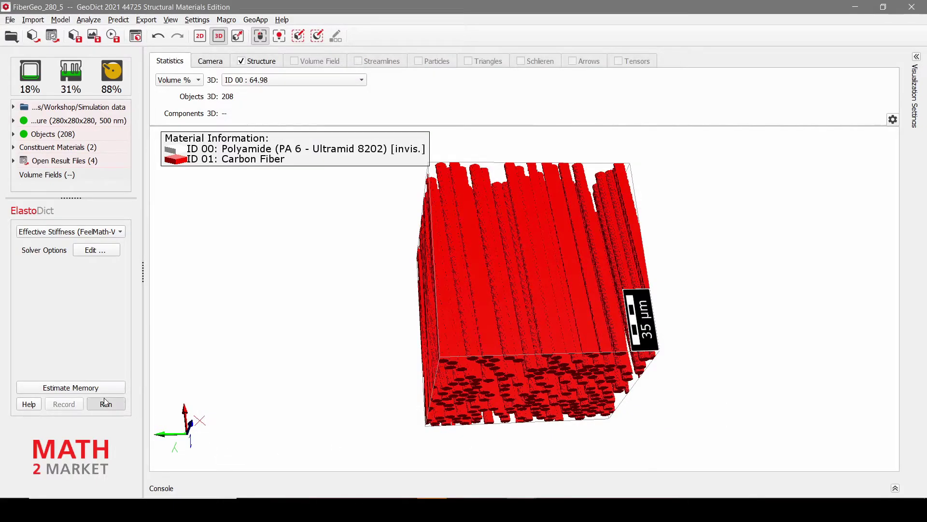
{"action": "left_click", "coordinate": [105, 404]}
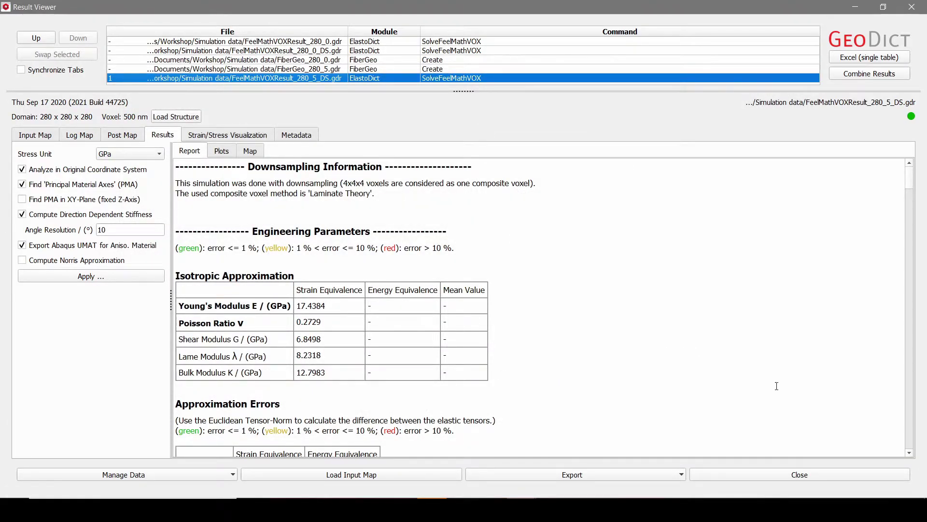
Step: Compare the cubic and orthotropic stiffness approximations of FeelMathVOXResult_280_5_DS.gdr side by side with those of FeelMathVOXResult_280_0_DS.gdr
{"action": "scroll", "coordinate": [689, 289], "scroll_direction": "down", "scroll_amount": 7}
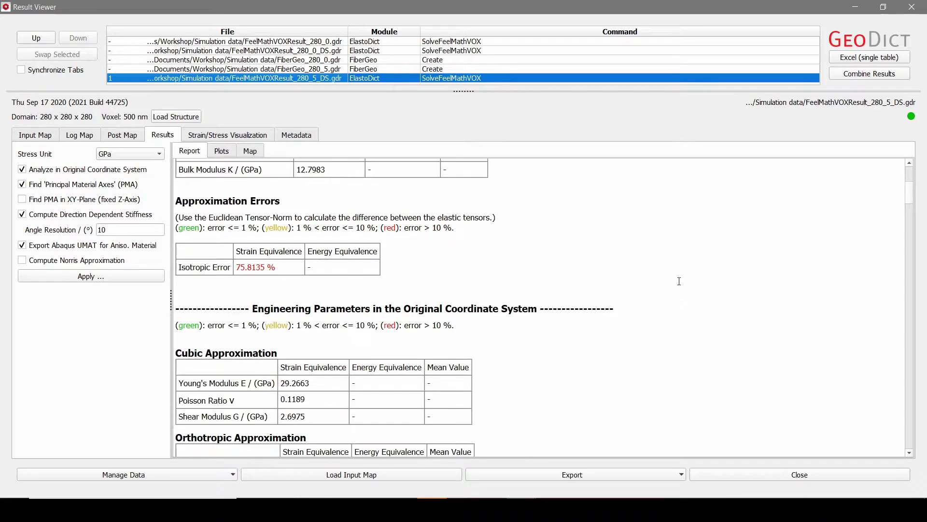
{"action": "scroll", "coordinate": [679, 281], "scroll_direction": "down", "scroll_amount": 4}
{"action": "scroll", "coordinate": [679, 281], "scroll_direction": "down", "scroll_amount": 3}
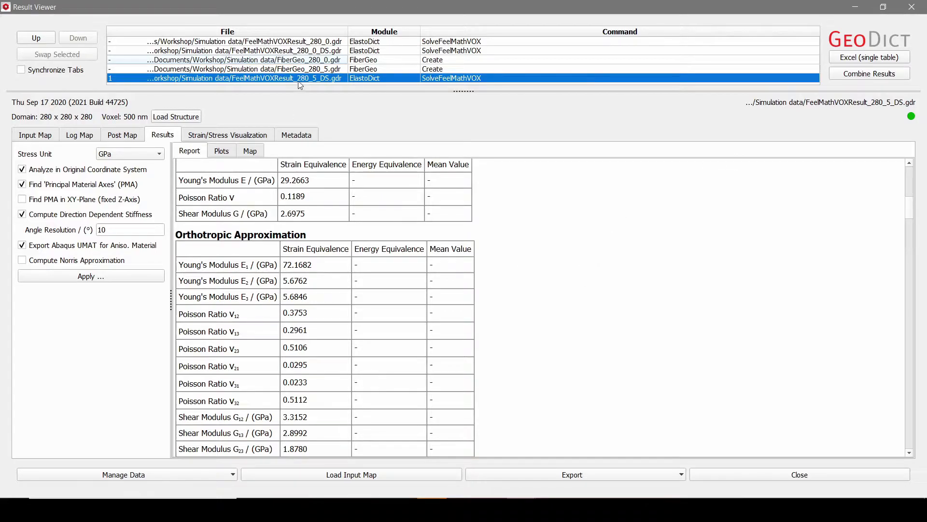
{"action": "left_click", "coordinate": [286, 53], "text": "ctrl"}
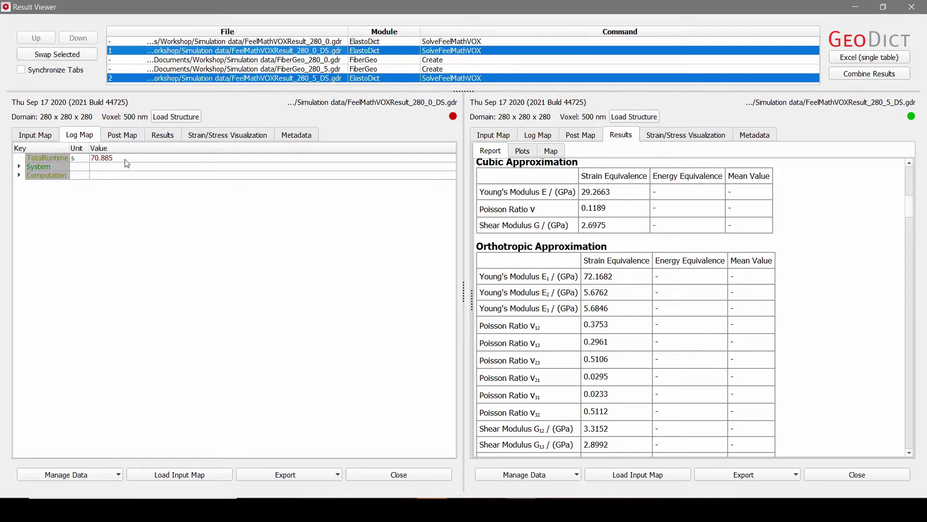
{"action": "left_click", "coordinate": [135, 134]}
{"action": "left_click", "coordinate": [161, 137]}
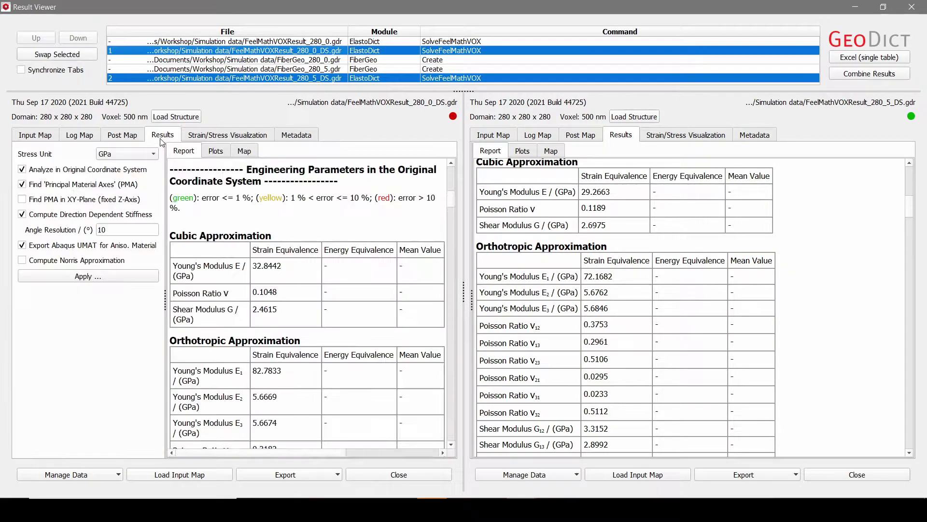
{"action": "scroll", "coordinate": [340, 327], "scroll_direction": "down", "scroll_amount": 4}
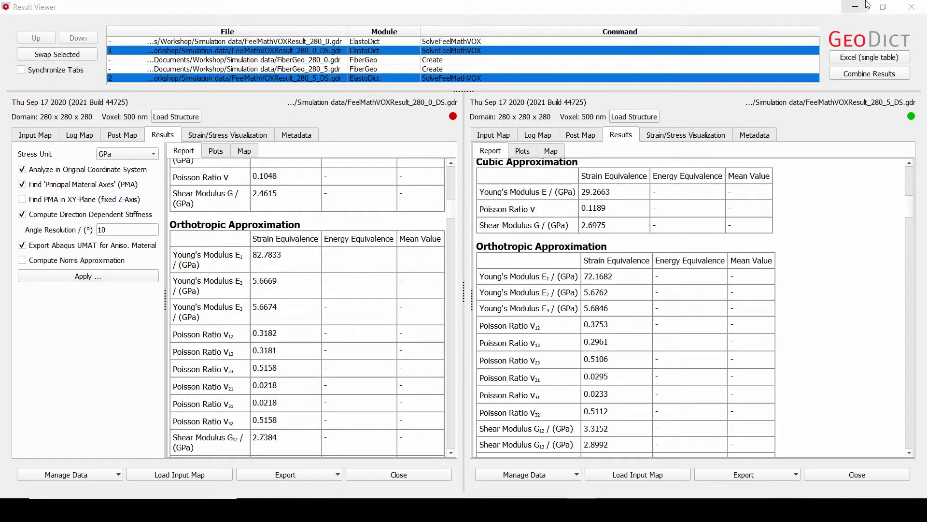
Step: Close the result viewer and discard the current structure and its fields
{"action": "left_click", "coordinate": [920, 7]}
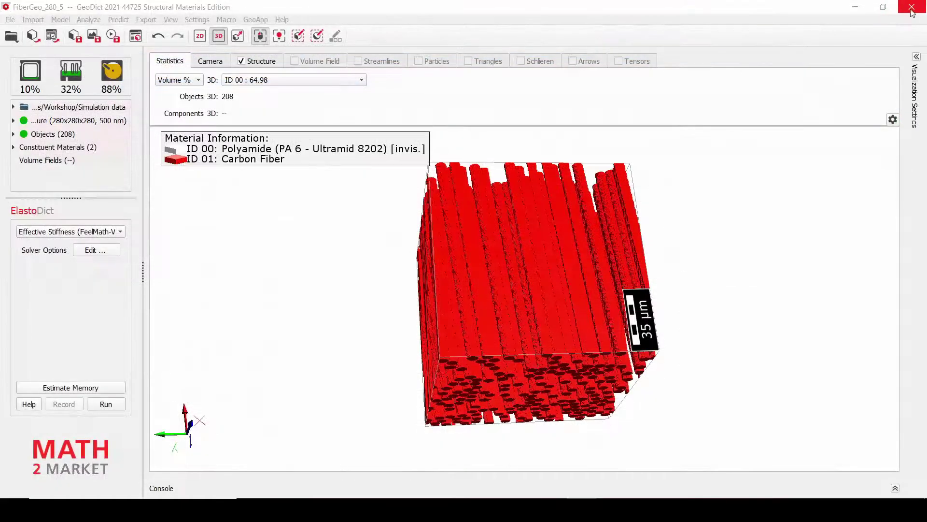
{"action": "left_click", "coordinate": [10, 21]}
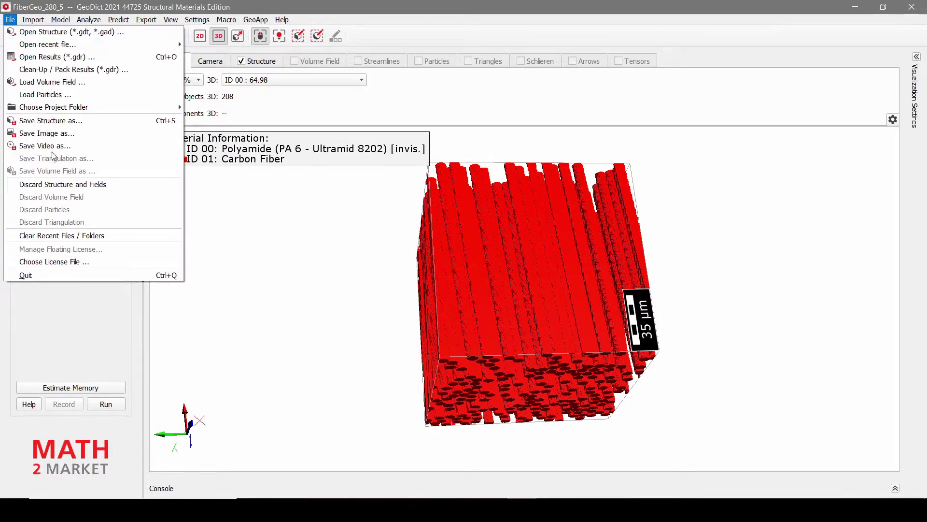
{"action": "left_click", "coordinate": [63, 184]}
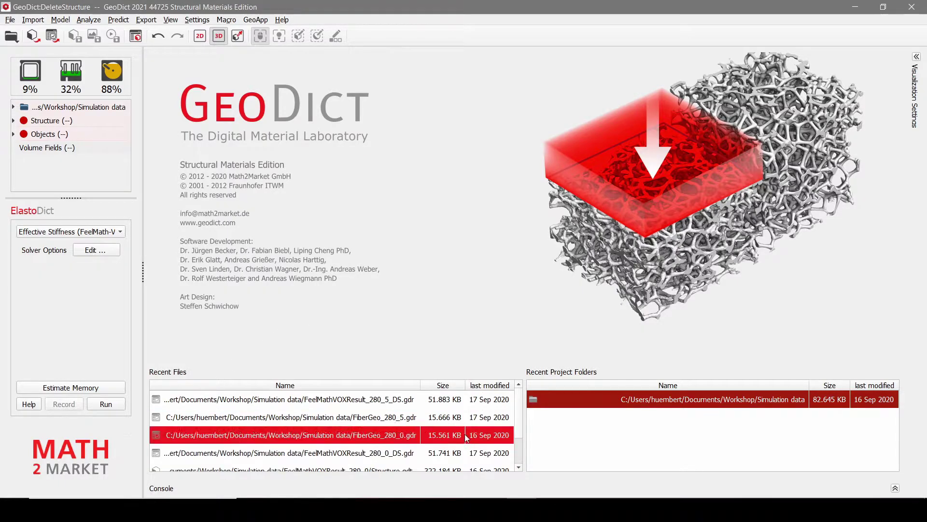
Step: Clear the lists of recent files and project folders
{"action": "left_click", "coordinate": [10, 20]}
{"action": "left_click", "coordinate": [32, 20]}
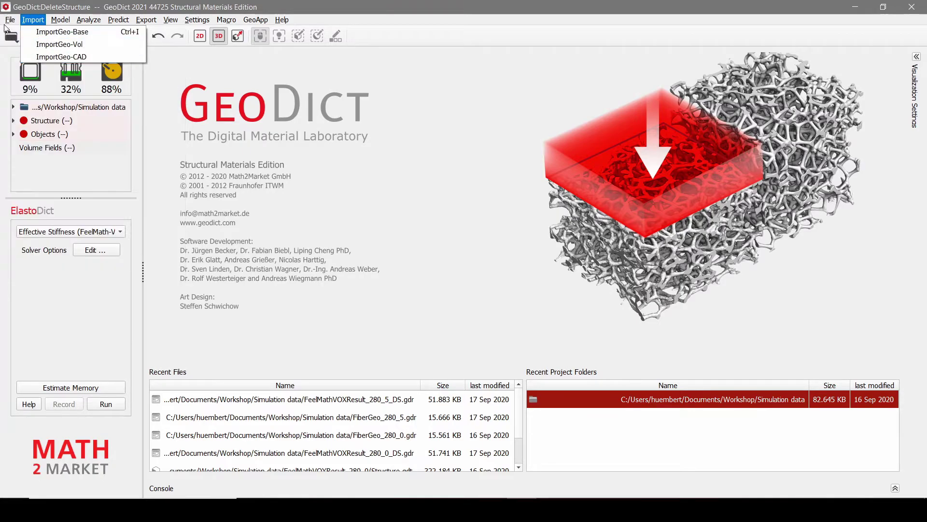
{"action": "mouse_move", "coordinate": [10, 20]}
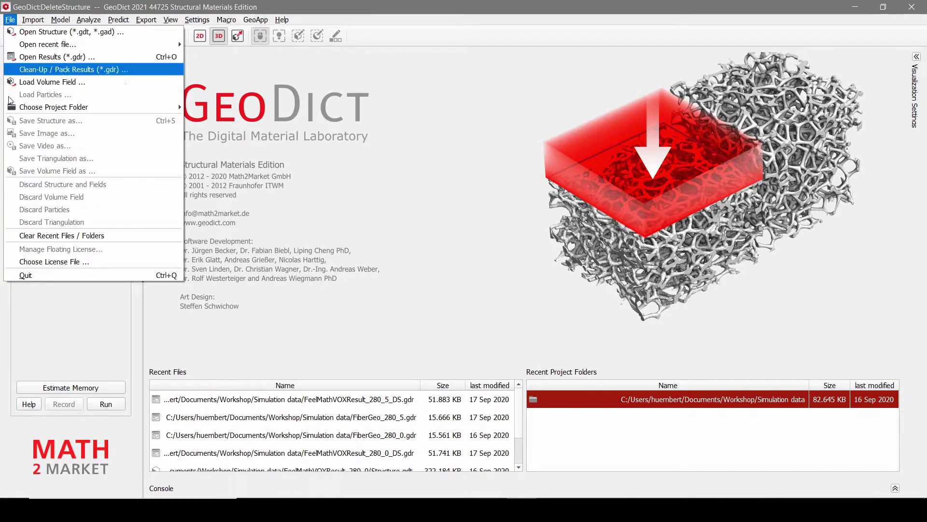
{"action": "left_click", "coordinate": [55, 236]}
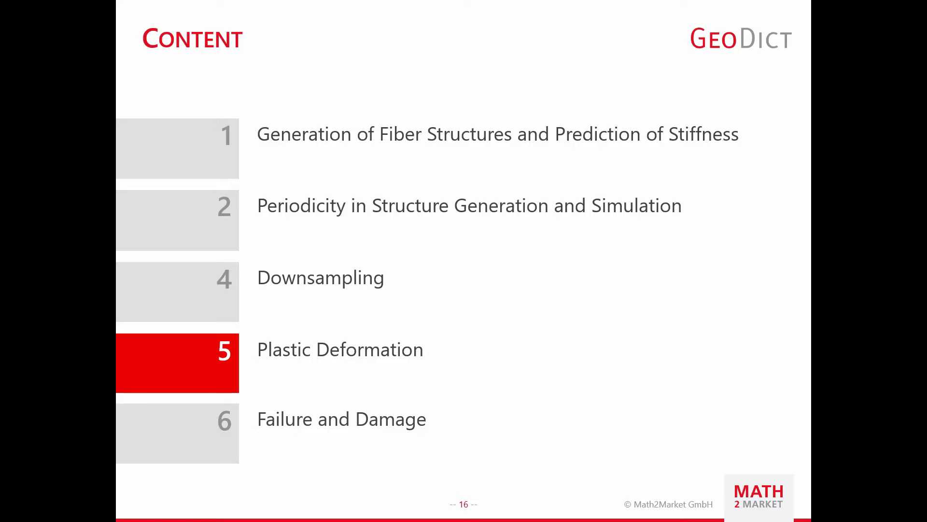
{"action": "key", "text": "Right"}
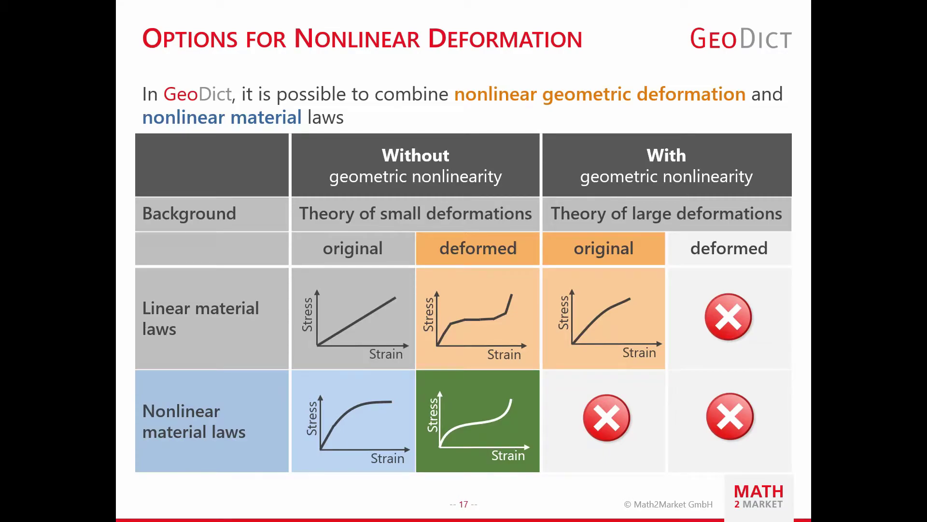
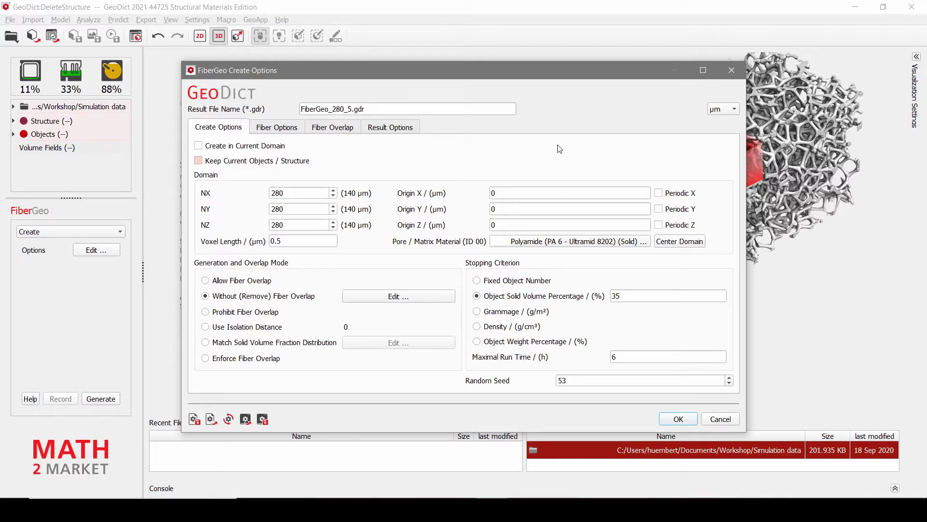
Step: Set the fiber structure's domain size NX to 1 voxel and the fiber angle in the XY-plane to 0°
{"action": "double_click", "coordinate": [293, 195]}
{"action": "type", "text": "1"}
{"action": "left_click", "coordinate": [284, 134]}
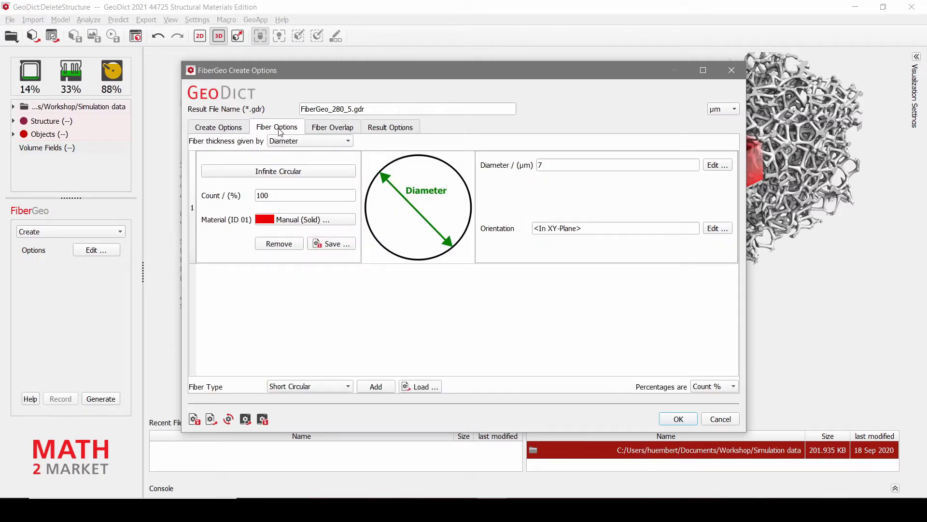
{"action": "left_click", "coordinate": [718, 228]}
{"action": "double_click", "coordinate": [447, 272]}
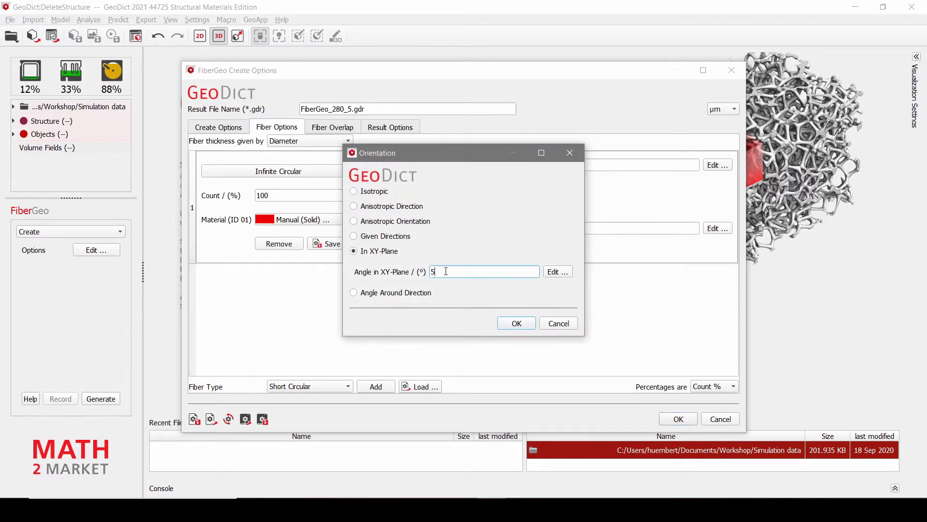
{"action": "type", "text": "0"}
{"action": "left_click", "coordinate": [517, 323]}
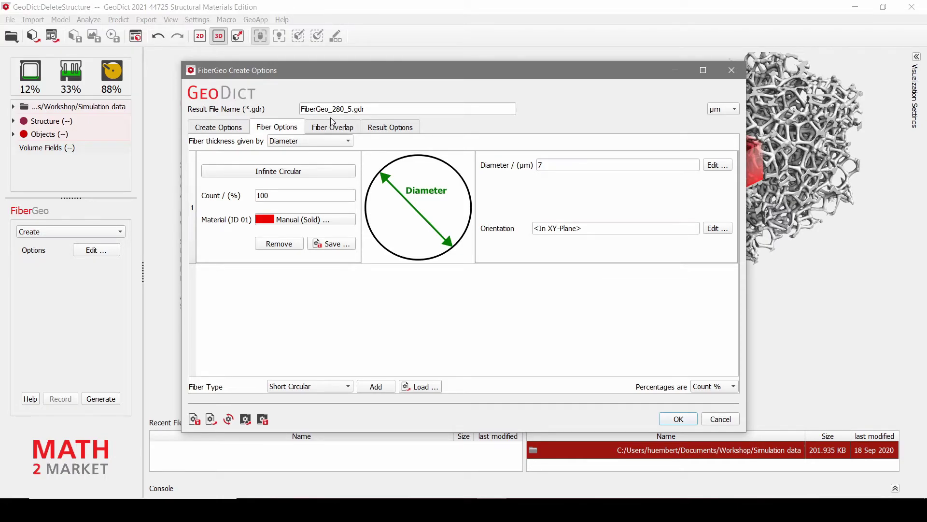
Step: Name the result file FiberGeo_280-1_0.gdr, generate the fiber structure and minimize its result viewer
{"action": "left_click", "coordinate": [353, 110]}
{"action": "type", "text": "-"}
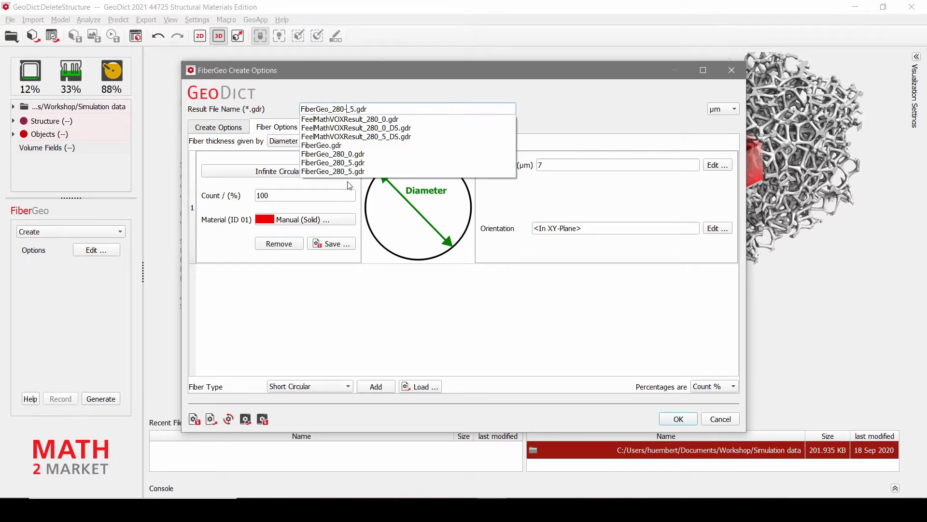
{"action": "type", "text": "1"}
{"action": "left_click_drag", "start_coordinate": [361, 112], "coordinate": [355, 110]}
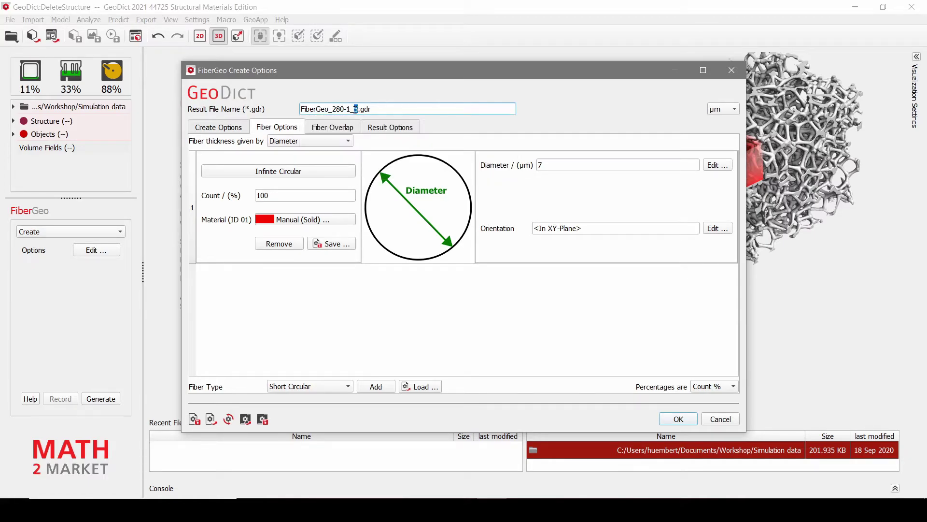
{"action": "type", "text": "0"}
{"action": "left_click", "coordinate": [436, 100]}
{"action": "left_click", "coordinate": [676, 418]}
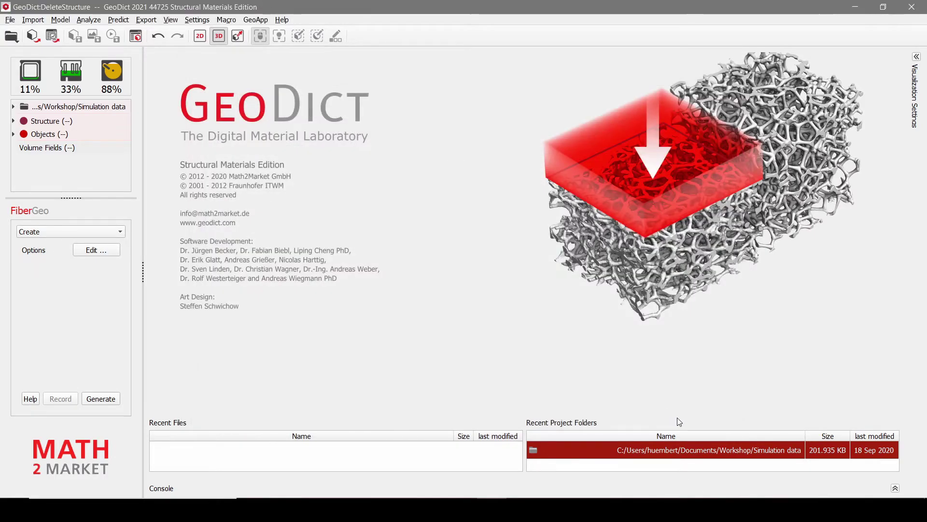
{"action": "left_click", "coordinate": [112, 402]}
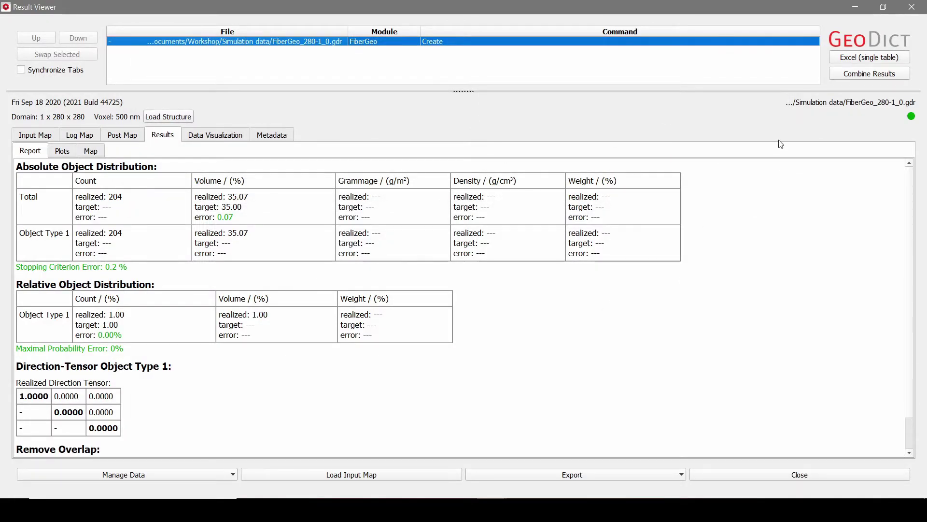
{"action": "left_click", "coordinate": [856, 7]}
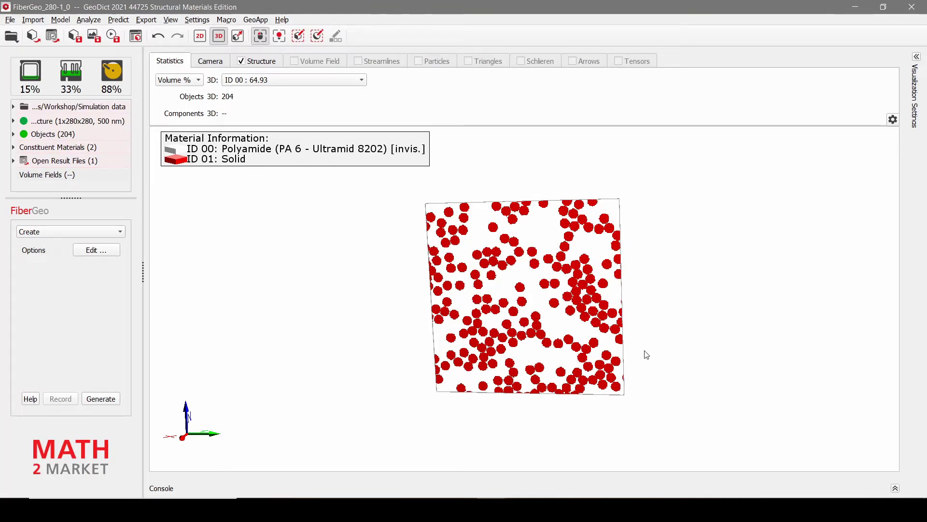
Step: Examine the one-voxel-thick fiber cross-section from several angles, including edge-on and face-on
{"action": "left_click_drag", "start_coordinate": [606, 427], "coordinate": [530, 295]}
{"action": "left_click_drag", "start_coordinate": [686, 249], "coordinate": [613, 291]}
{"action": "mouse_move", "coordinate": [757, 327]}
{"action": "left_mouse_down"}
{"action": "mouse_move", "coordinate": [683, 343]}
{"action": "mouse_move", "coordinate": [443, 314]}
{"action": "mouse_move", "coordinate": [430, 325]}
{"action": "mouse_move", "coordinate": [825, 306]}
{"action": "mouse_move", "coordinate": [839, 327]}
{"action": "mouse_move", "coordinate": [824, 307]}
{"action": "mouse_move", "coordinate": [762, 329]}
{"action": "left_mouse_up"}
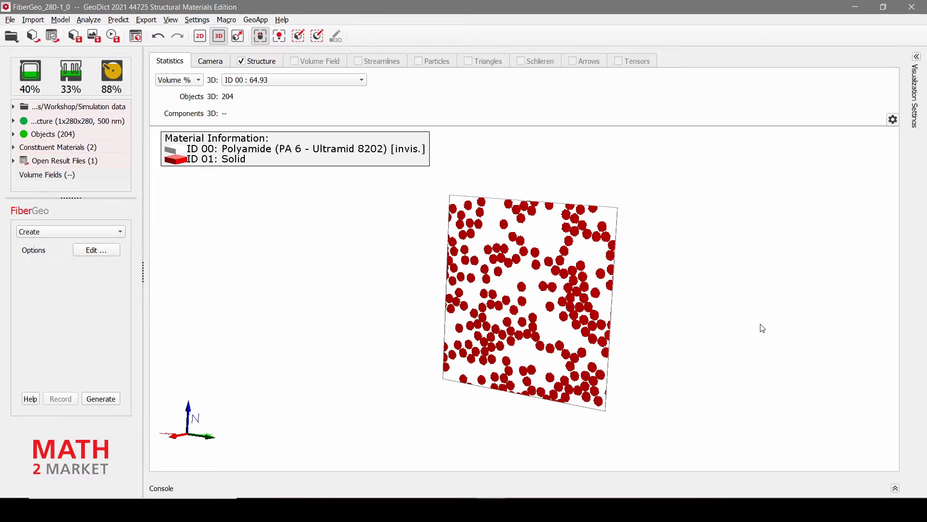
{"action": "left_click_drag", "start_coordinate": [554, 176], "coordinate": [531, 190]}
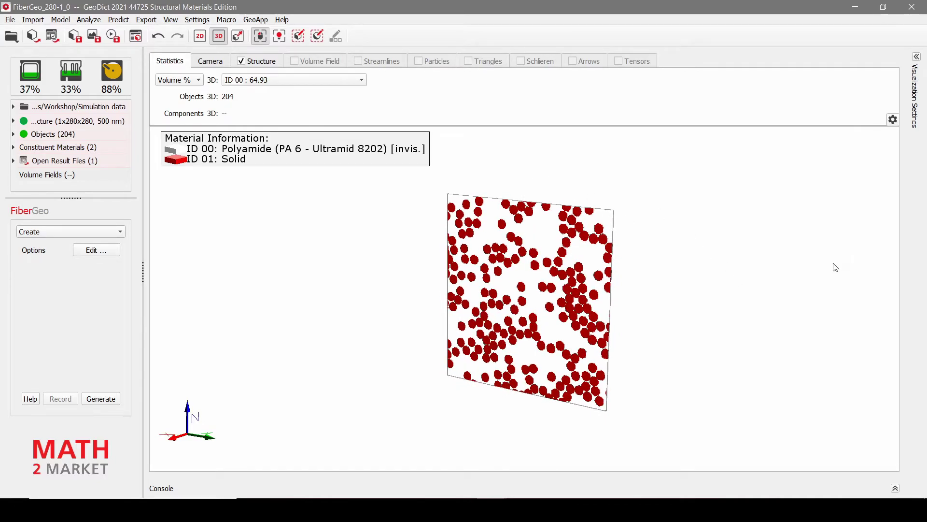
{"action": "mouse_move", "coordinate": [555, 247]}
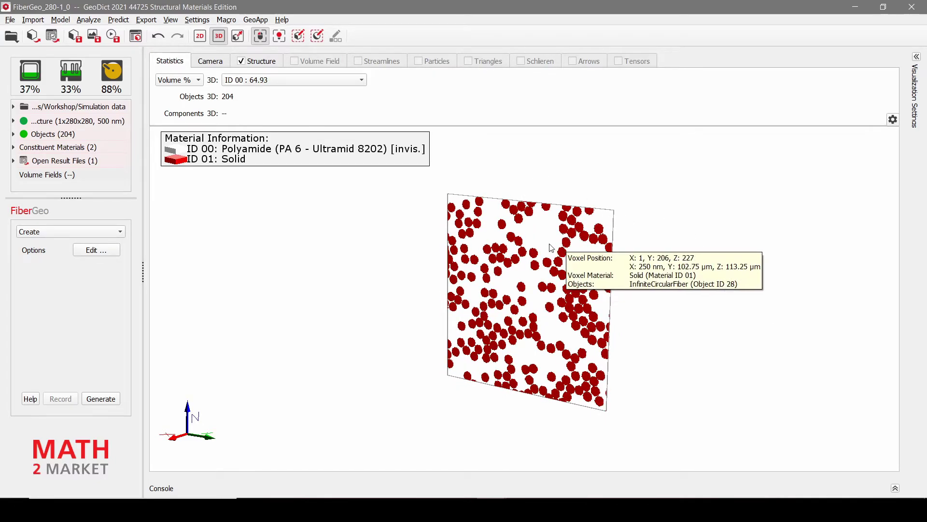
{"action": "mouse_move", "coordinate": [576, 302]}
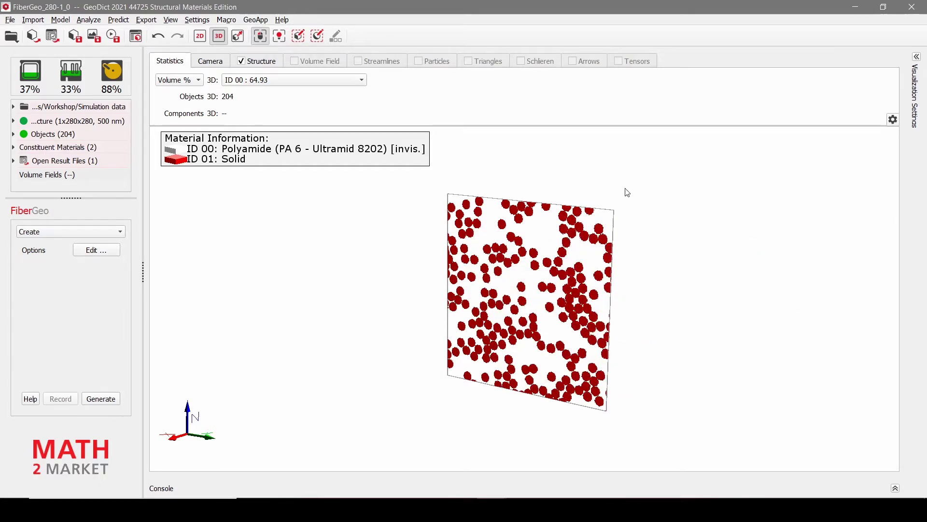
{"action": "mouse_move", "coordinate": [584, 282]}
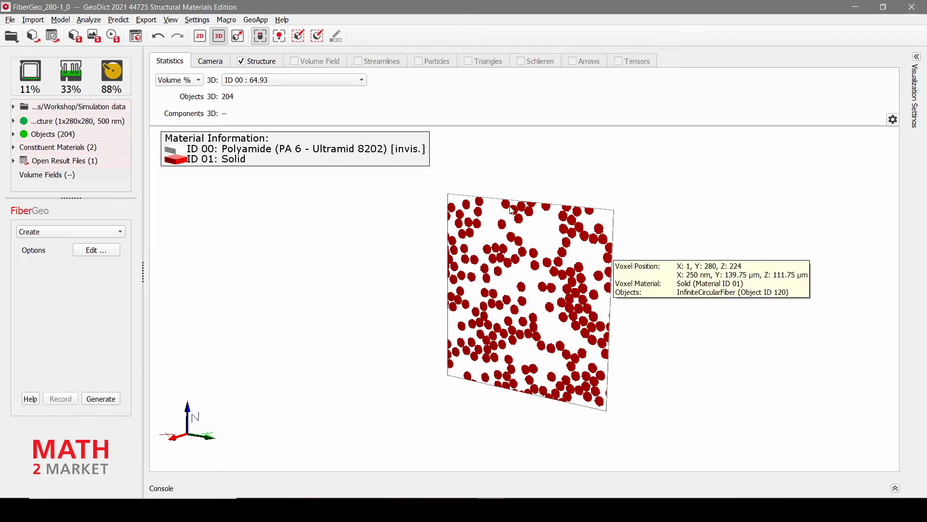
{"action": "left_click_drag", "start_coordinate": [538, 265], "coordinate": [515, 262]}
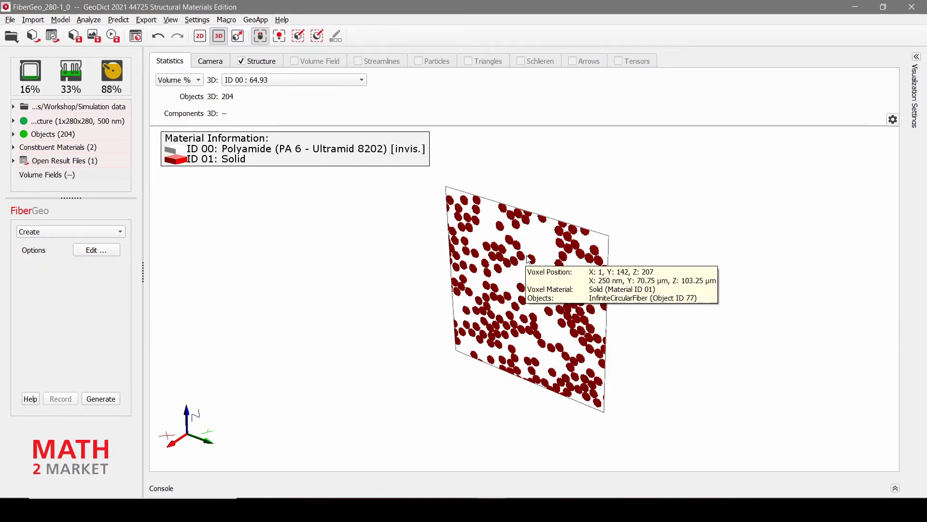
{"action": "left_click_drag", "start_coordinate": [623, 327], "coordinate": [350, 317]}
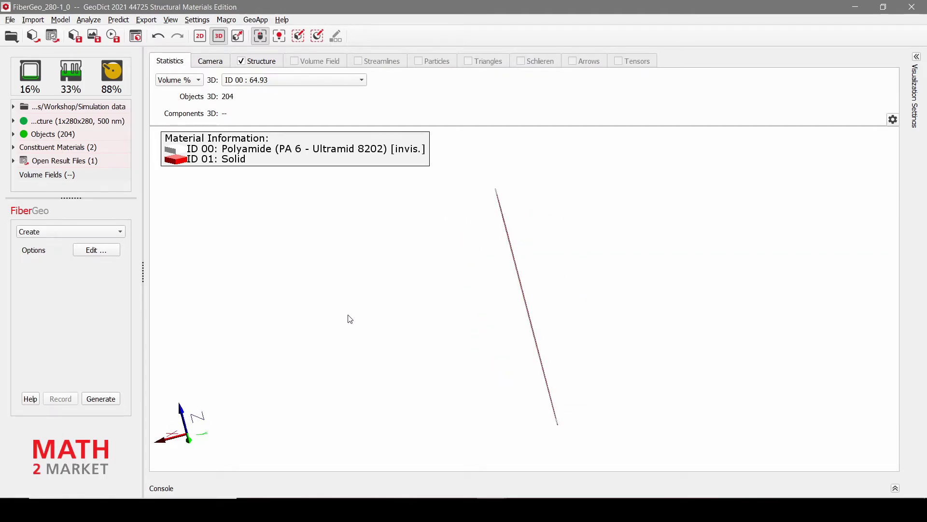
{"action": "left_click_drag", "start_coordinate": [553, 329], "coordinate": [677, 335]}
{"action": "mouse_move", "coordinate": [516, 260]}
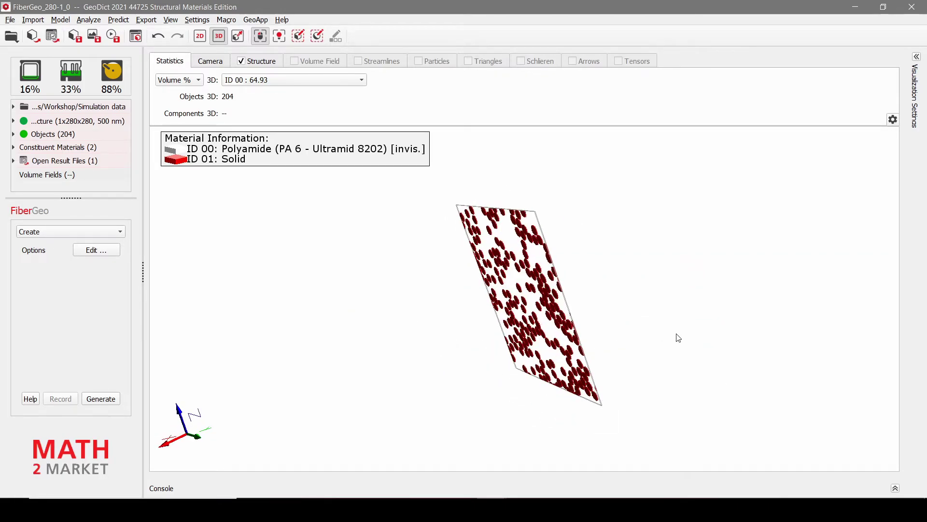
{"action": "left_click_drag", "start_coordinate": [387, 246], "coordinate": [530, 242]}
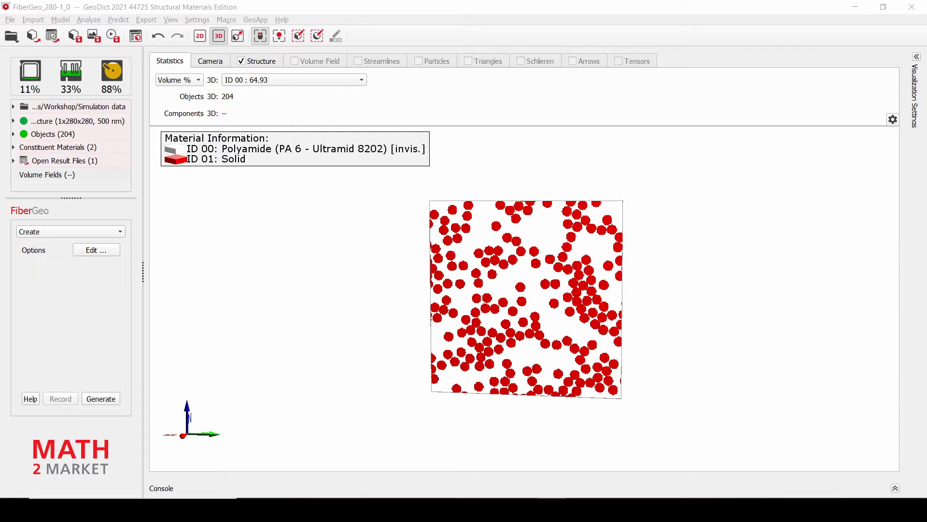
Step: Switch to ElastoDict with Deformations (FeelMath-LD) and open its solver options
{"action": "left_click", "coordinate": [123, 19]}
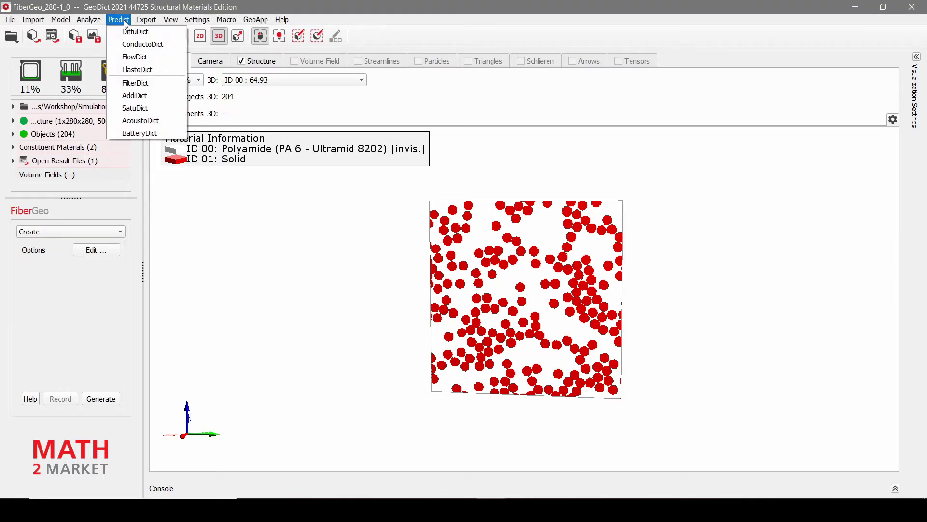
{"action": "left_click", "coordinate": [141, 69]}
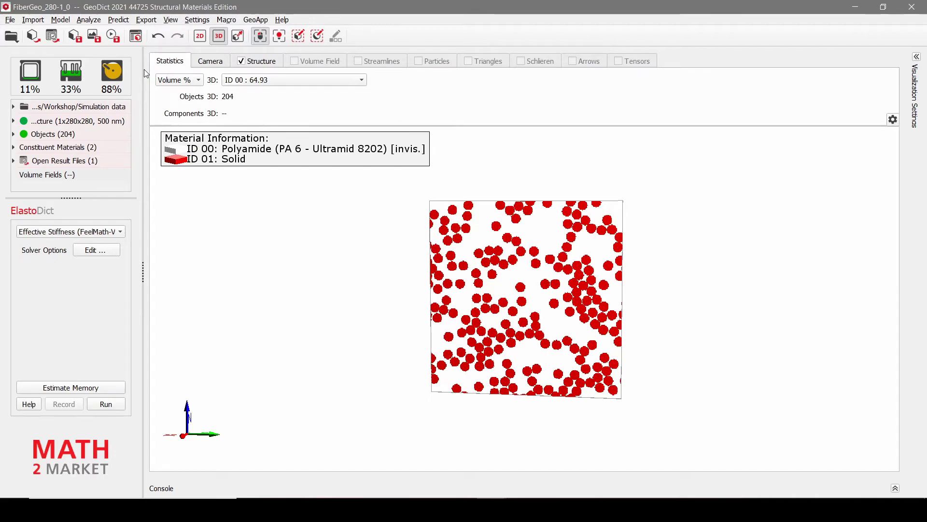
{"action": "left_click", "coordinate": [121, 232]}
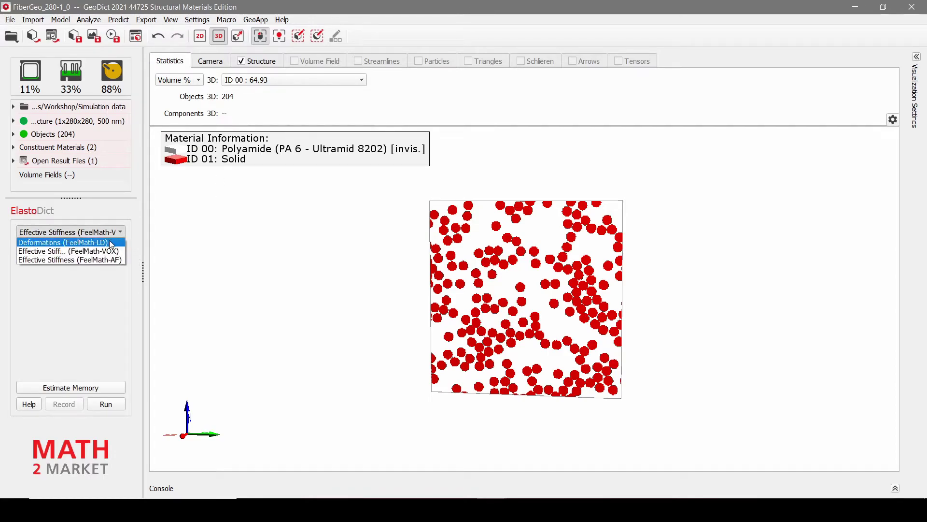
{"action": "left_click", "coordinate": [111, 243]}
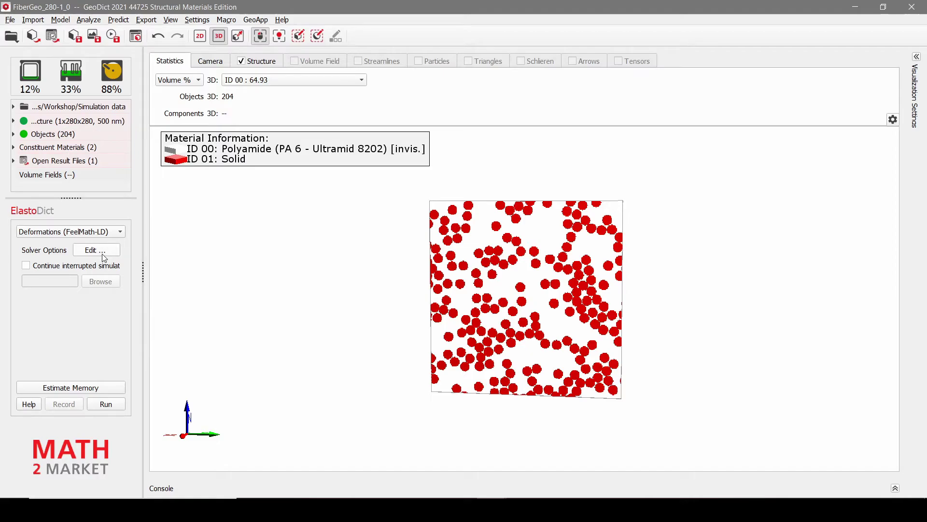
{"action": "left_click", "coordinate": [102, 252]}
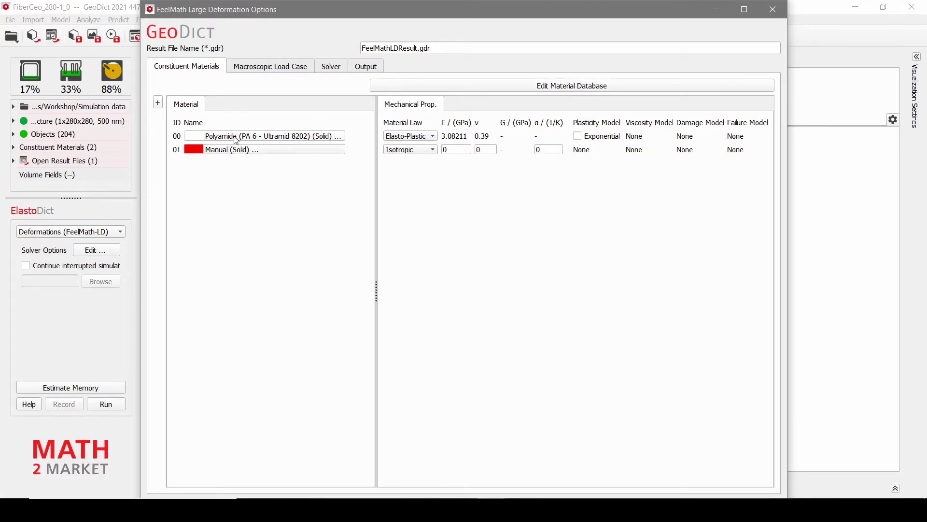
Step: Open Polyamide (PA 6 - Ultramid 8202) in the material database and compare its elasto-plastic laws for 23, 80 and 120 °C, ending on 23 °C
{"action": "left_click", "coordinate": [296, 139]}
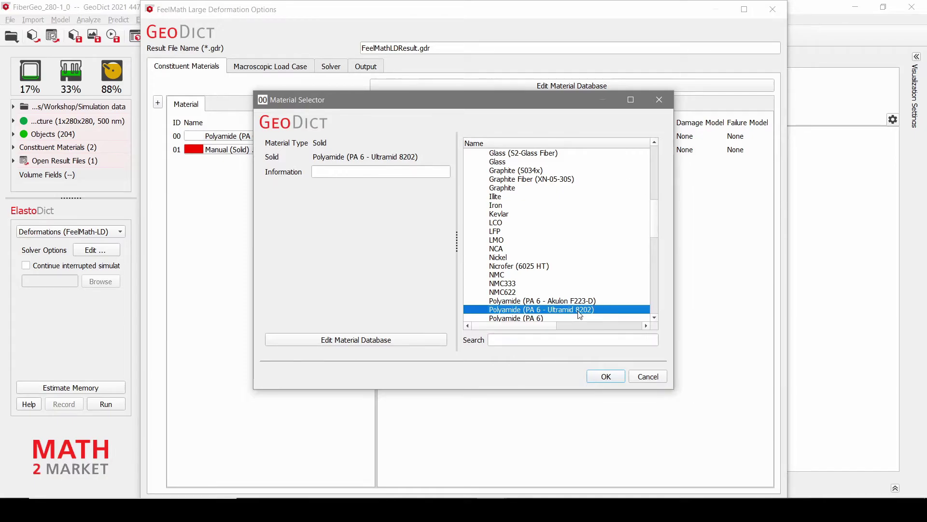
{"action": "left_click", "coordinate": [384, 344]}
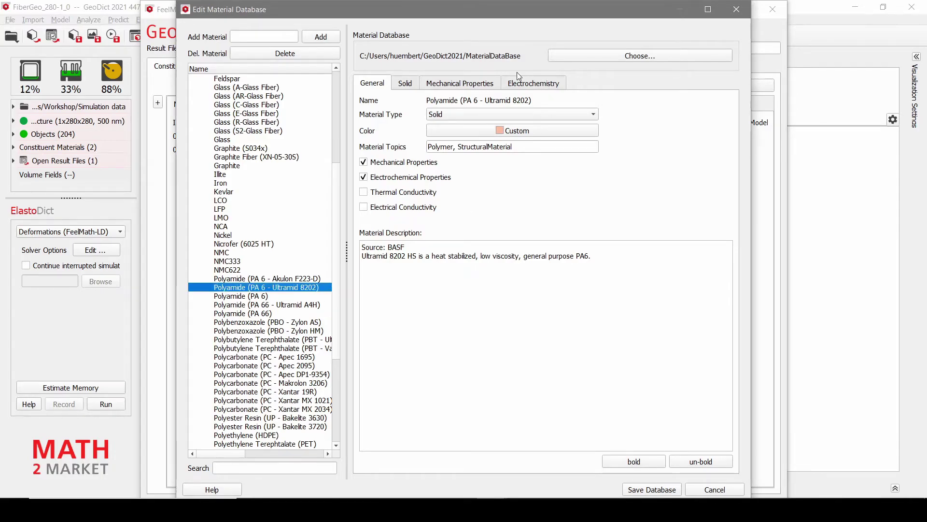
{"action": "left_click", "coordinate": [490, 85]}
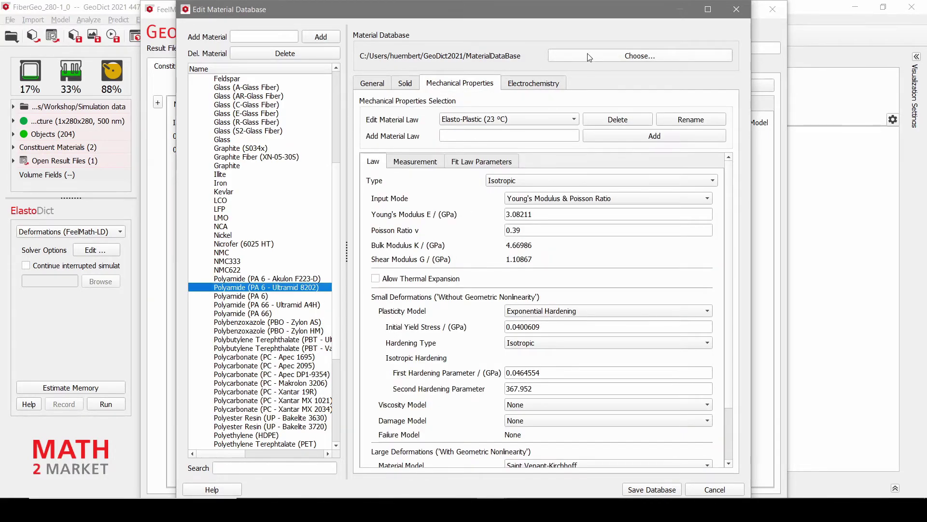
{"action": "left_click", "coordinate": [487, 121]}
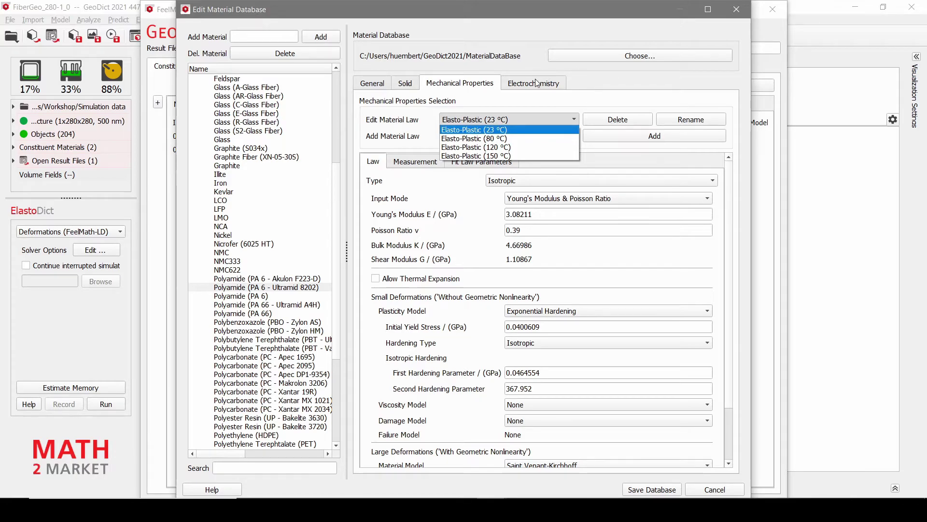
{"action": "left_click", "coordinate": [500, 137]}
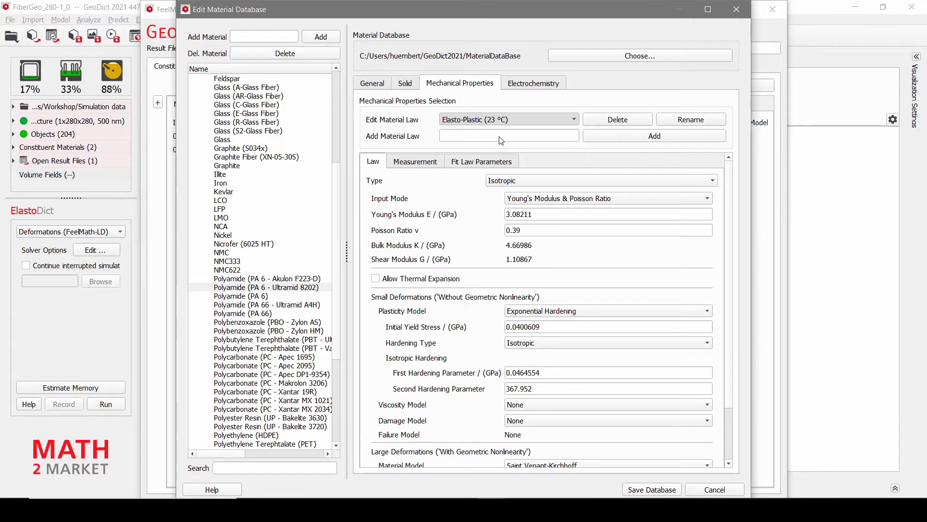
{"action": "left_click", "coordinate": [527, 121]}
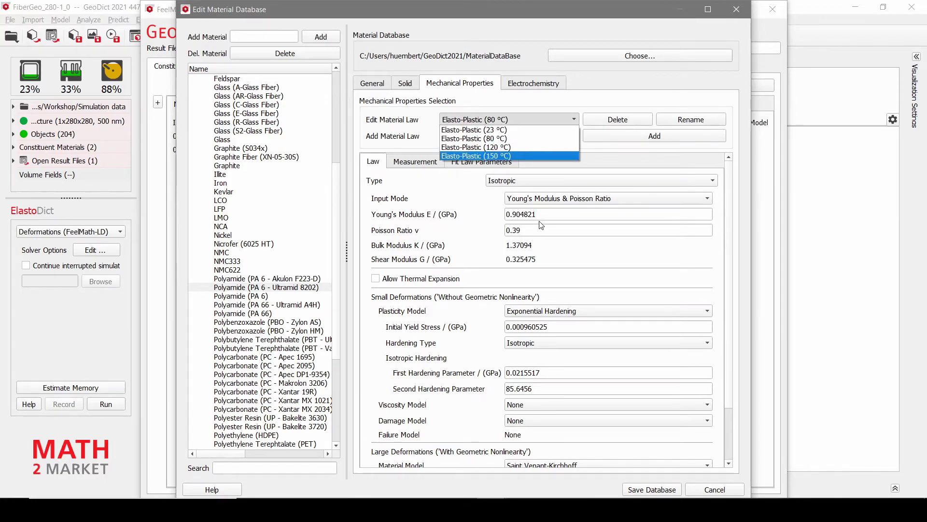
{"action": "left_click", "coordinate": [509, 151]}
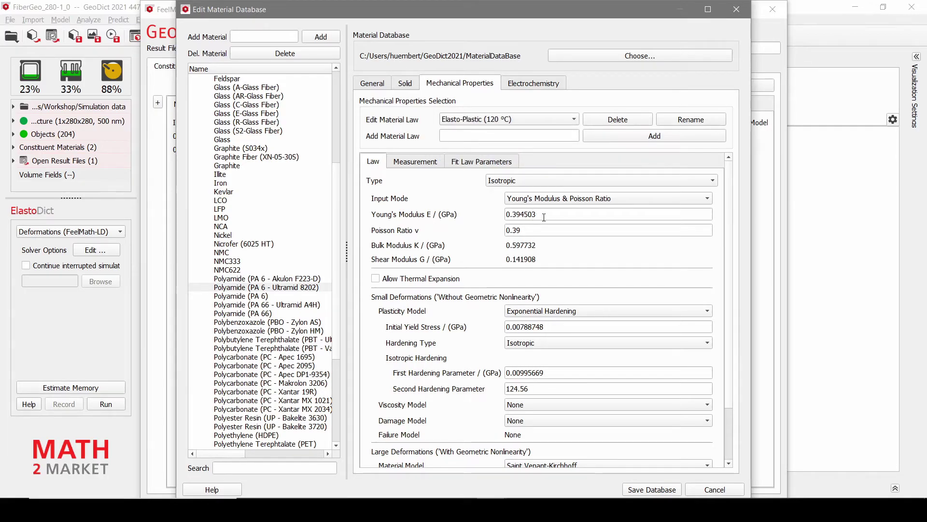
{"action": "left_click", "coordinate": [558, 119]}
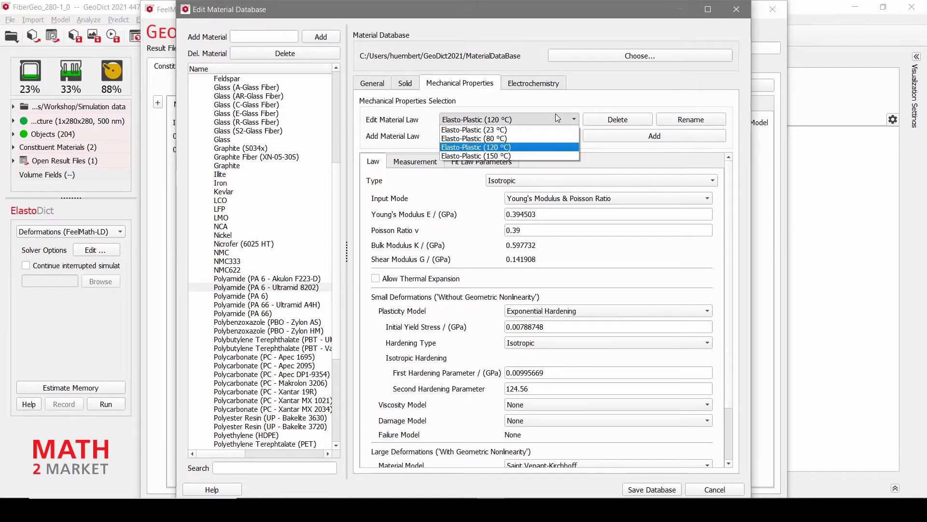
{"action": "left_click", "coordinate": [521, 131]}
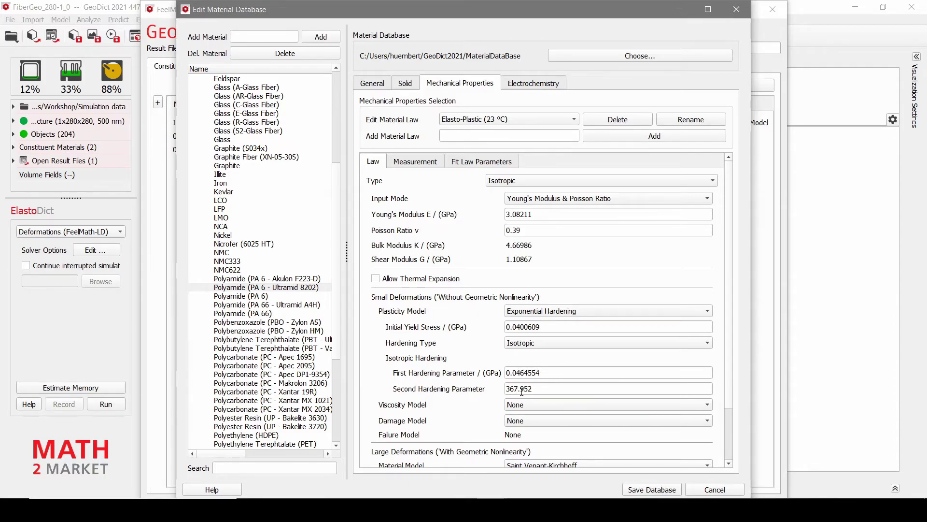
Step: Review the stress-strain measurement stored for the 23 °C law, including its full curve, and the law's parameter-fitting settings
{"action": "left_click", "coordinate": [418, 163]}
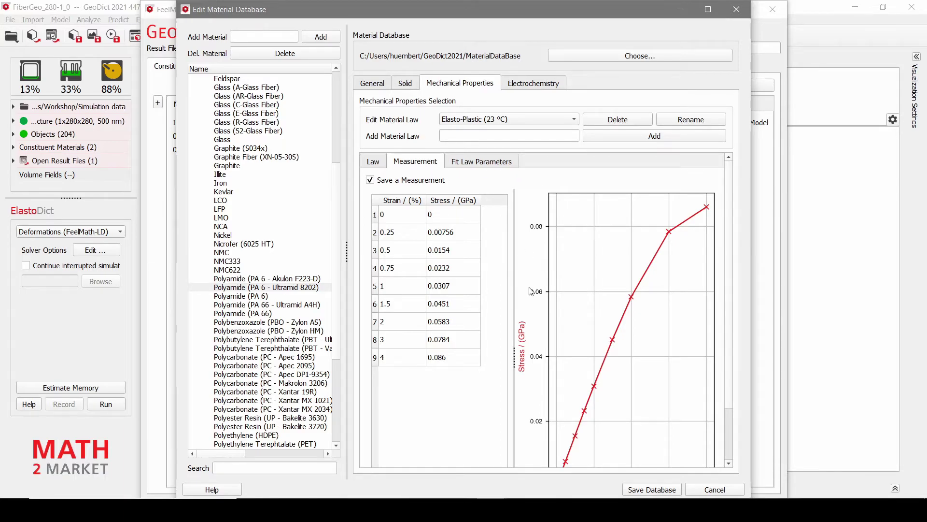
{"action": "scroll", "coordinate": [531, 291], "scroll_direction": "down", "scroll_amount": 1}
{"action": "scroll", "coordinate": [531, 291], "scroll_direction": "down", "scroll_amount": 1}
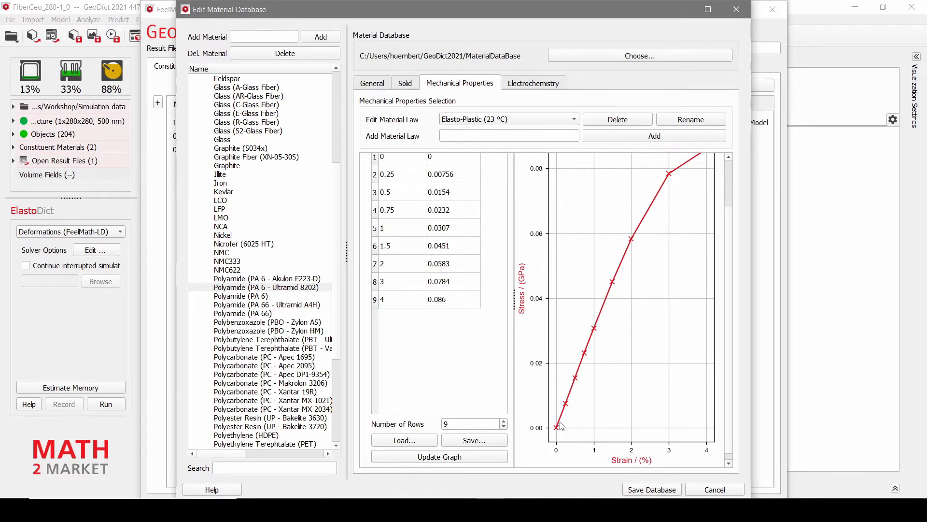
{"action": "scroll", "coordinate": [681, 227], "scroll_direction": "up", "scroll_amount": 1}
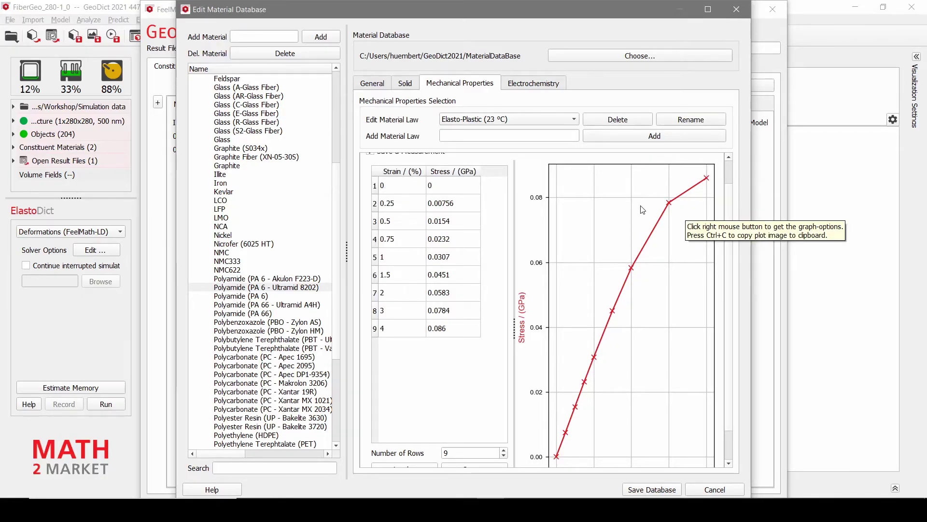
{"action": "scroll", "coordinate": [562, 214], "scroll_direction": "up", "scroll_amount": 1}
{"action": "left_click", "coordinate": [493, 161]}
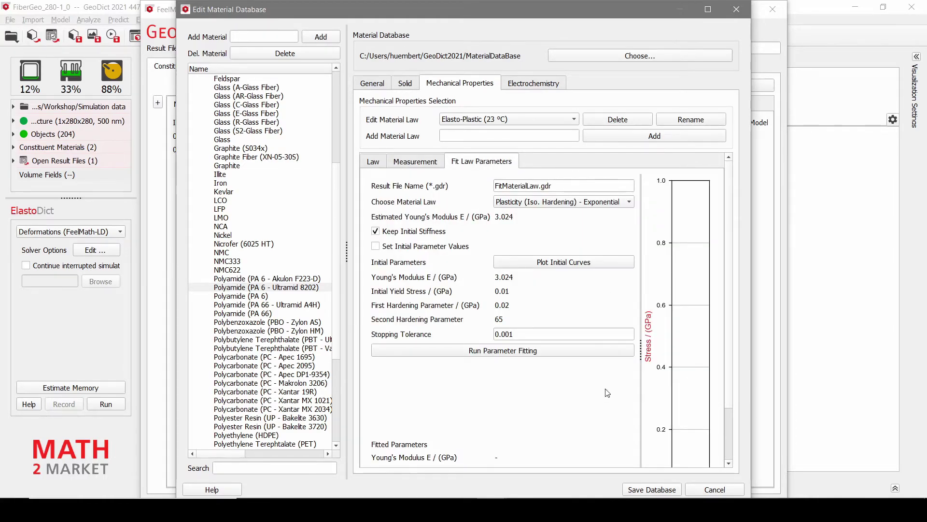
Step: Assign Polyamide (PA 6 - Ultramid 8202) to ID 00 with its 23 °C elasto-plastic law and enable the Exponential plasticity model
{"action": "left_click", "coordinate": [374, 164]}
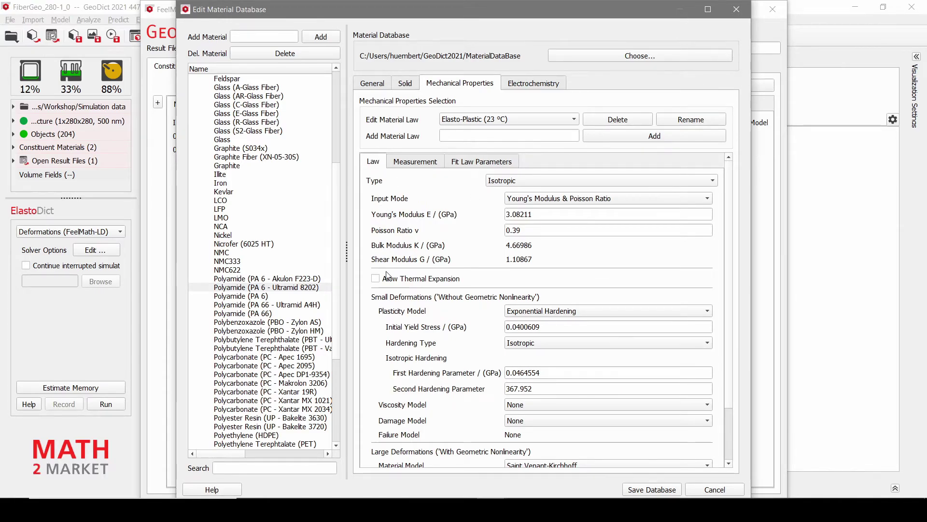
{"action": "left_click", "coordinate": [715, 490]}
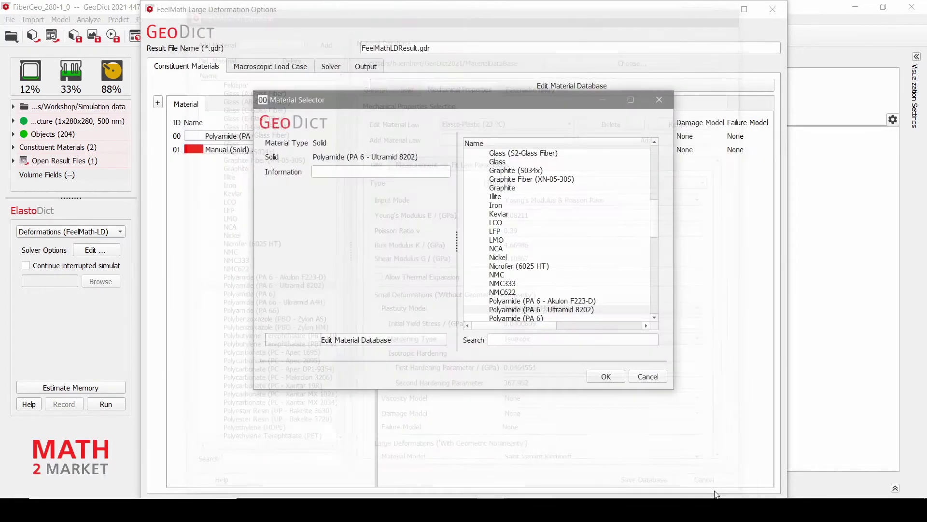
{"action": "left_click", "coordinate": [607, 379]}
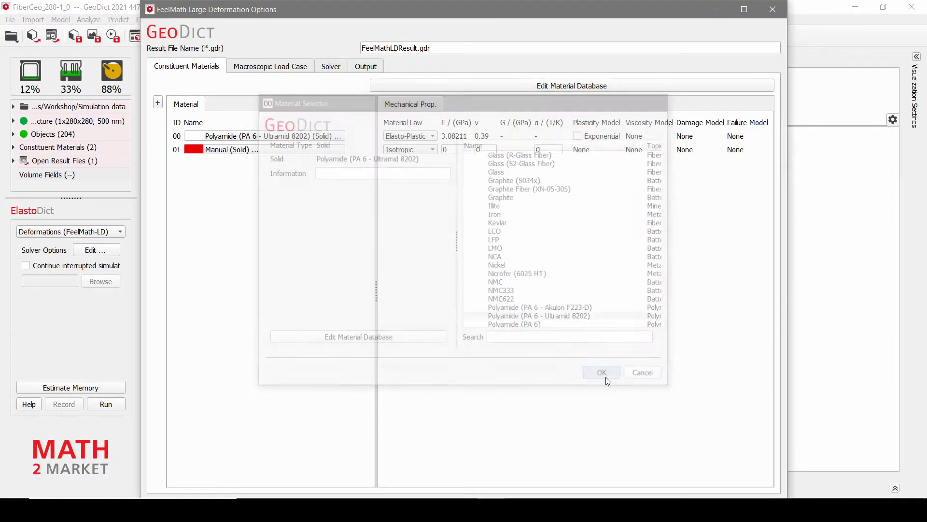
{"action": "left_click", "coordinate": [432, 136]}
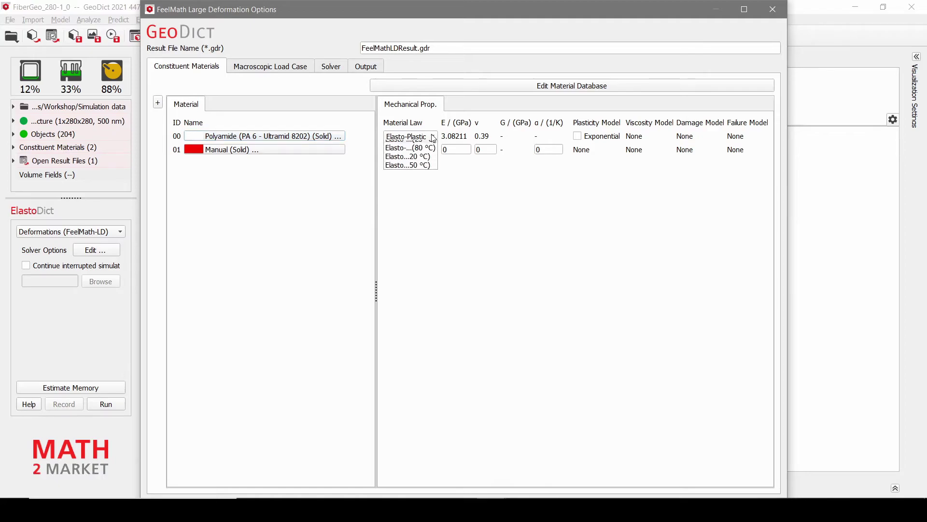
{"action": "left_click", "coordinate": [408, 146]}
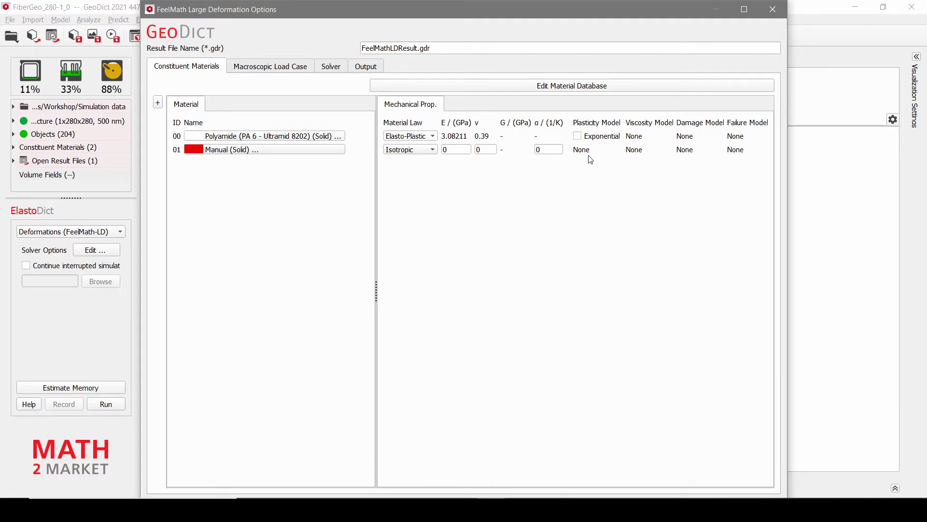
{"action": "left_click", "coordinate": [577, 136]}
Step: Assign Carbon Fiber to material ID 01 and check its available material law
{"action": "left_click", "coordinate": [312, 150]}
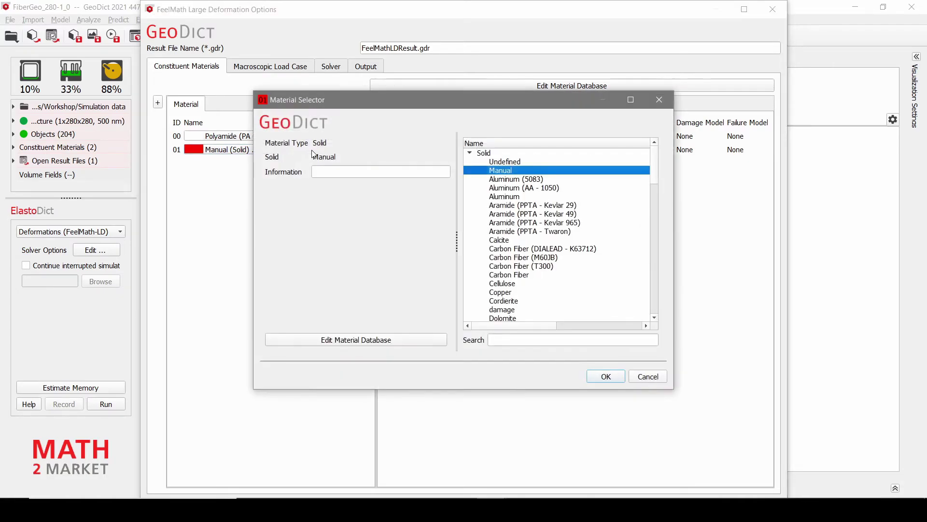
{"action": "left_click", "coordinate": [518, 277]}
{"action": "left_click", "coordinate": [607, 378]}
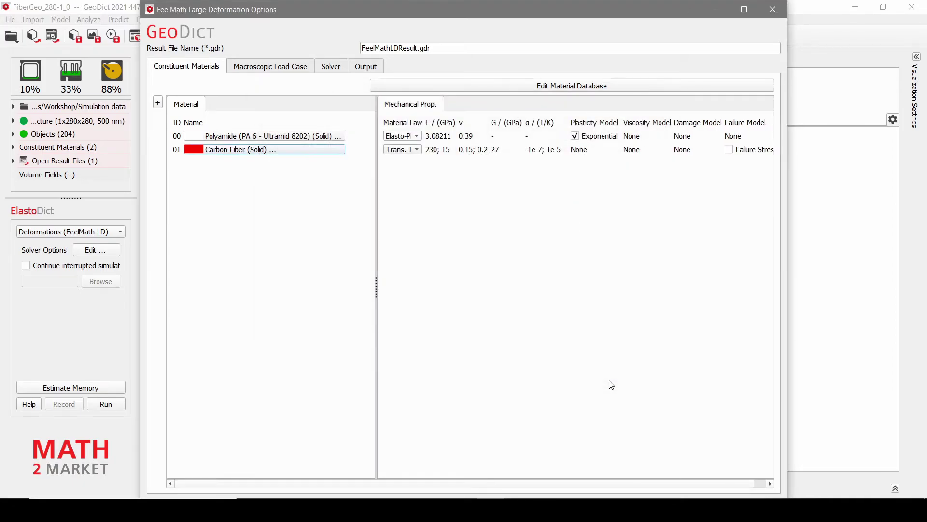
{"action": "left_click", "coordinate": [419, 152]}
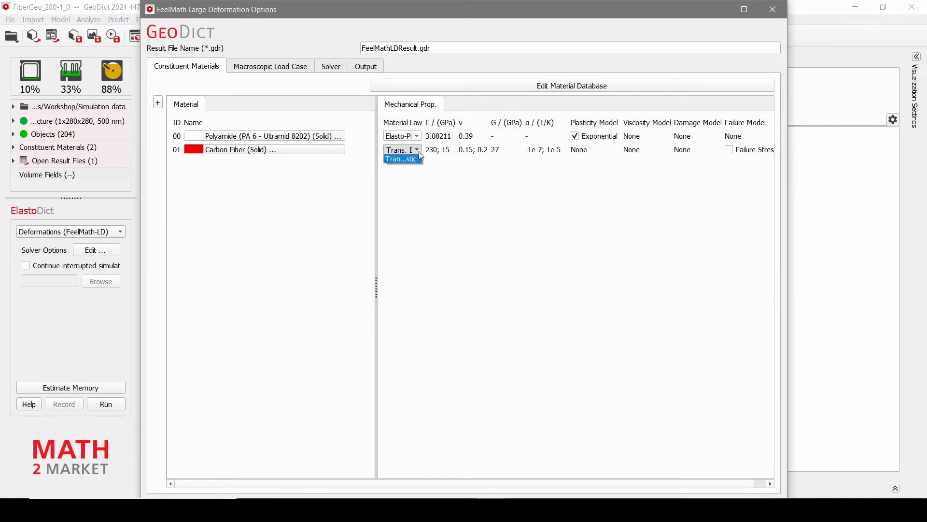
{"action": "left_click", "coordinate": [419, 152]}
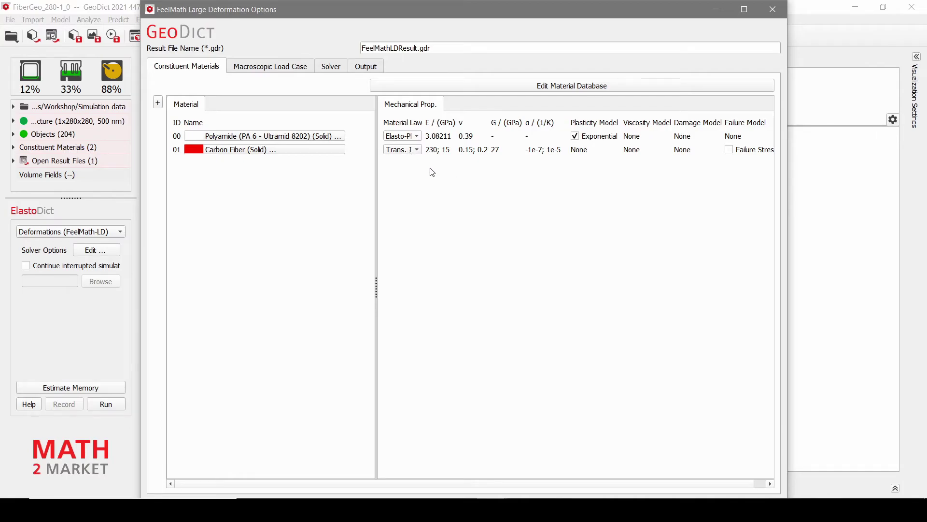
Step: Set the direction of the uniaxial tensile load case to X
{"action": "left_click", "coordinate": [284, 70]}
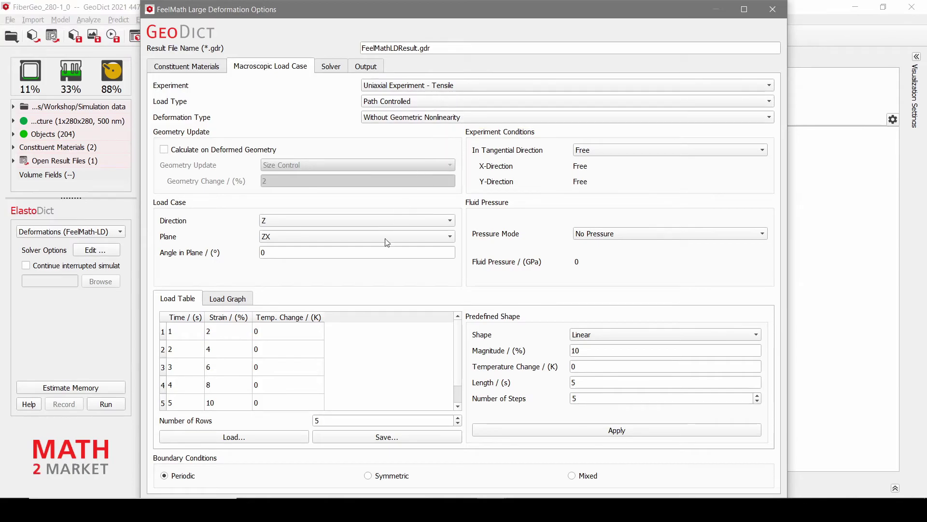
{"action": "left_click", "coordinate": [277, 222]}
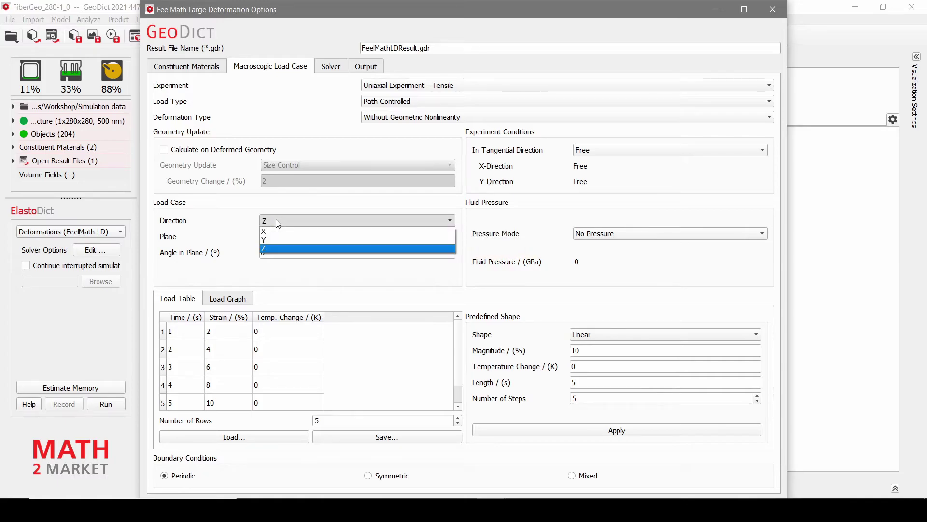
{"action": "left_click", "coordinate": [278, 232]}
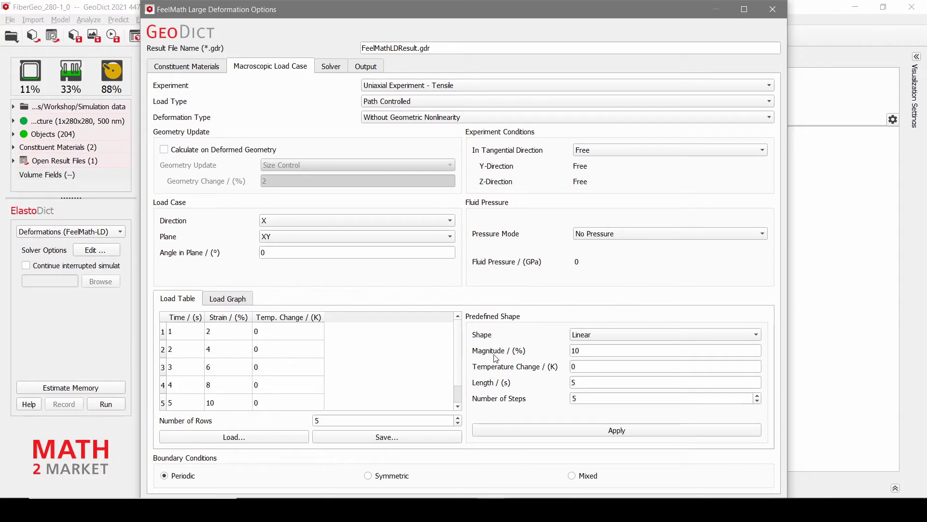
Step: Apply a linear load shape with 5 % magnitude and 10 steps, and check the load graph
{"action": "left_click", "coordinate": [598, 335]}
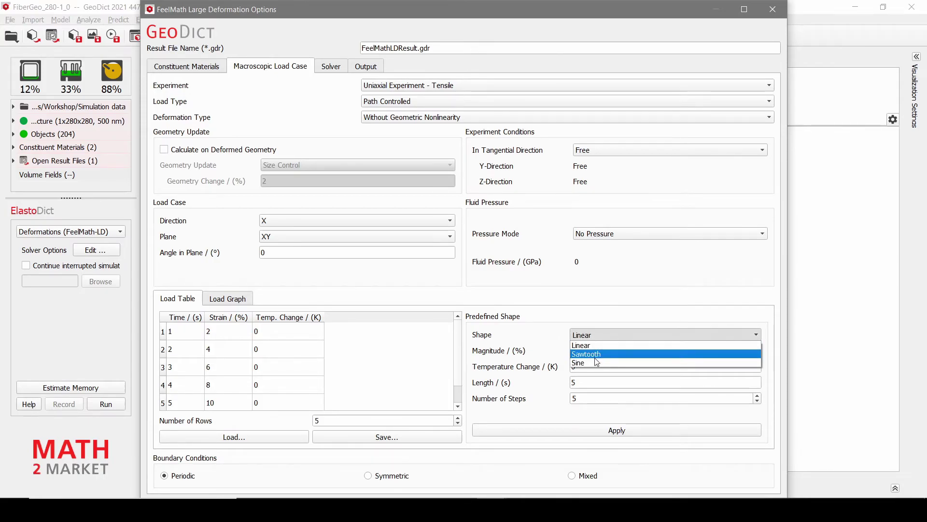
{"action": "left_click", "coordinate": [602, 344]}
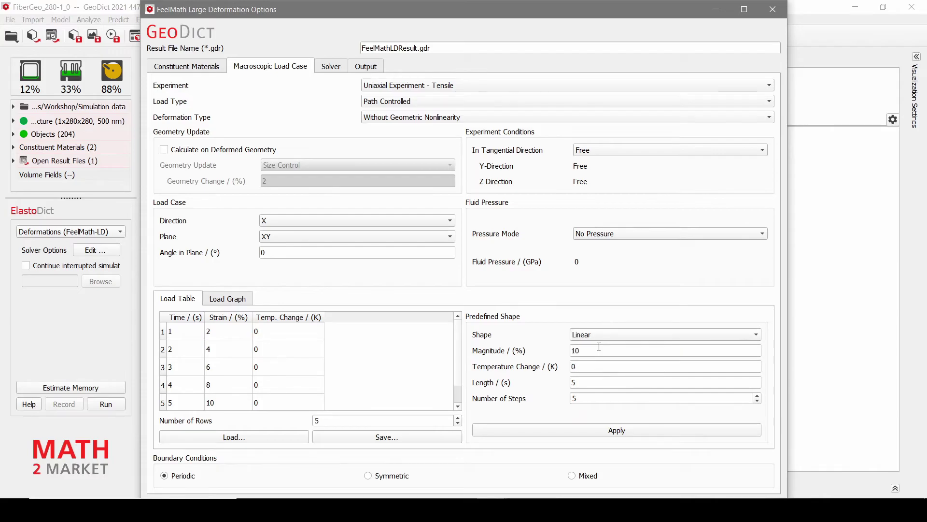
{"action": "double_click", "coordinate": [595, 352]}
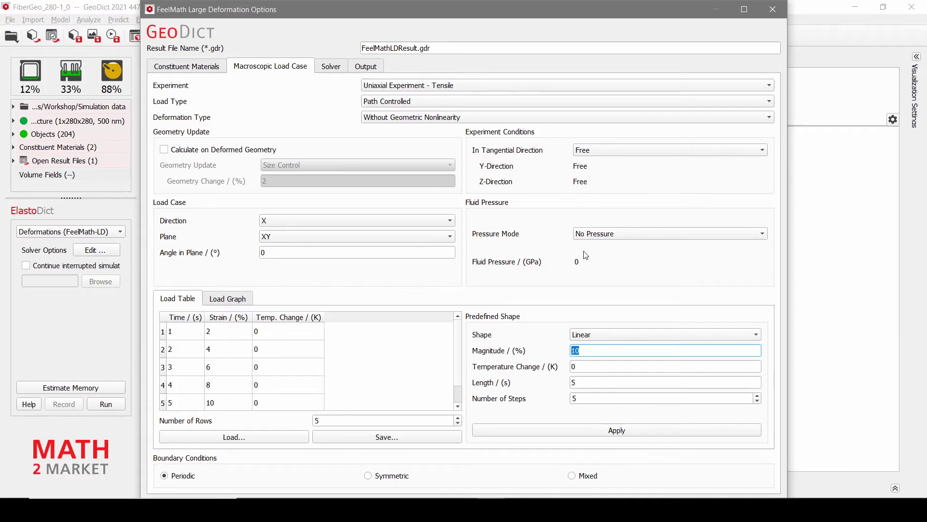
{"action": "type", "text": "5"}
{"action": "double_click", "coordinate": [594, 399]}
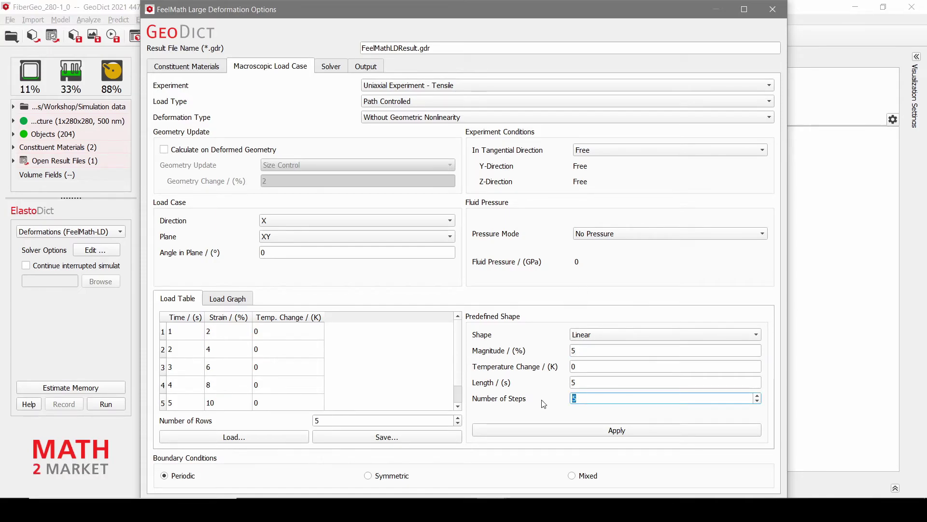
{"action": "type", "text": "10"}
{"action": "left_click", "coordinate": [556, 433]}
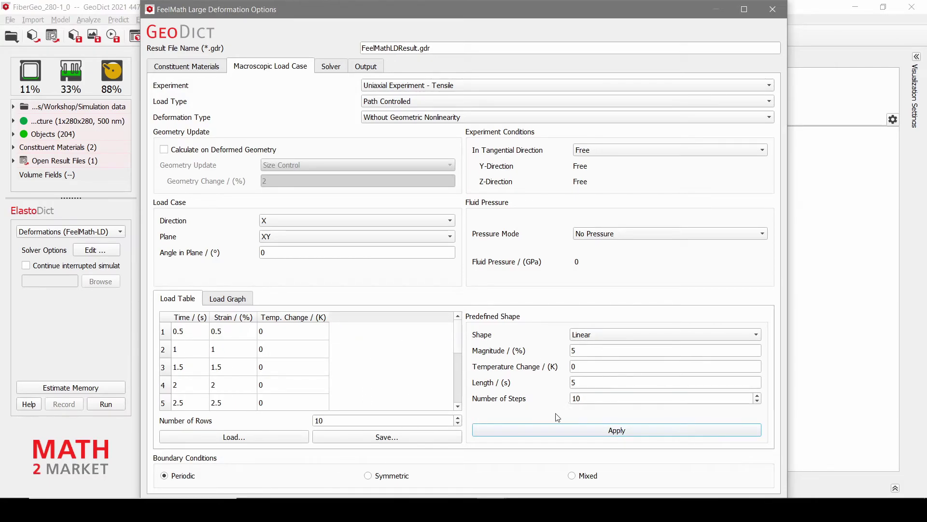
{"action": "left_click", "coordinate": [242, 301]}
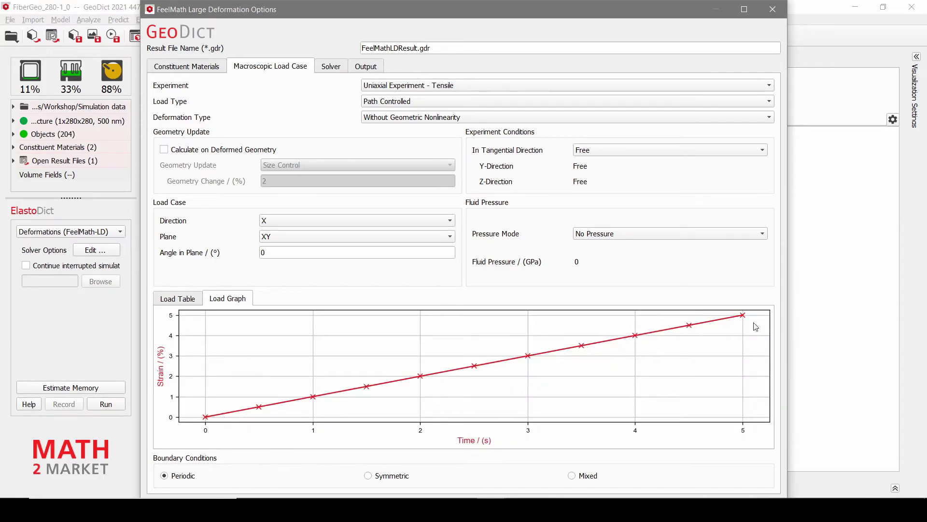
{"action": "left_click", "coordinate": [189, 302]}
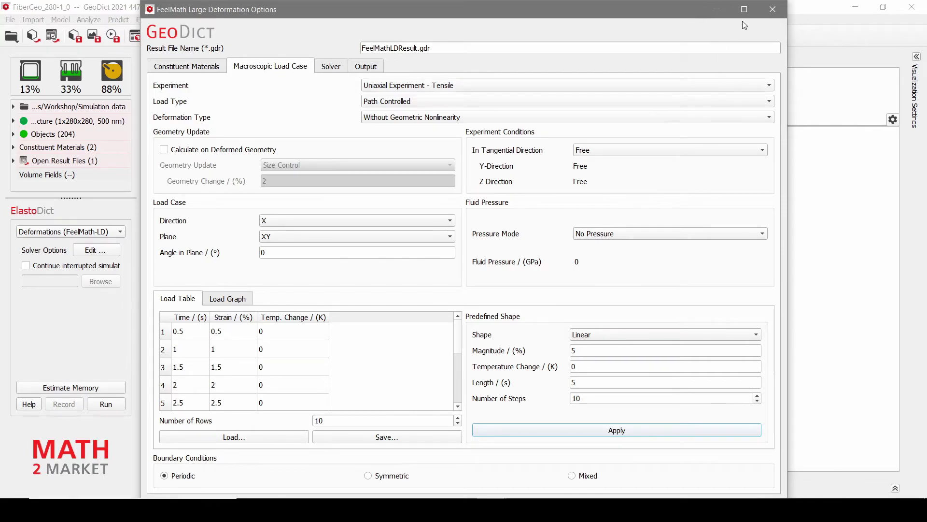
Step: Set the solver method to Memory Efficient (Neumann Series), enable downsampling and accept the solver options
{"action": "left_click", "coordinate": [340, 66]}
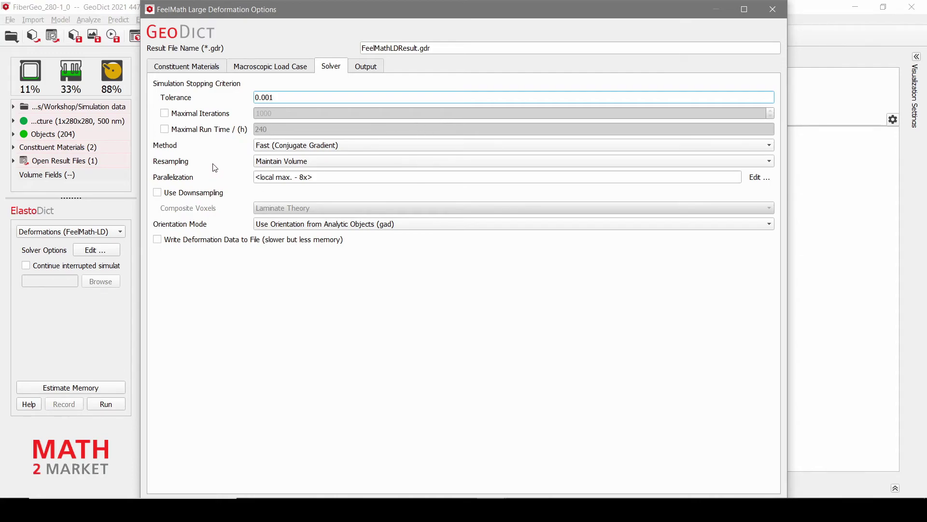
{"action": "left_click", "coordinate": [341, 146]}
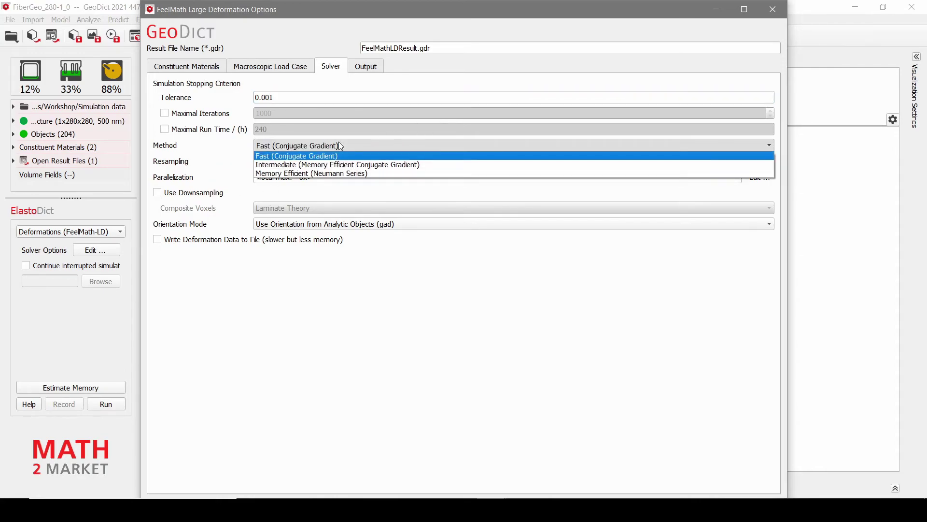
{"action": "left_click", "coordinate": [336, 173]}
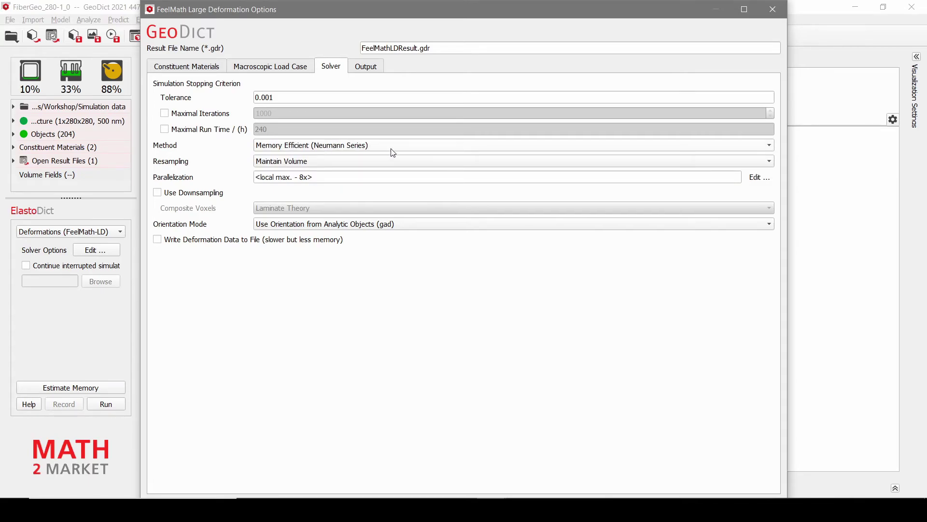
{"action": "mouse_move", "coordinate": [393, 152]}
{"action": "left_click", "coordinate": [181, 198]}
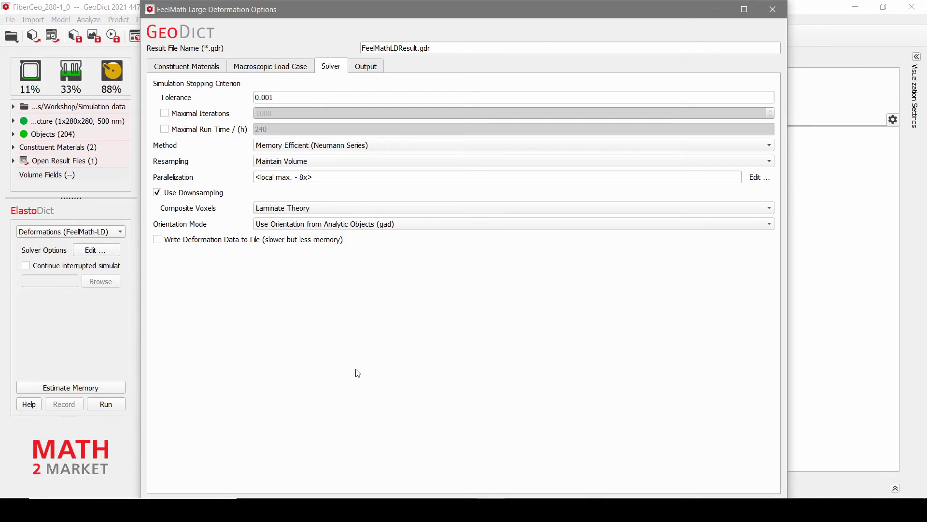
{"action": "left_click", "coordinate": [751, 16]}
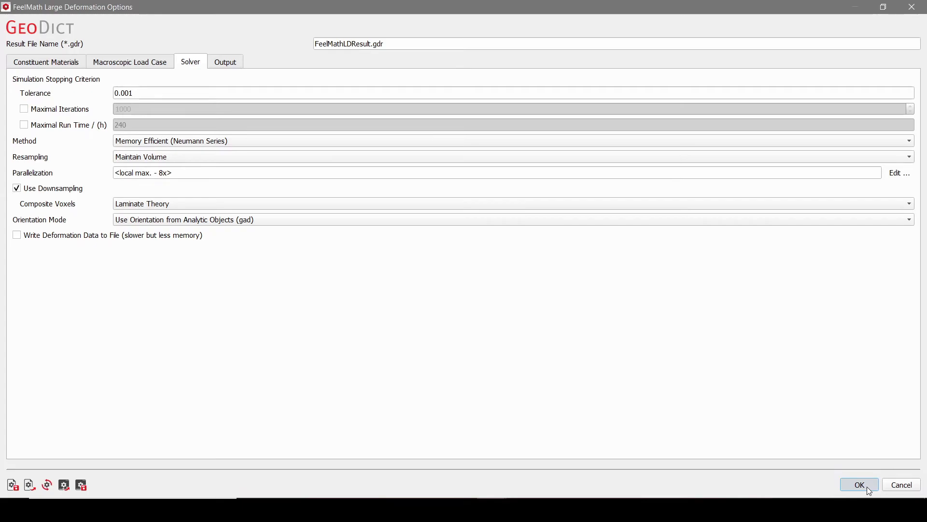
{"action": "left_click", "coordinate": [868, 487]}
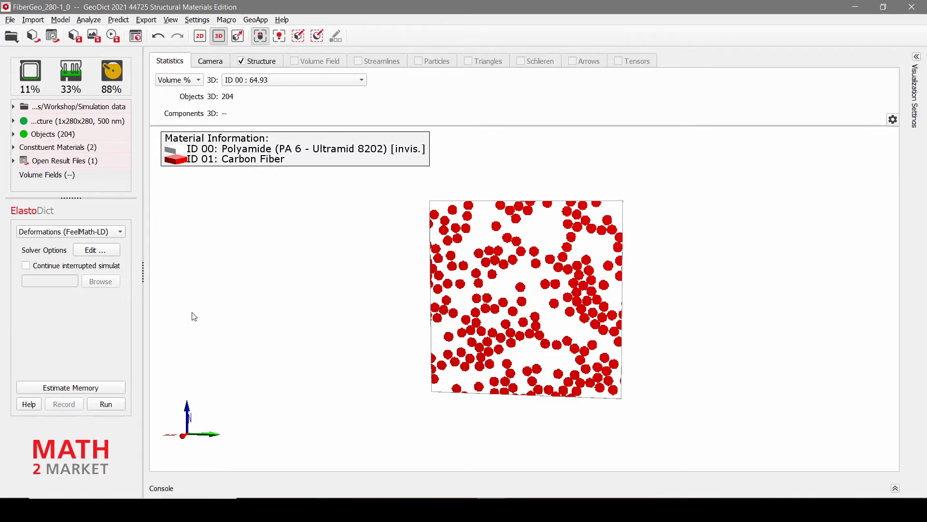
Step: Run the FeelMath-LD simulation and review the strain and stress report tables and the strain-stress curve
{"action": "left_click", "coordinate": [117, 407]}
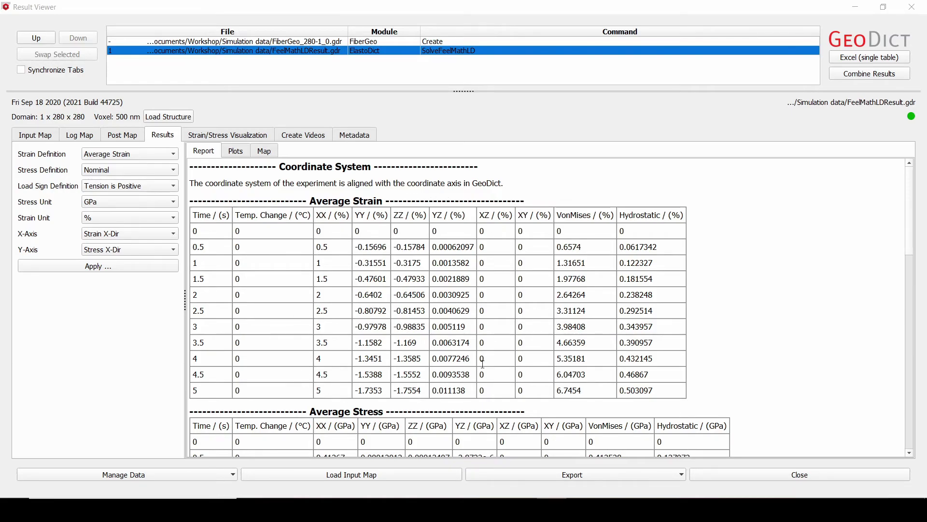
{"action": "scroll", "coordinate": [413, 261], "scroll_direction": "down", "scroll_amount": 10}
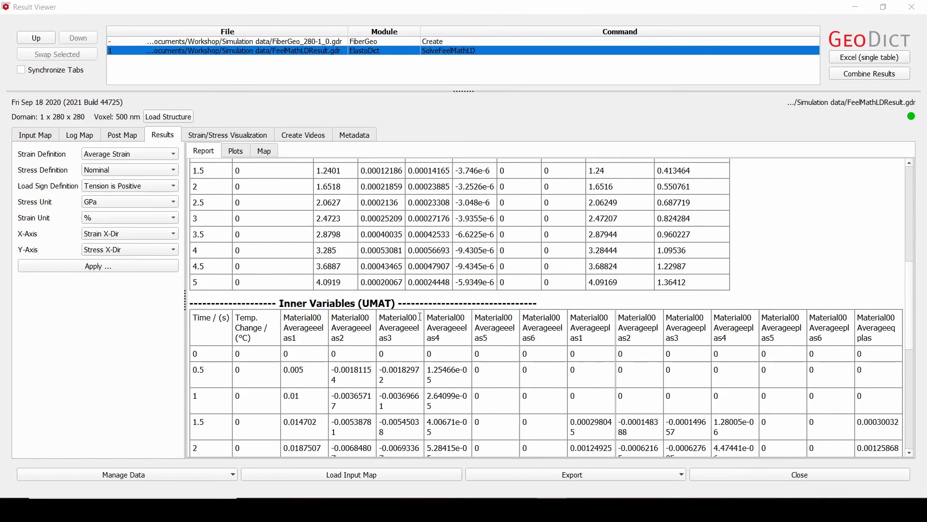
{"action": "scroll", "coordinate": [420, 316], "scroll_direction": "down", "scroll_amount": 10}
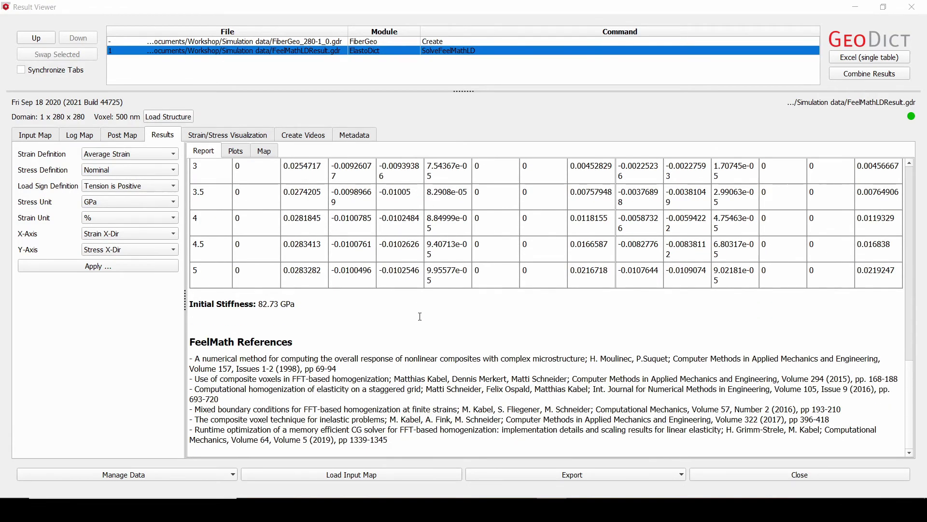
{"action": "scroll", "coordinate": [420, 316], "scroll_direction": "up", "scroll_amount": 15}
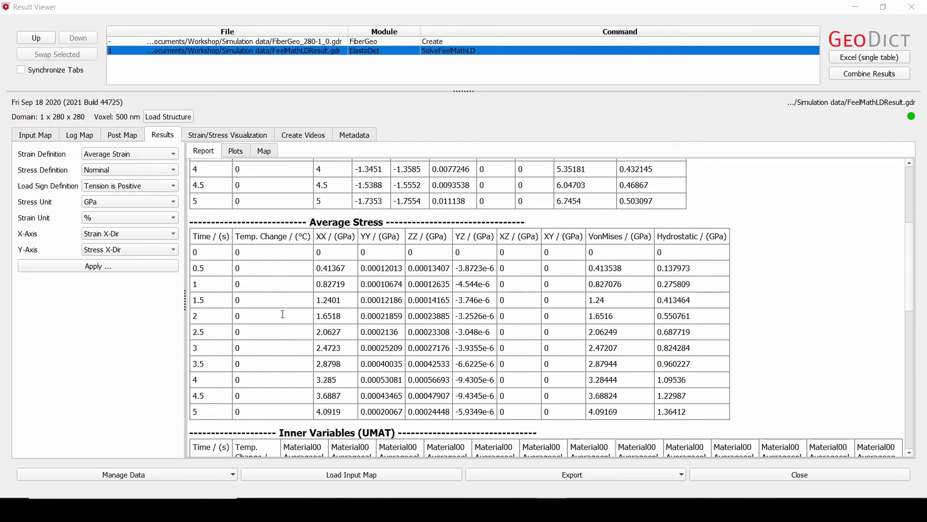
{"action": "left_click", "coordinate": [235, 151]}
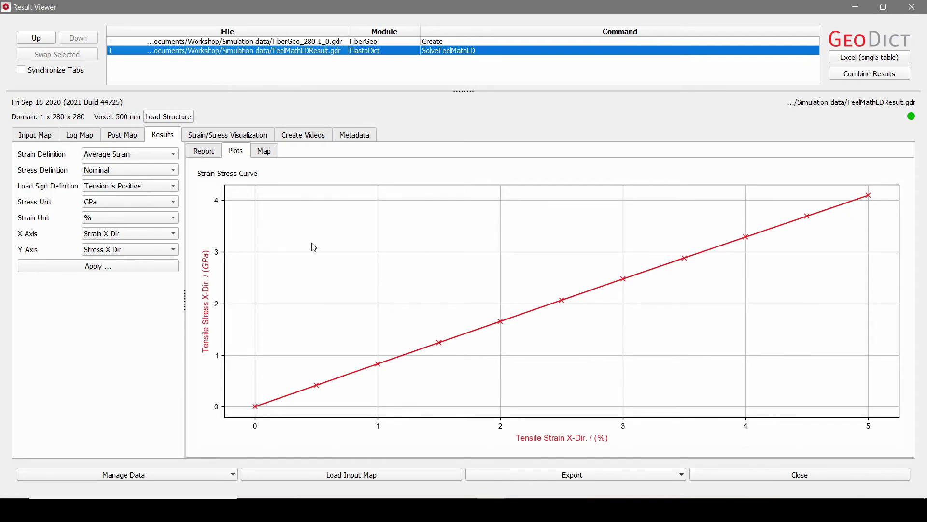
Step: Load the solution file of time step 3 with all volume field components and minimise the result viewer
{"action": "left_click", "coordinate": [267, 139]}
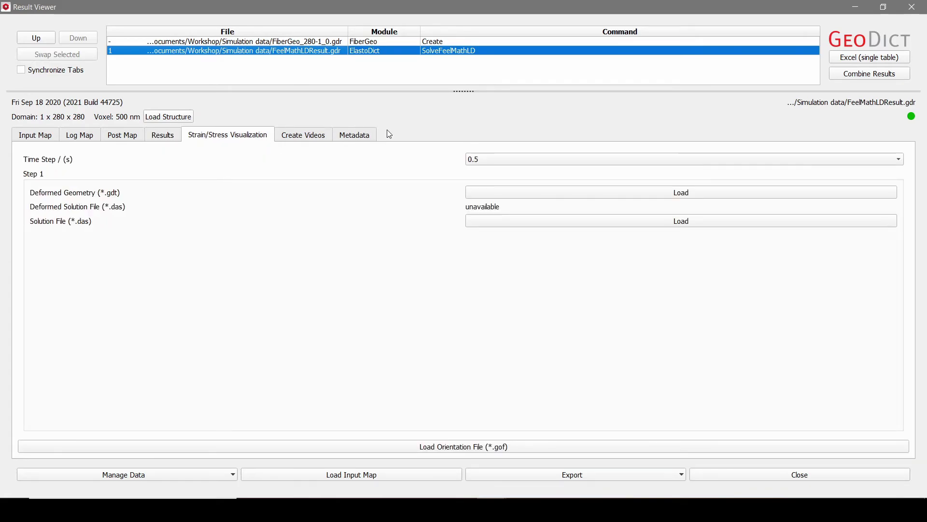
{"action": "left_click", "coordinate": [505, 159]}
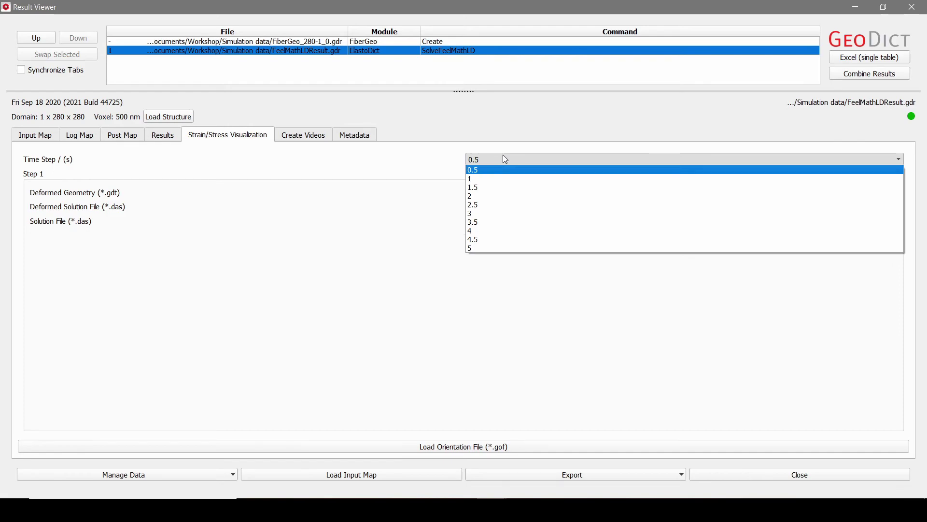
{"action": "left_click", "coordinate": [496, 216]}
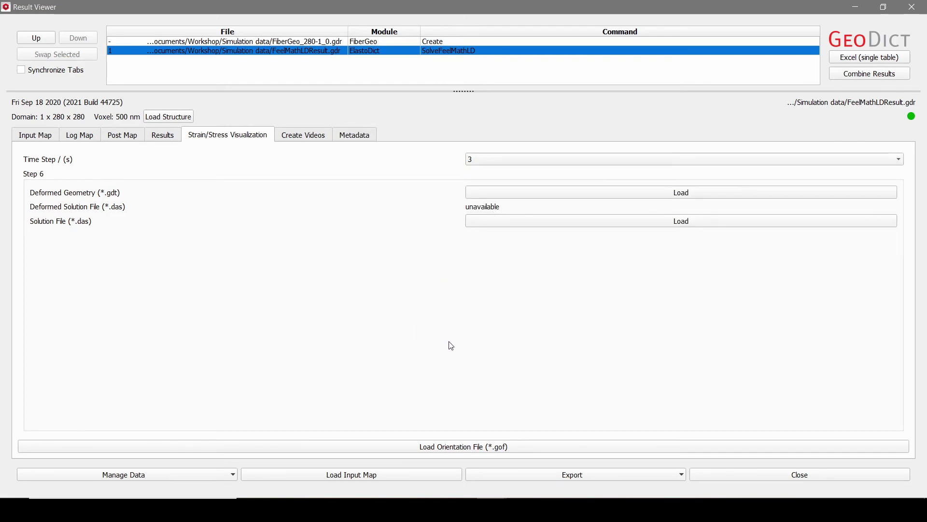
{"action": "left_click", "coordinate": [563, 221]}
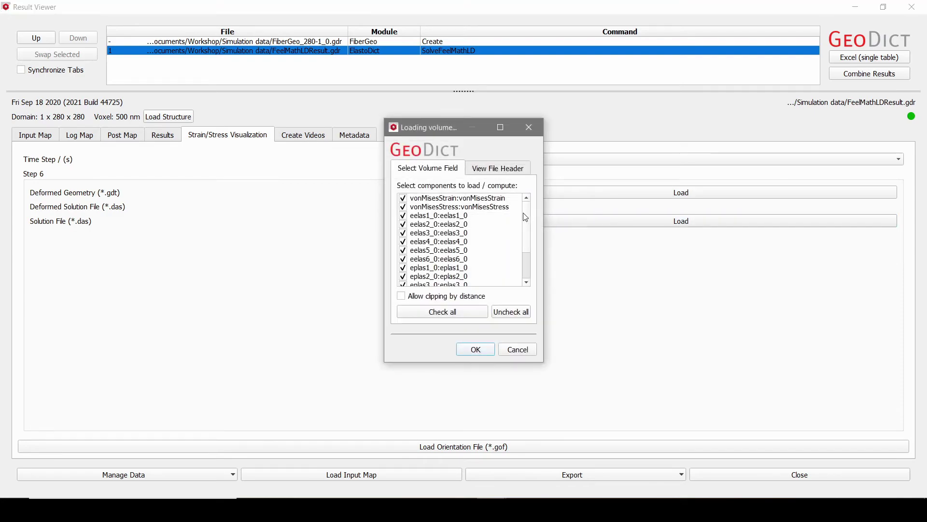
{"action": "left_click_drag", "start_coordinate": [526, 218], "coordinate": [513, 276]}
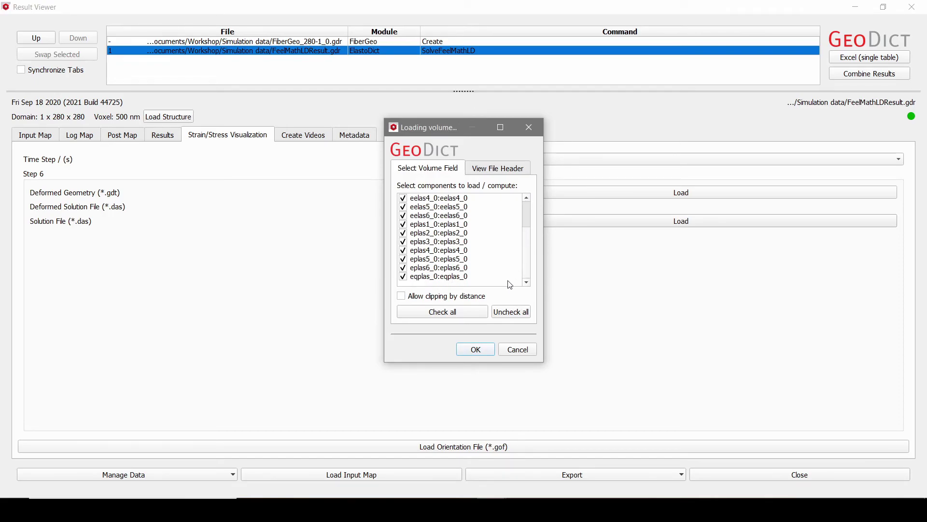
{"action": "left_click", "coordinate": [486, 352]}
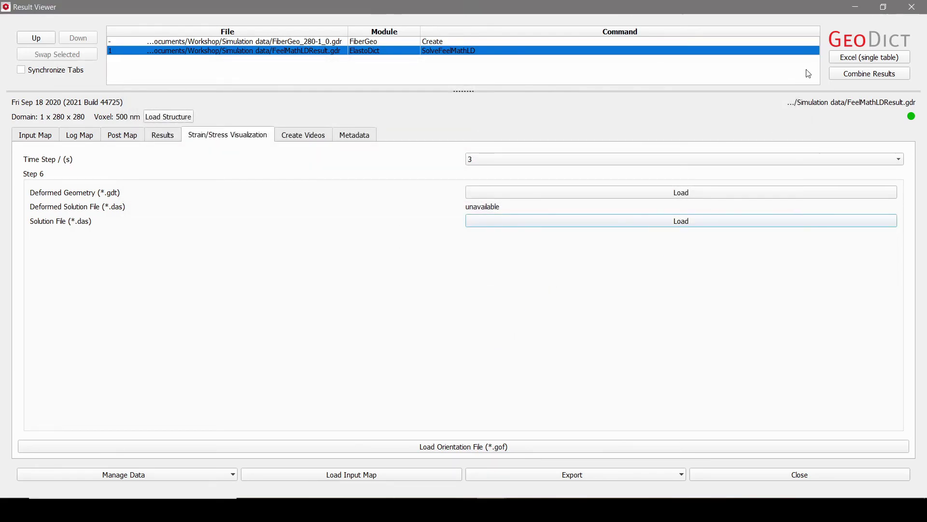
{"action": "left_click", "coordinate": [856, 7]}
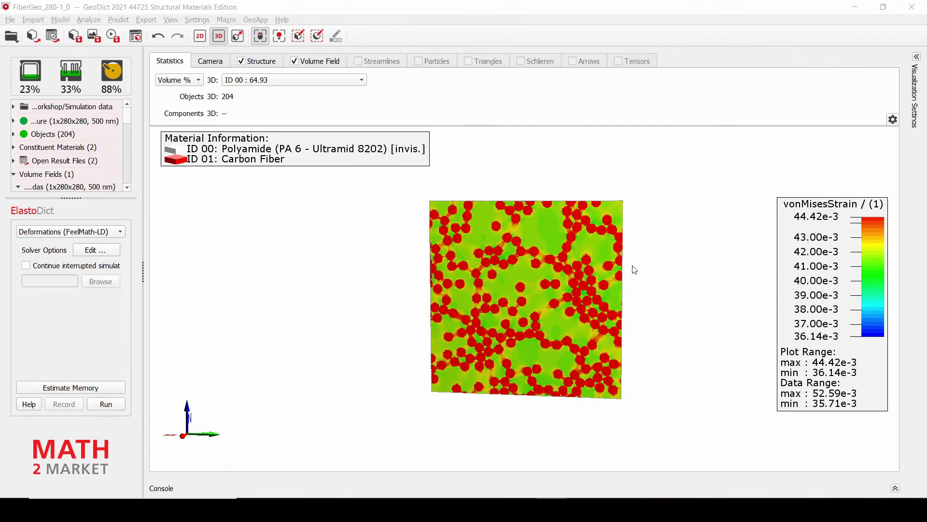
Step: Hide the structure, colour the volume field by vonMisesStress and inspect the stress in the matrix
{"action": "left_click_drag", "start_coordinate": [484, 256], "coordinate": [481, 273]}
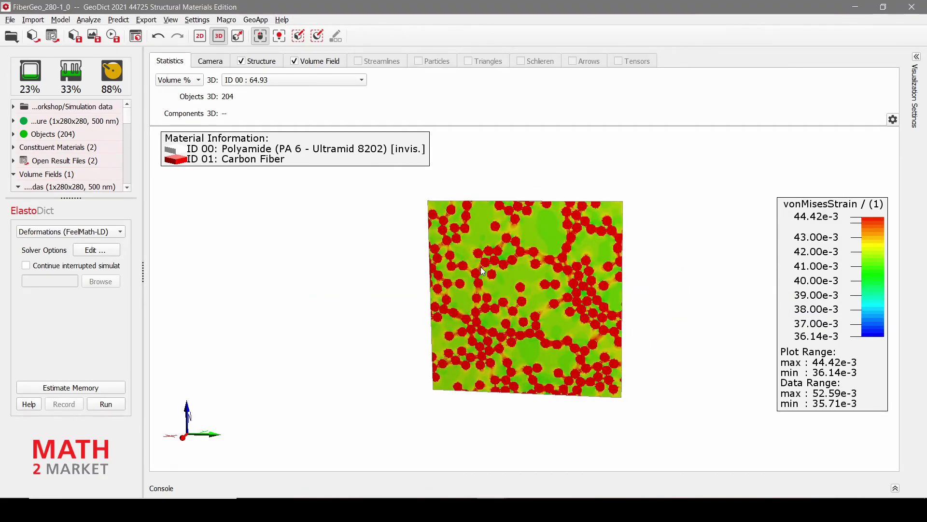
{"action": "left_click", "coordinate": [241, 61]}
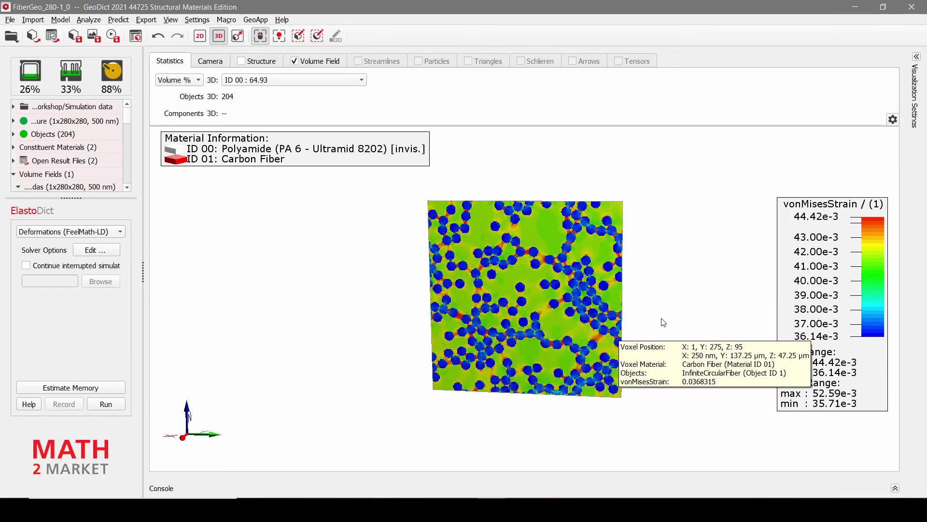
{"action": "left_click", "coordinate": [321, 60]}
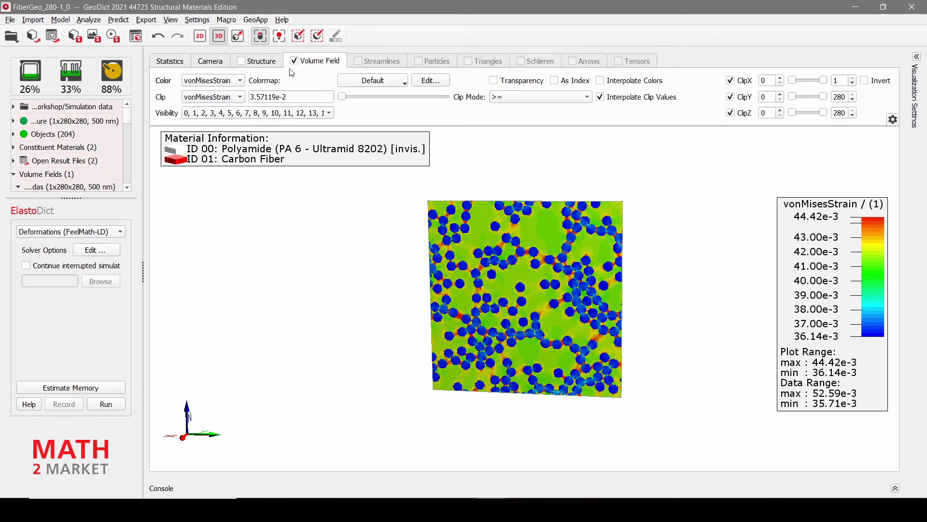
{"action": "left_click", "coordinate": [220, 81]}
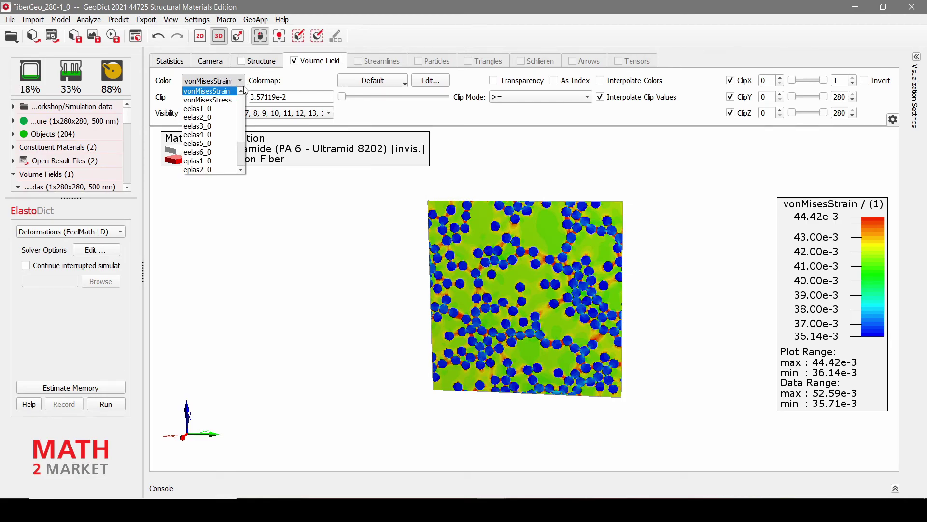
{"action": "left_click", "coordinate": [234, 100]}
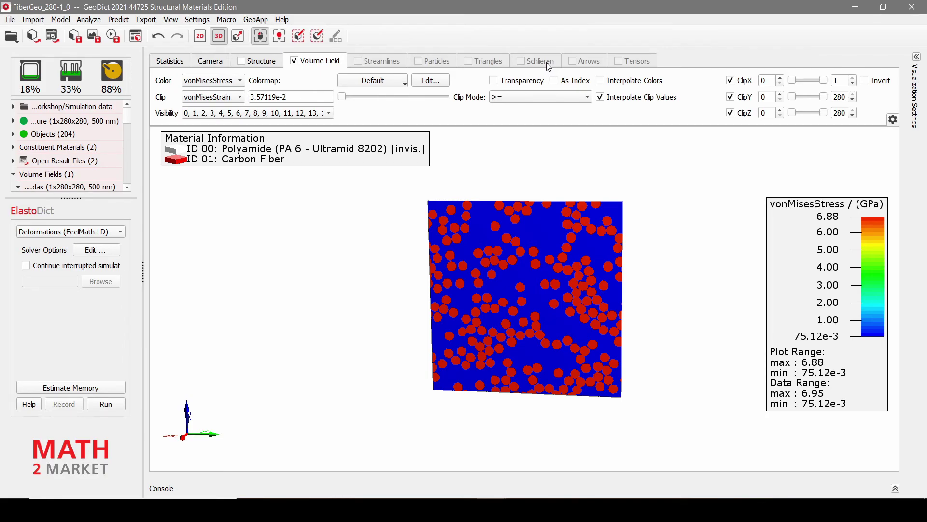
{"action": "mouse_move", "coordinate": [599, 203]}
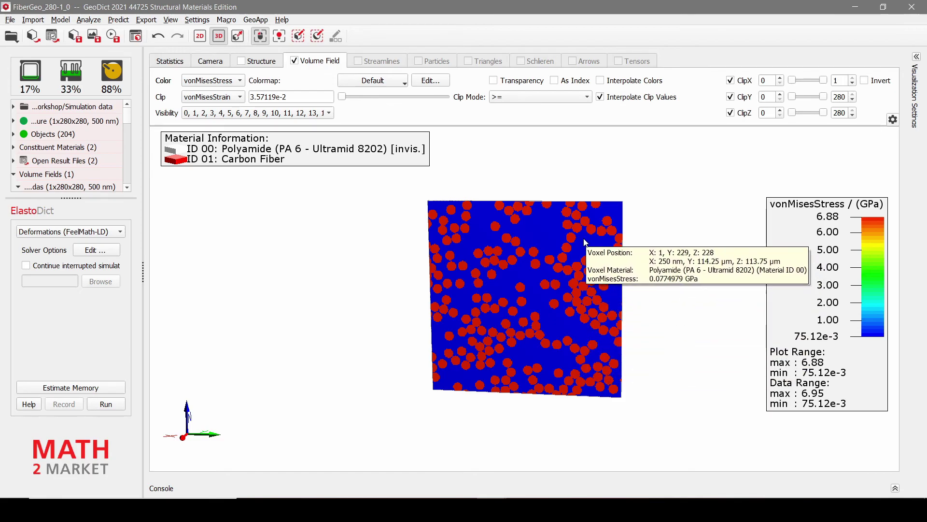
Step: Colour the volume field by the plastic strain component eplas1_0 and inspect its distribution around the fibers
{"action": "left_click", "coordinate": [240, 82]}
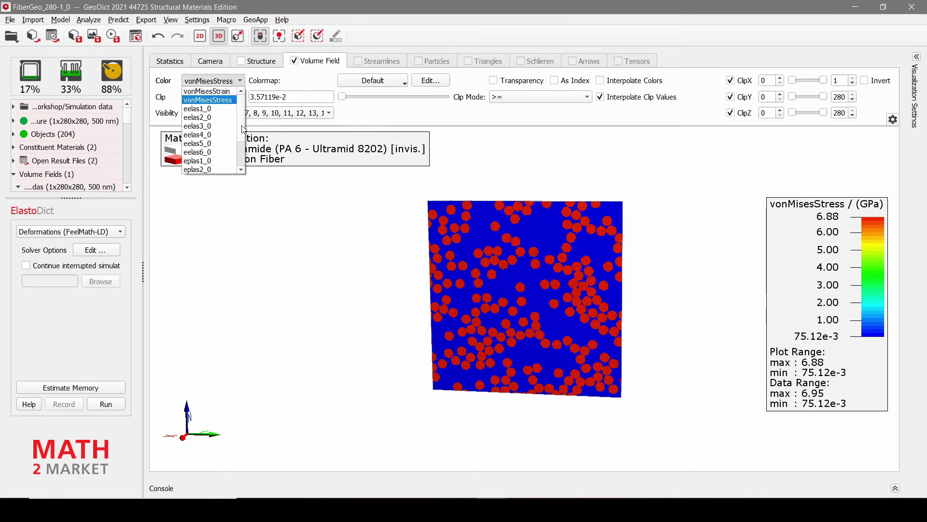
{"action": "scroll", "coordinate": [244, 127], "scroll_direction": "down", "scroll_amount": 2}
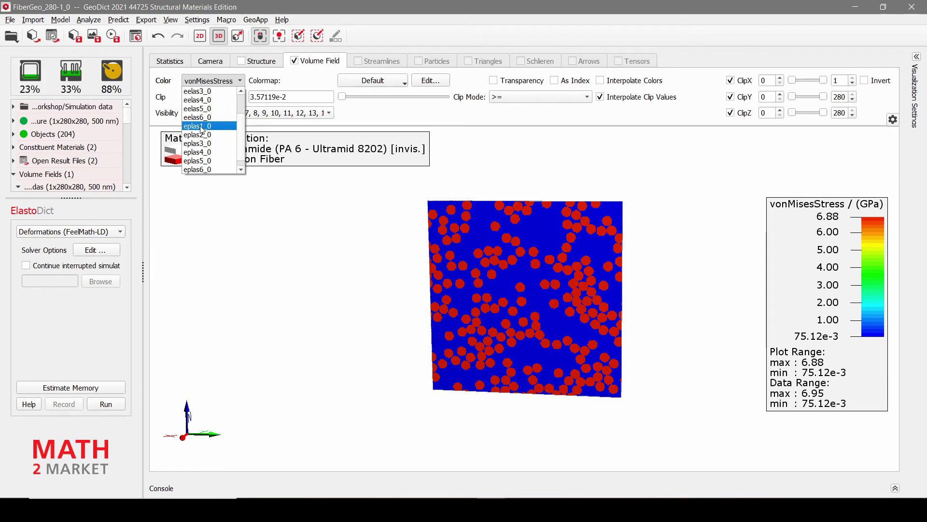
{"action": "left_click", "coordinate": [209, 126]}
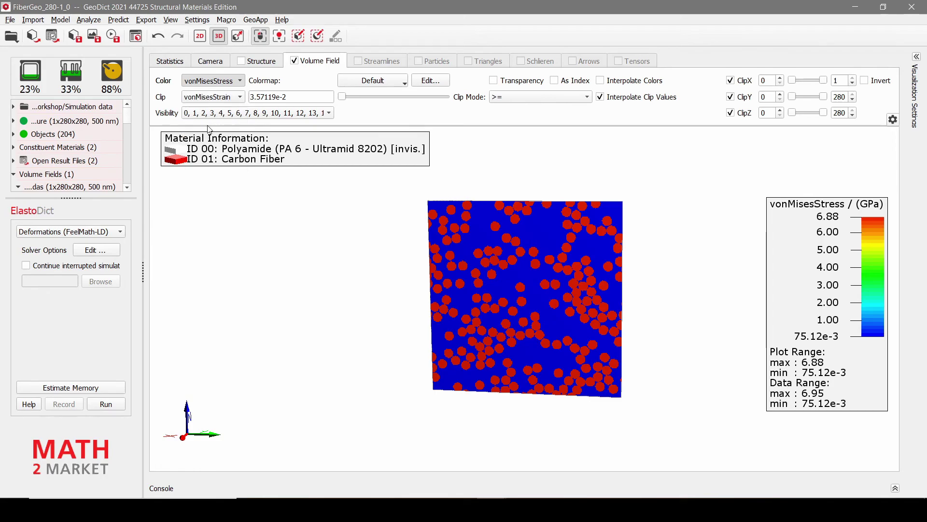
{"action": "mouse_move", "coordinate": [689, 294]}
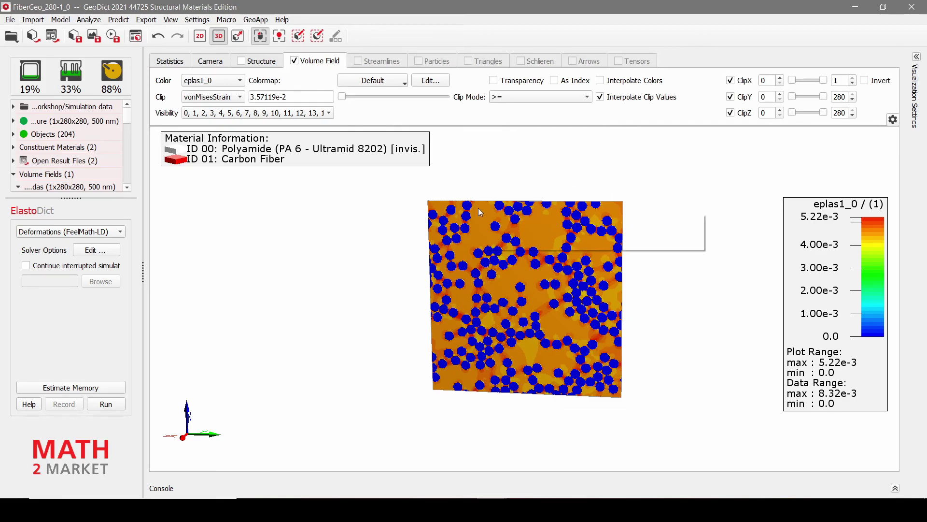
{"action": "mouse_move", "coordinate": [640, 343]}
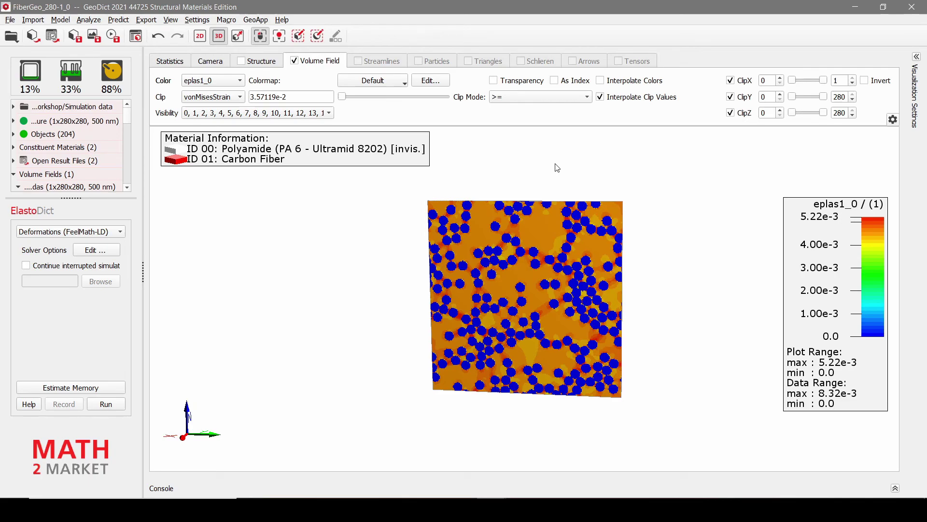
{"action": "mouse_move", "coordinate": [542, 213]}
{"action": "left_click", "coordinate": [243, 85]}
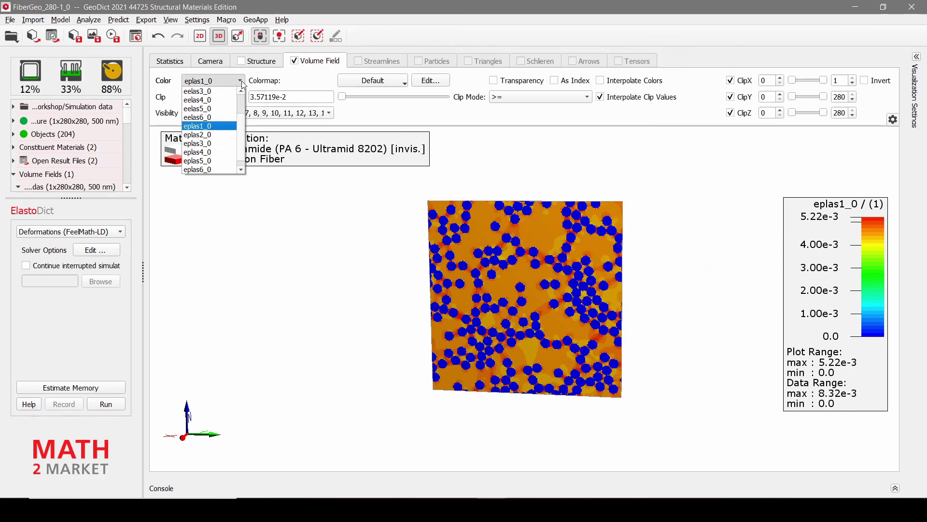
{"action": "scroll", "coordinate": [243, 129], "scroll_direction": "down", "scroll_amount": 1}
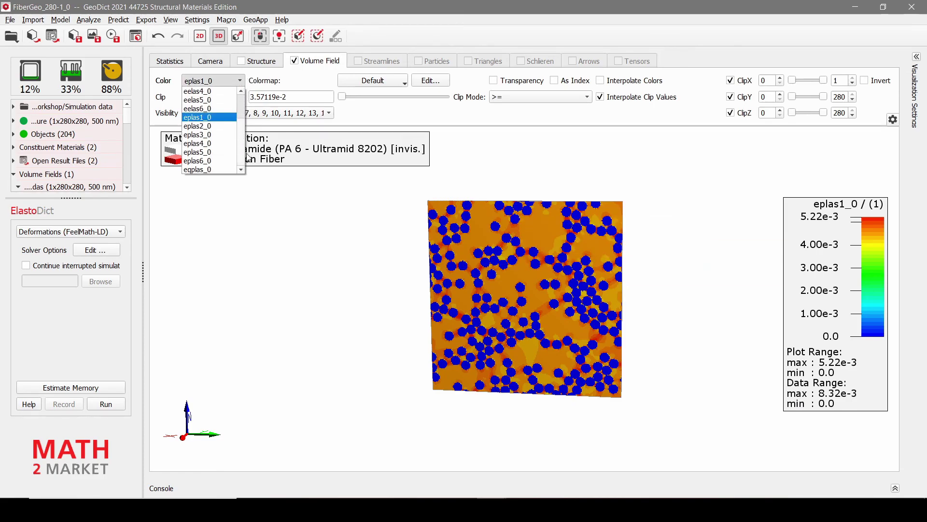
{"action": "left_click_drag", "start_coordinate": [241, 160], "coordinate": [240, 120]}
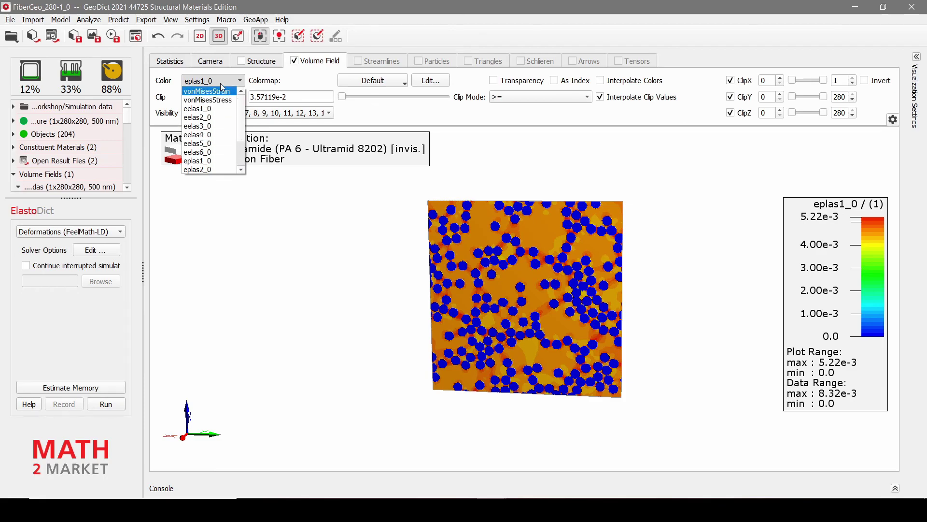
{"action": "left_click", "coordinate": [620, 176]}
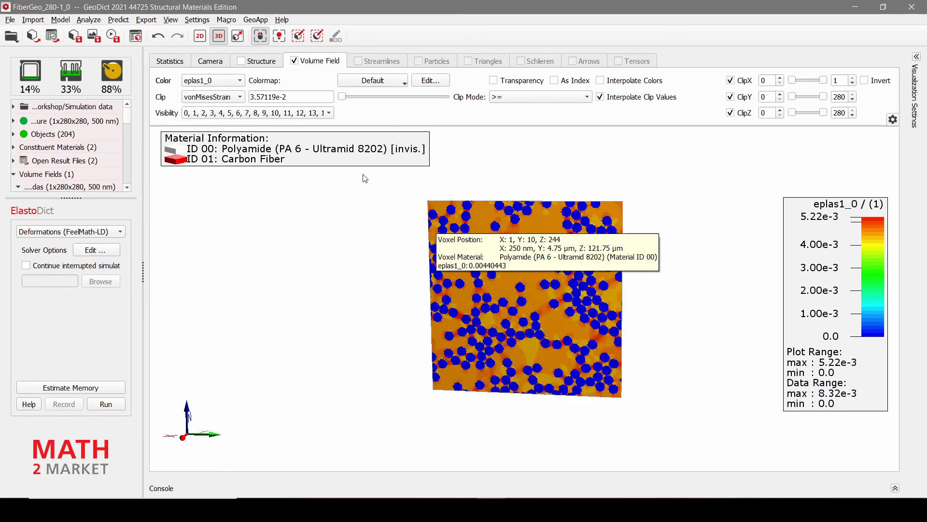
{"action": "mouse_move", "coordinate": [344, 100]}
{"action": "left_mouse_down"}
{"action": "mouse_move", "coordinate": [393, 101]}
{"action": "mouse_move", "coordinate": [341, 101]}
{"action": "left_mouse_up"}
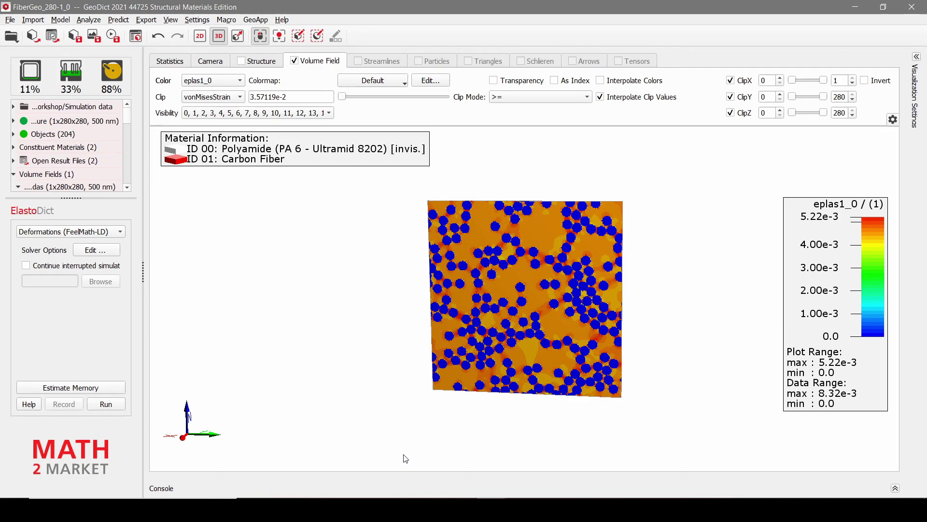
Step: In the FeelMath-LD solver options, set the load case direction to Y and name the result file FeelMathLDResult_Y.gdr
{"action": "left_click", "coordinate": [106, 254]}
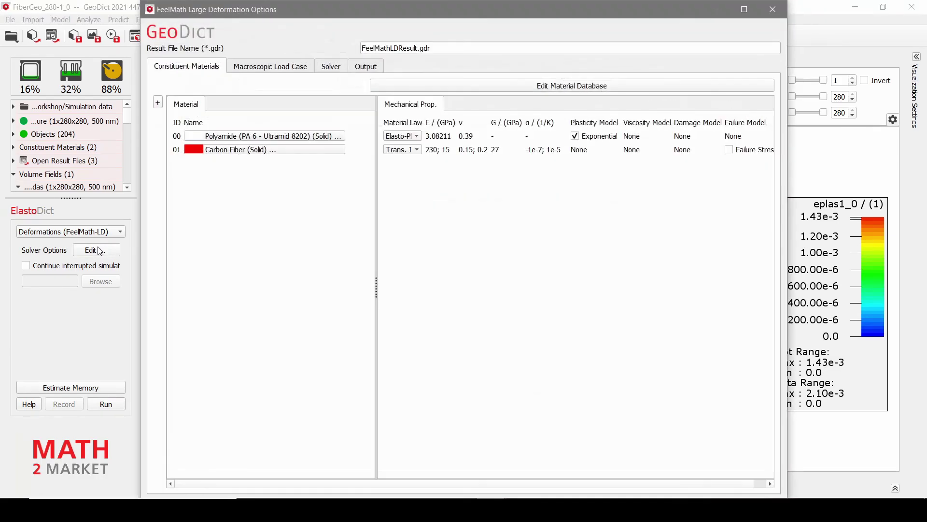
{"action": "double_click", "coordinate": [746, 9]}
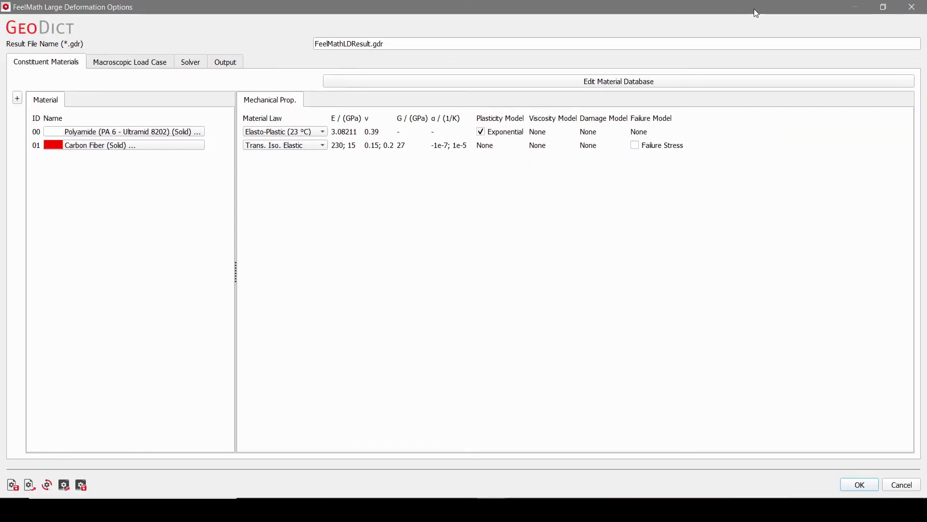
{"action": "left_click", "coordinate": [153, 59]}
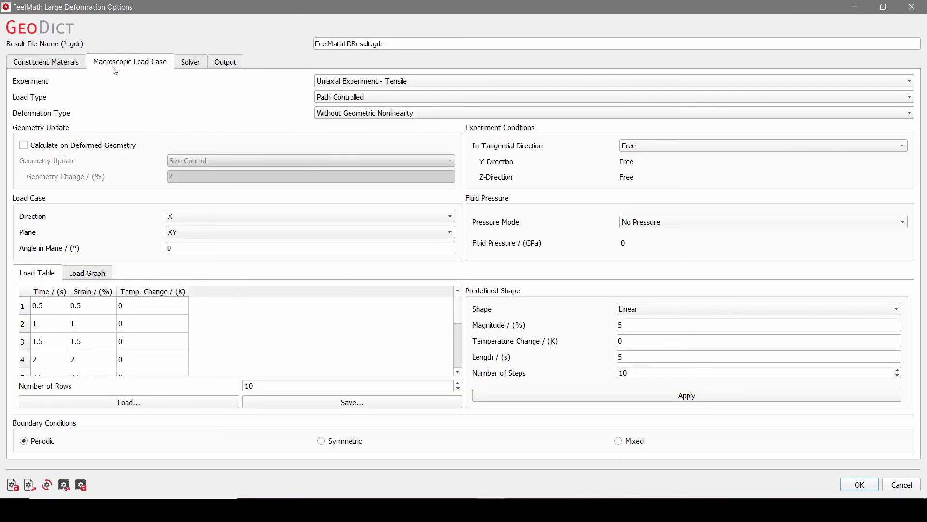
{"action": "left_click", "coordinate": [198, 217]}
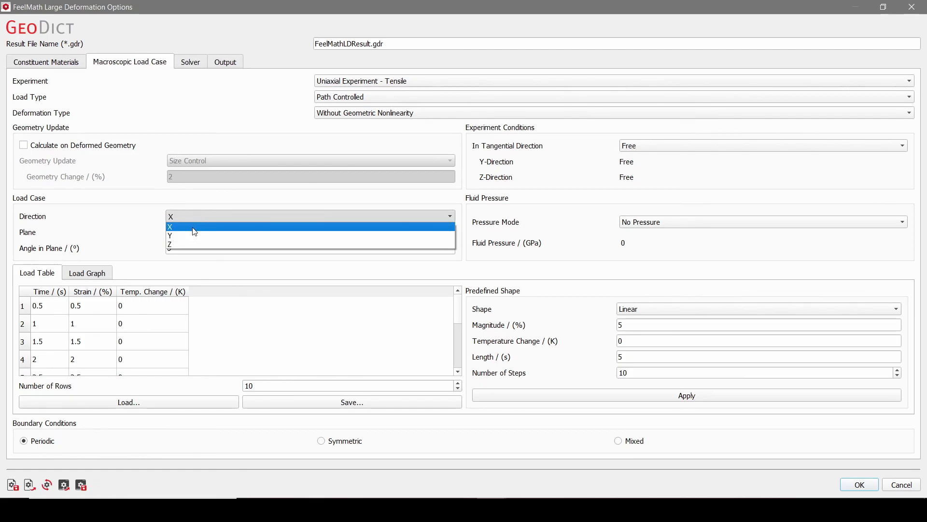
{"action": "left_click", "coordinate": [191, 236]}
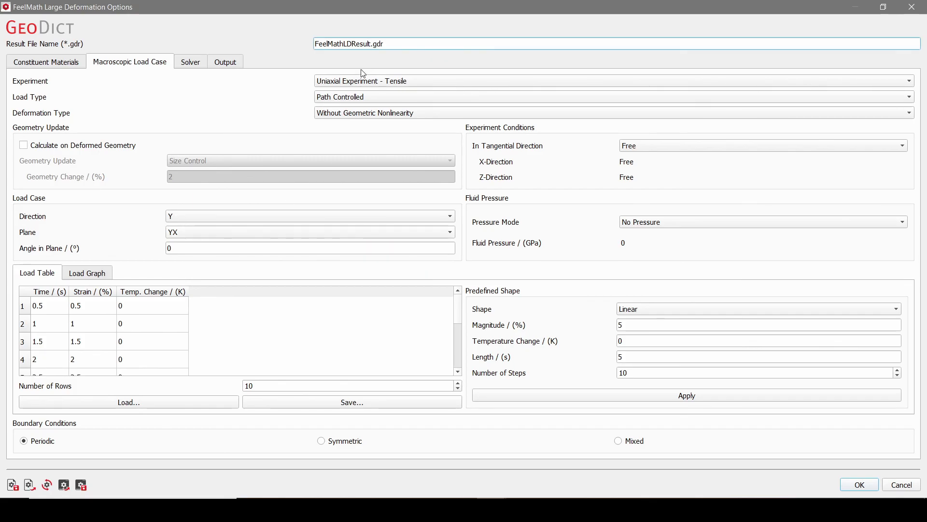
{"action": "type", "text": "_Y"}
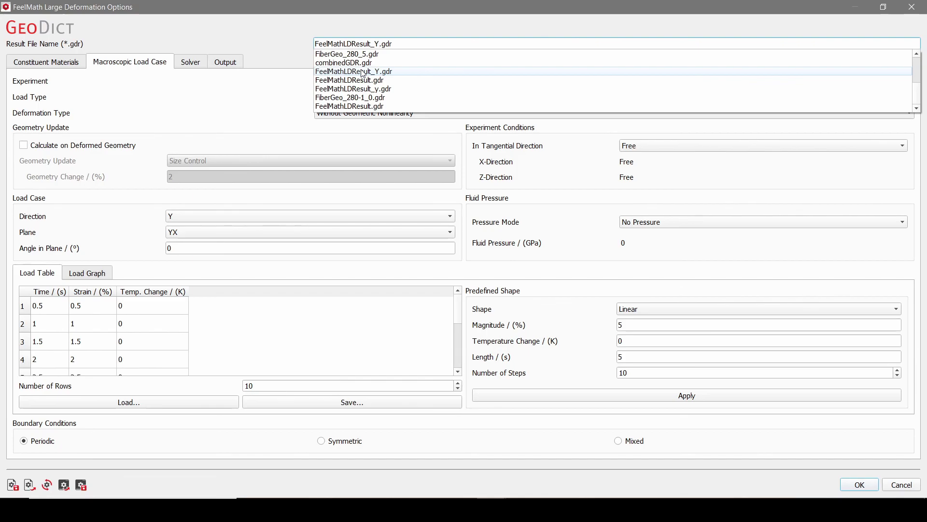
{"action": "left_click", "coordinate": [260, 113]}
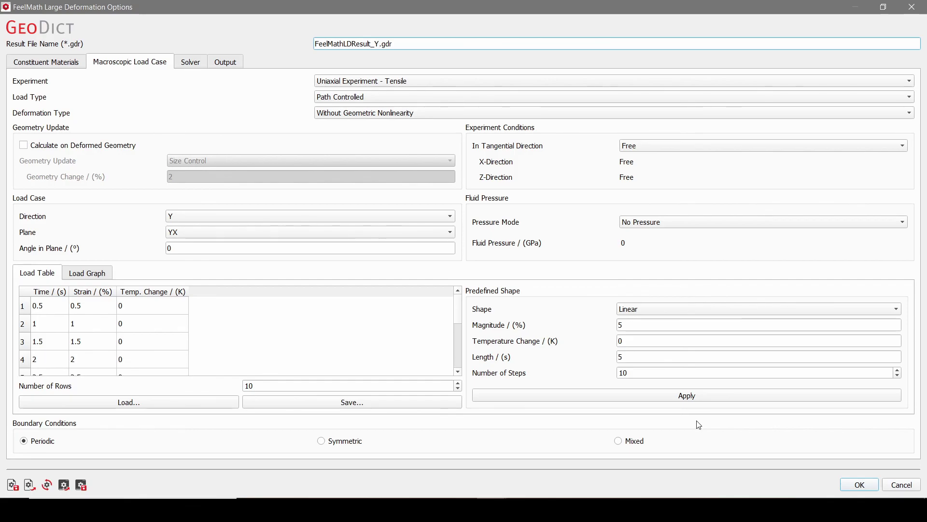
Step: Set the boundary conditions to Mixed, accept the solver options and run the FeelMath-LD simulation
{"action": "mouse_move", "coordinate": [644, 445]}
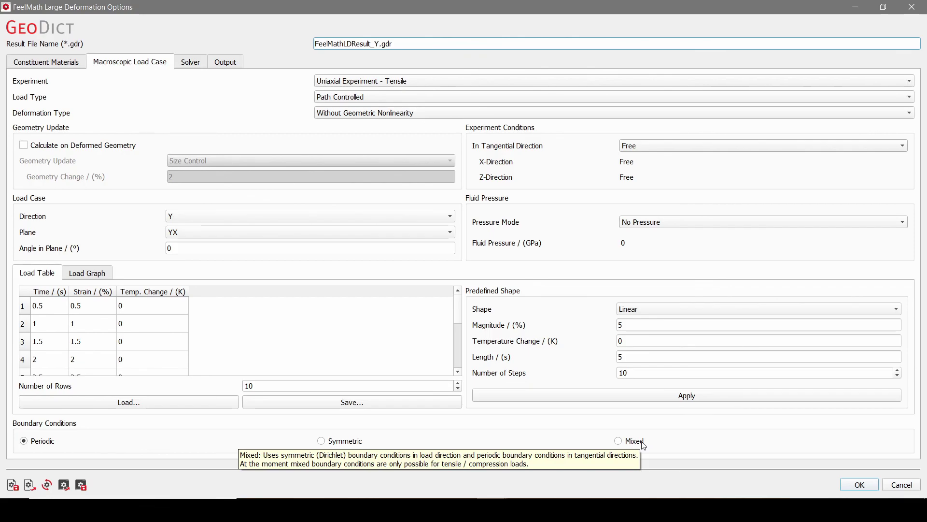
{"action": "left_click", "coordinate": [643, 442]}
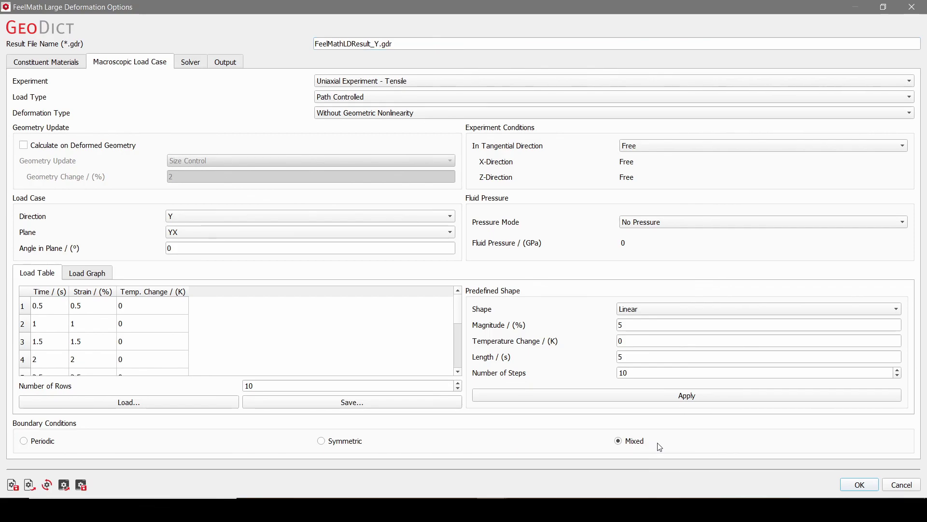
{"action": "left_click", "coordinate": [856, 486]}
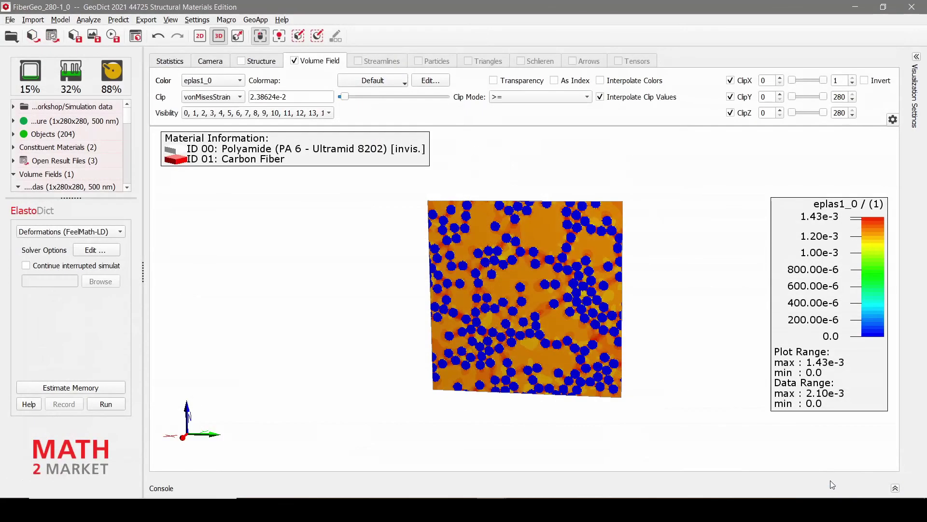
{"action": "left_click", "coordinate": [106, 403]}
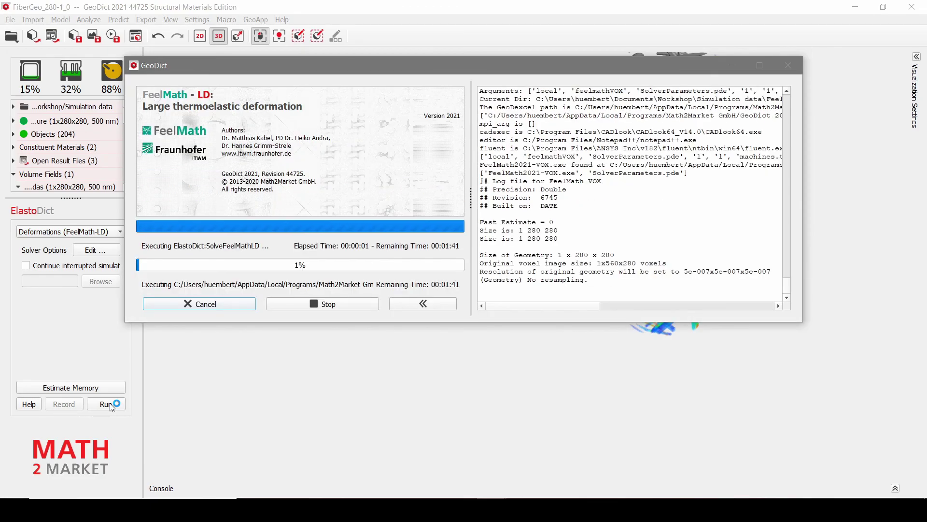